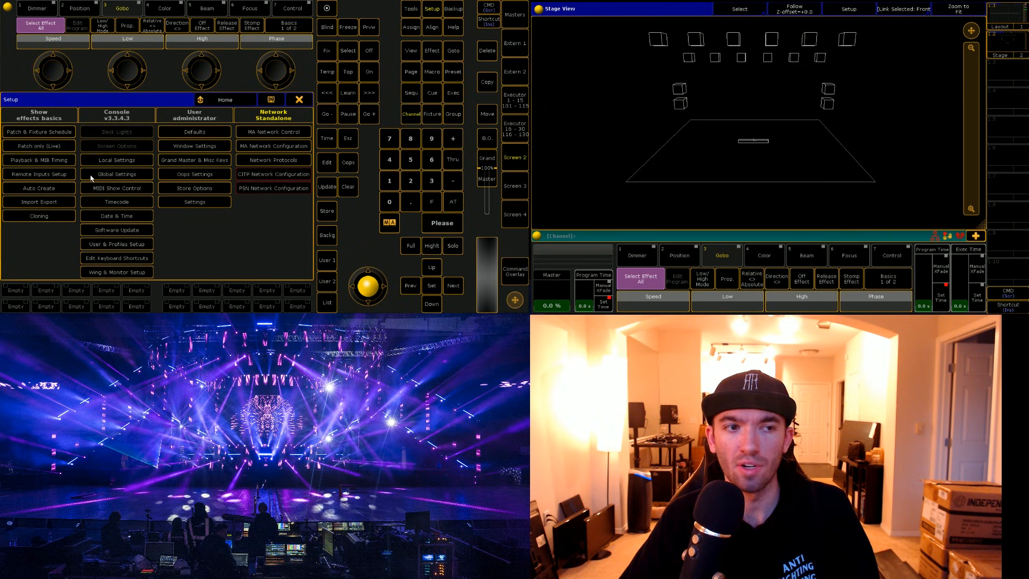
Step: Review the patched fixtures in the BMFL and Color Force layers of the live patch, and leave the setup
click(51, 146)
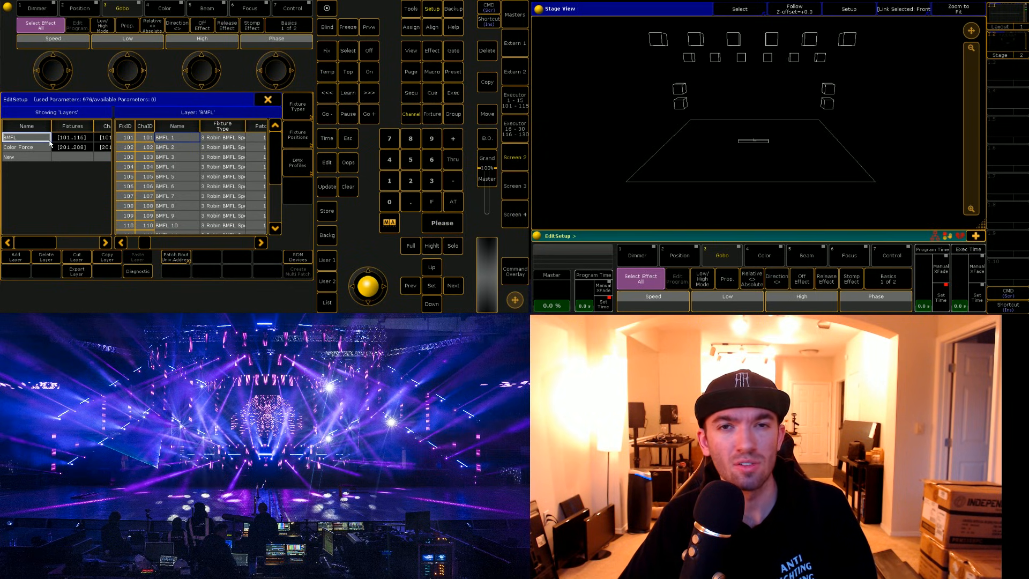
click(29, 148)
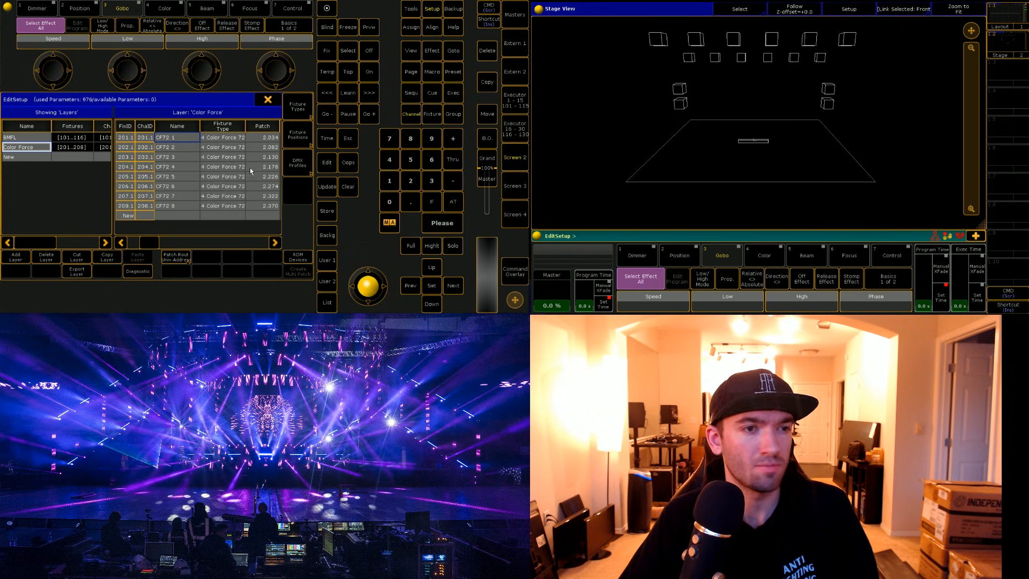
key(Escape)
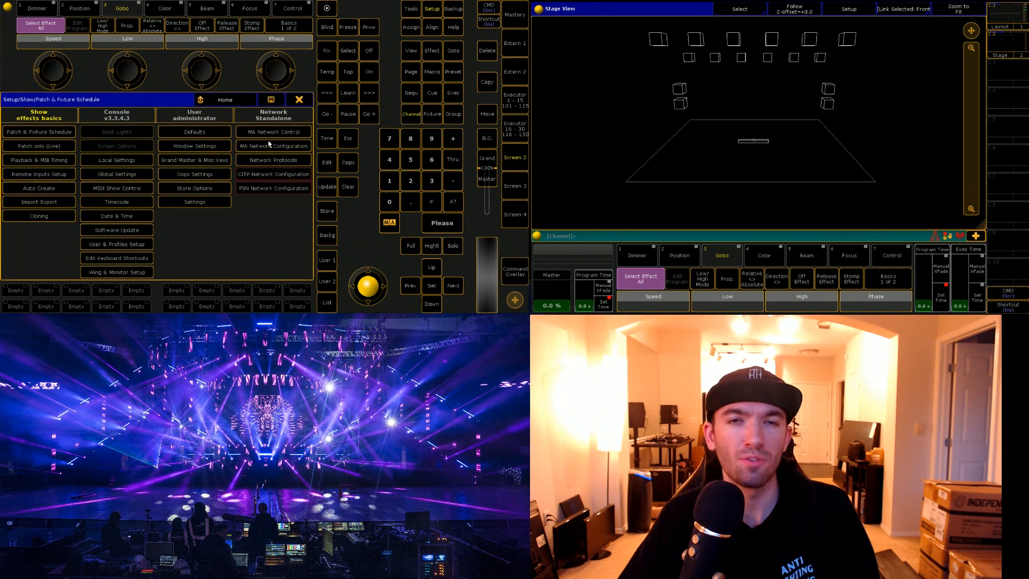
click(300, 100)
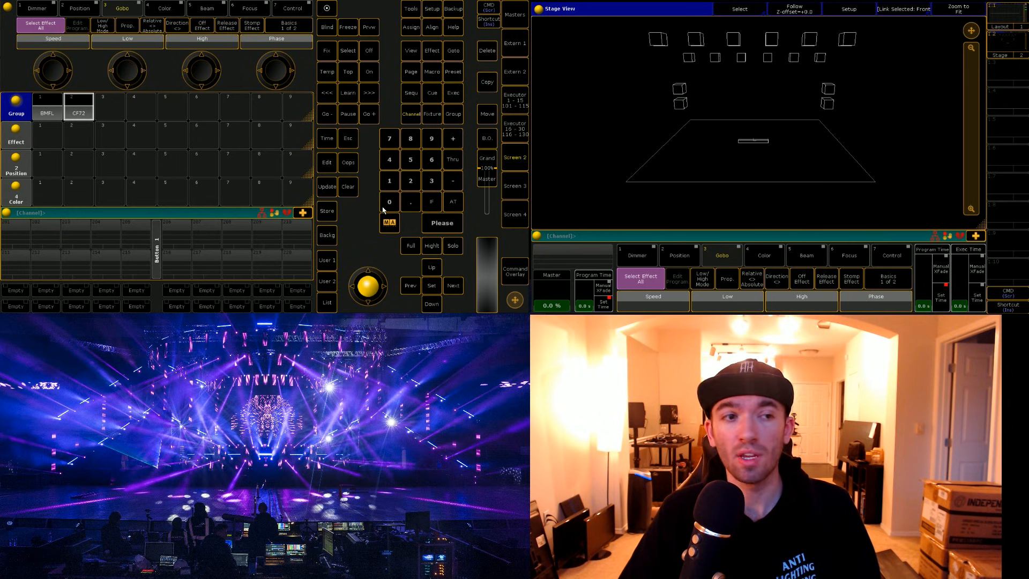
Step: Apply a Sin 8 form to the BMFL group's dimmer on effect layer 1 through the effect value dialog
click(53, 115)
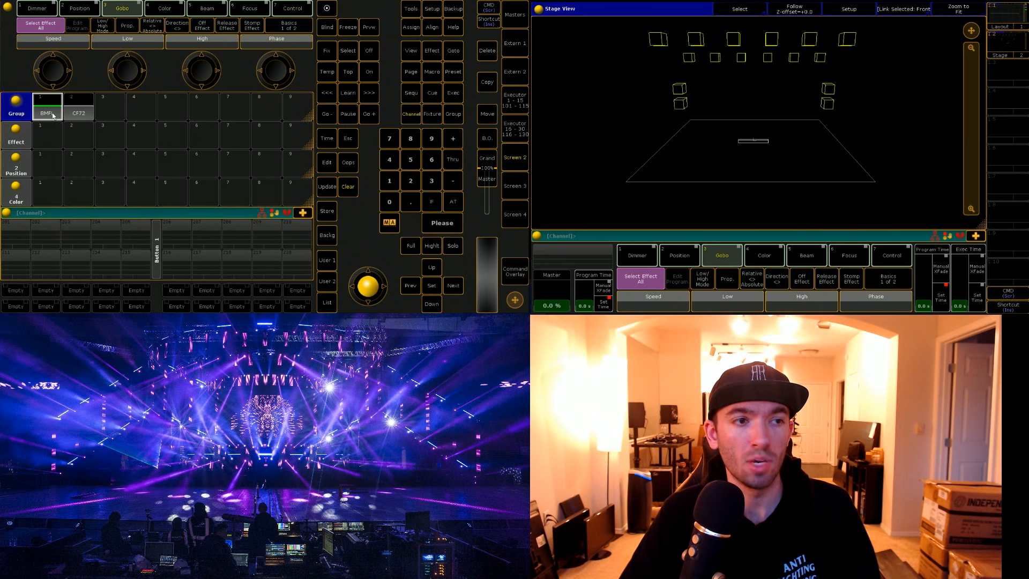
click(46, 10)
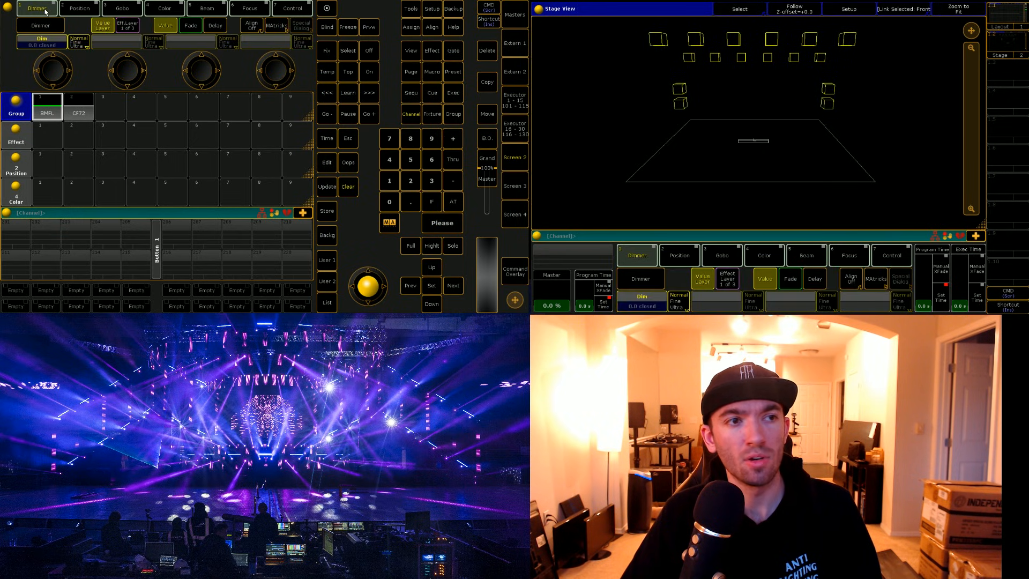
click(133, 30)
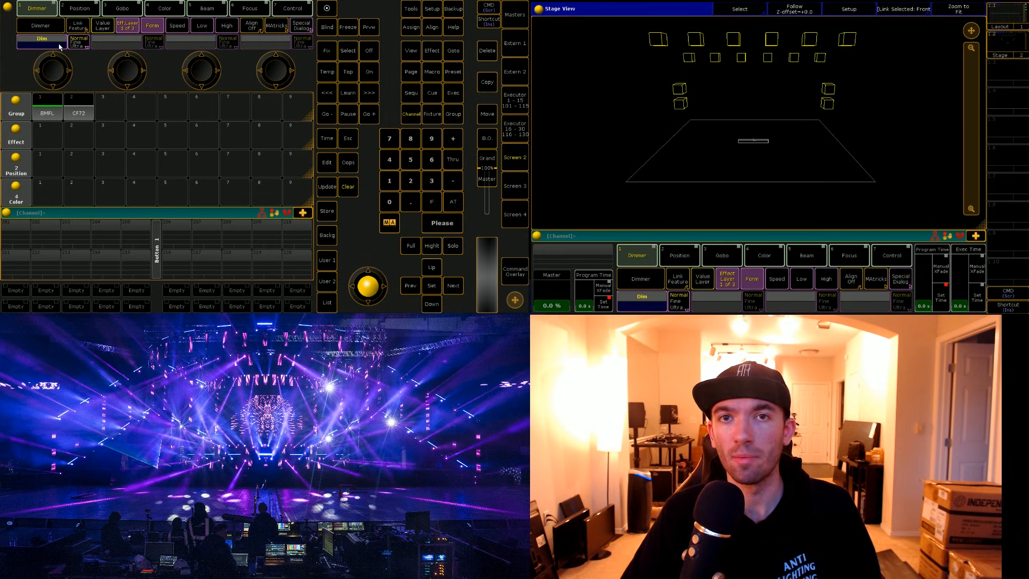
click(303, 31)
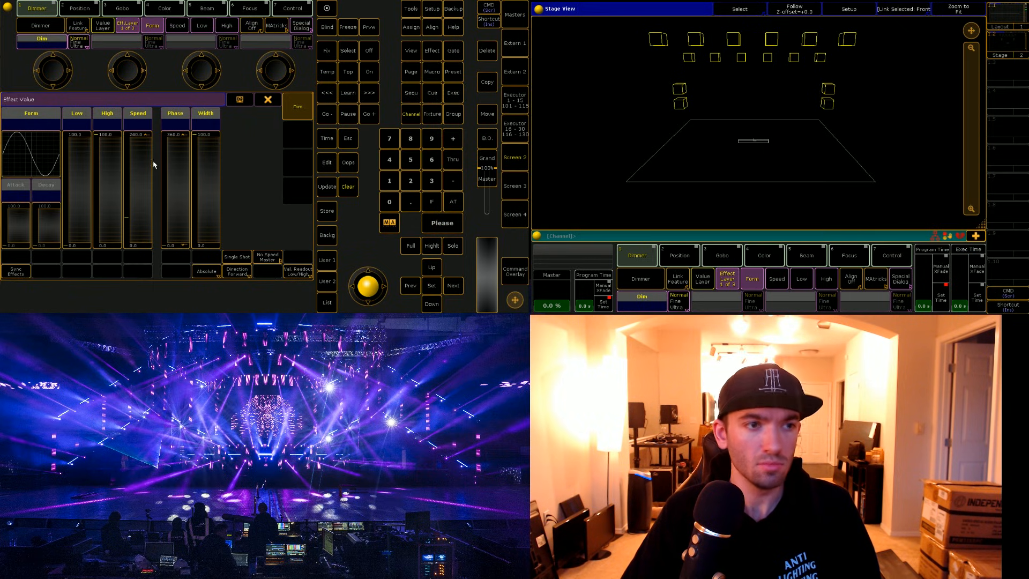
click(38, 145)
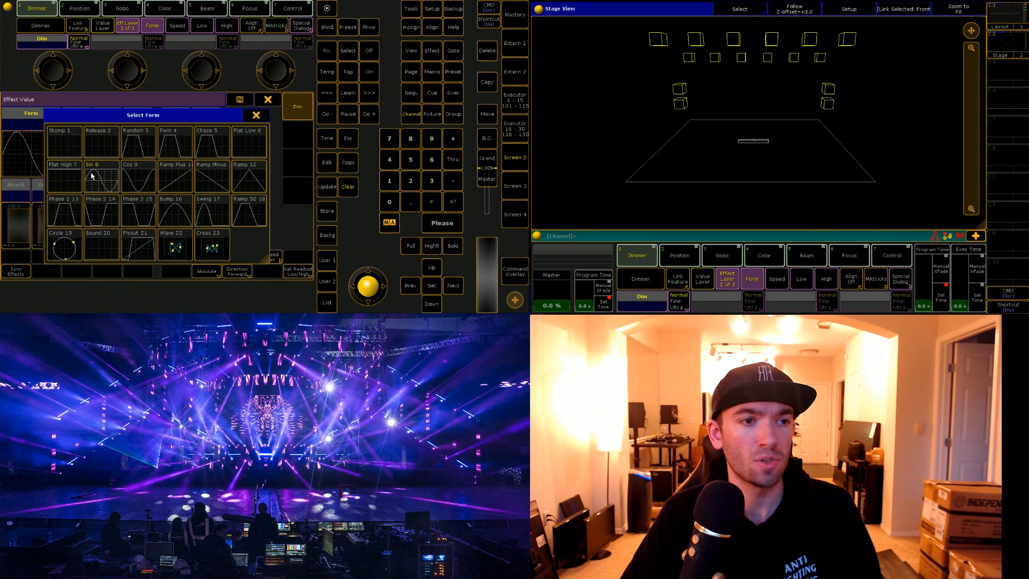
click(98, 180)
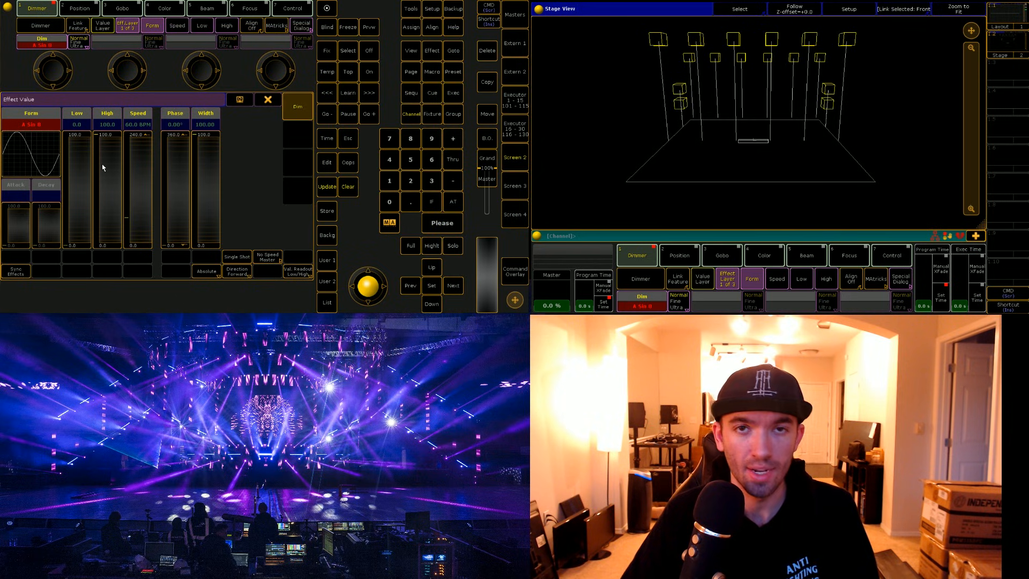
click(268, 100)
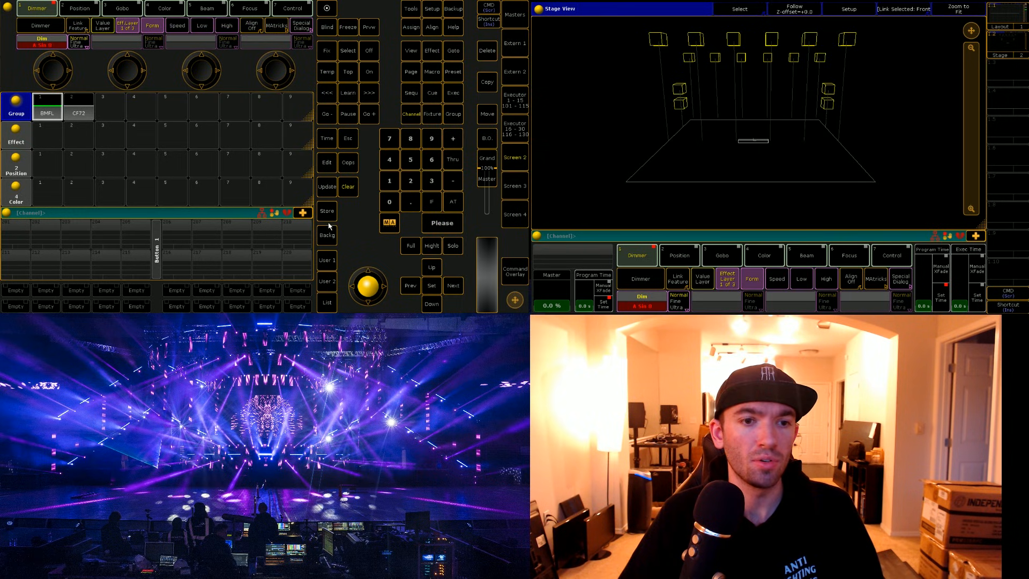
Step: Store the running dimmer effect in effect pool slot 1, clear the programmer, and recall the effect as a test before clearing again
key(s)
click(47, 135)
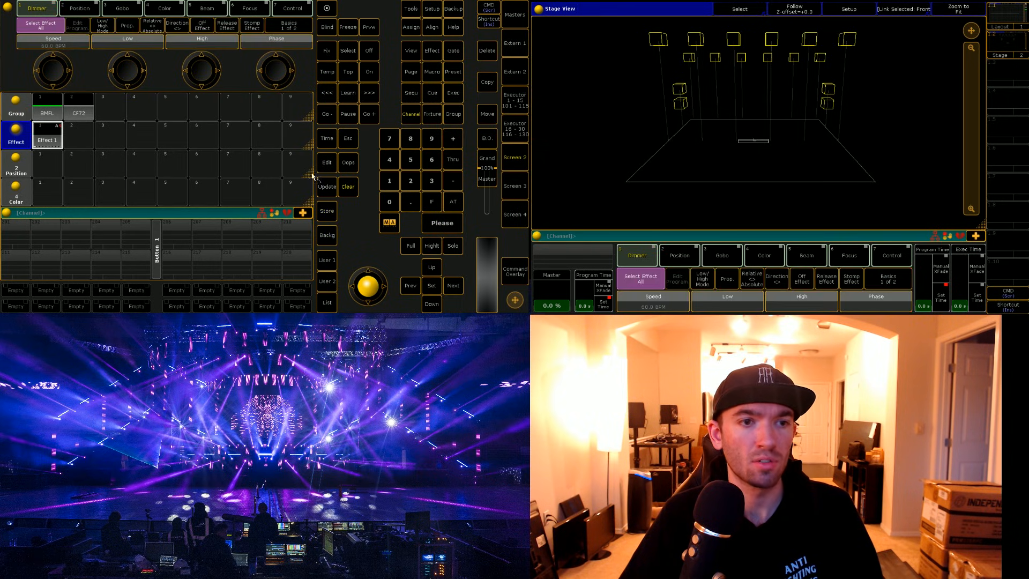
click(345, 193)
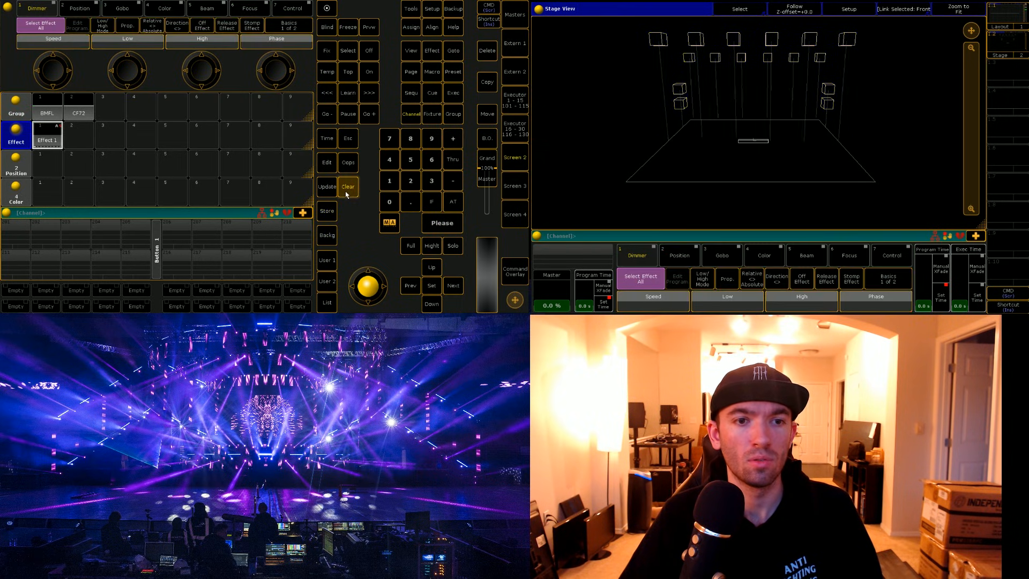
click(49, 141)
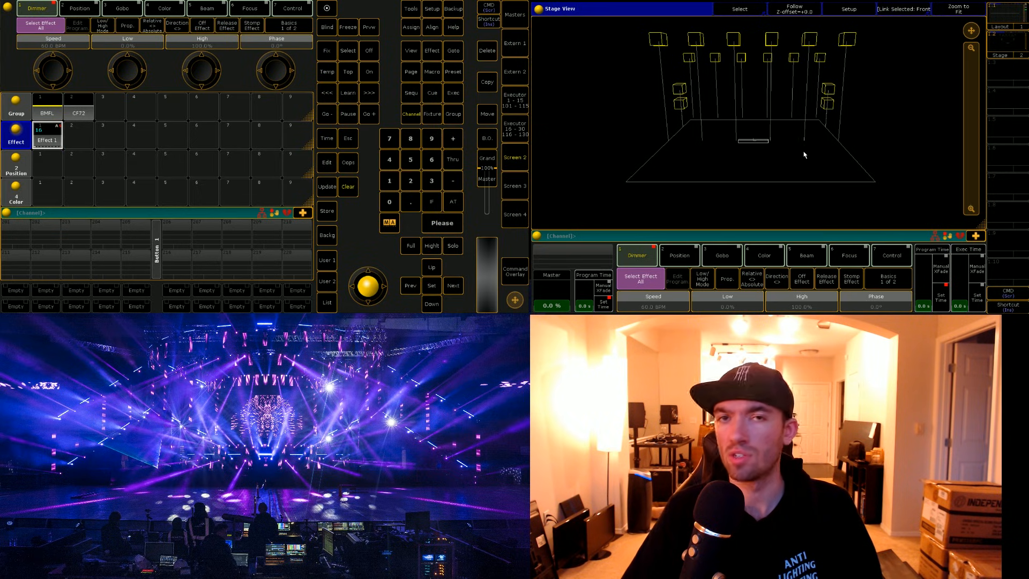
double_click(349, 188)
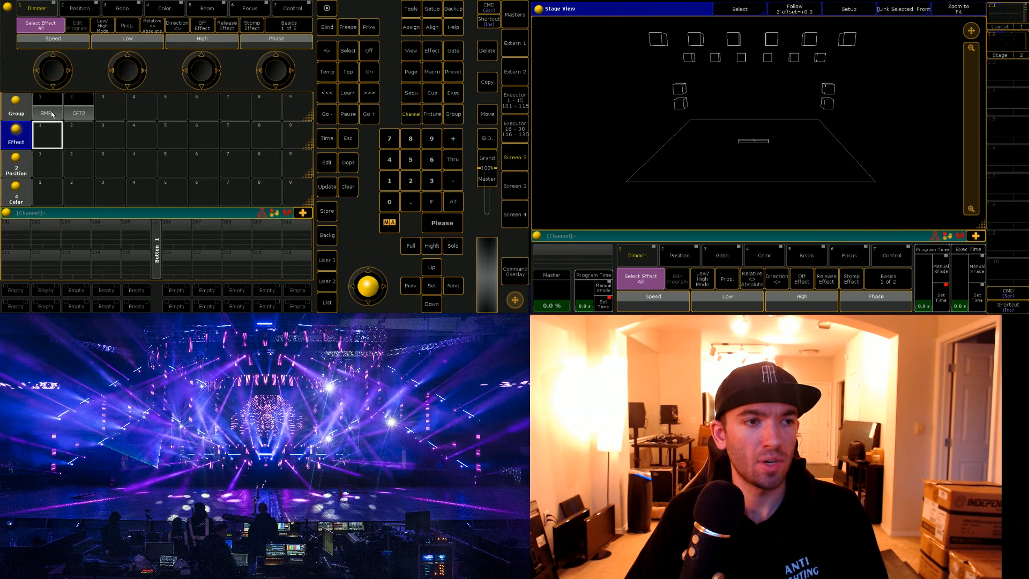
Step: Open effect pool slot 1 for editing and add an effect line with the Dim attribute
click(48, 141)
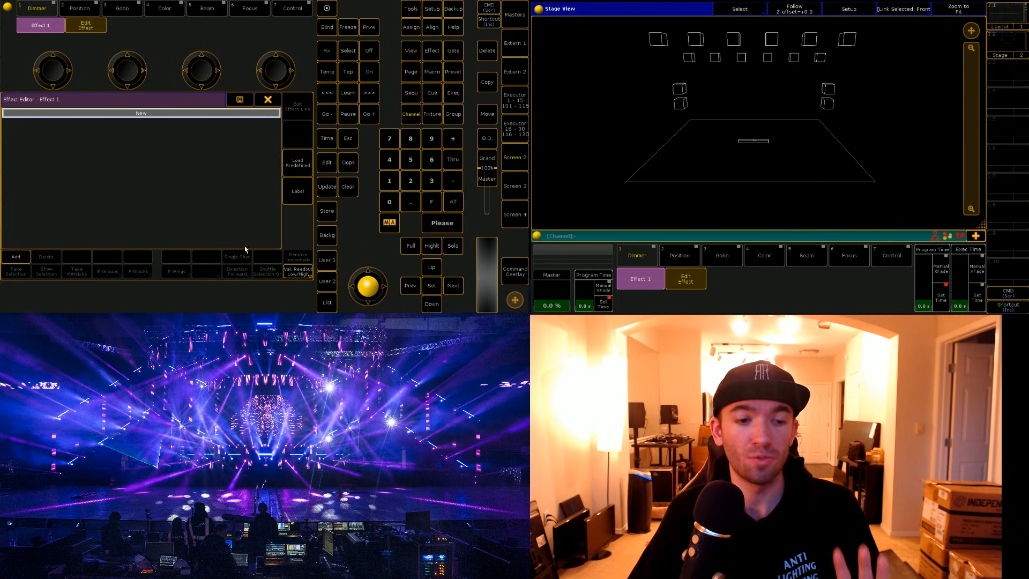
click(15, 257)
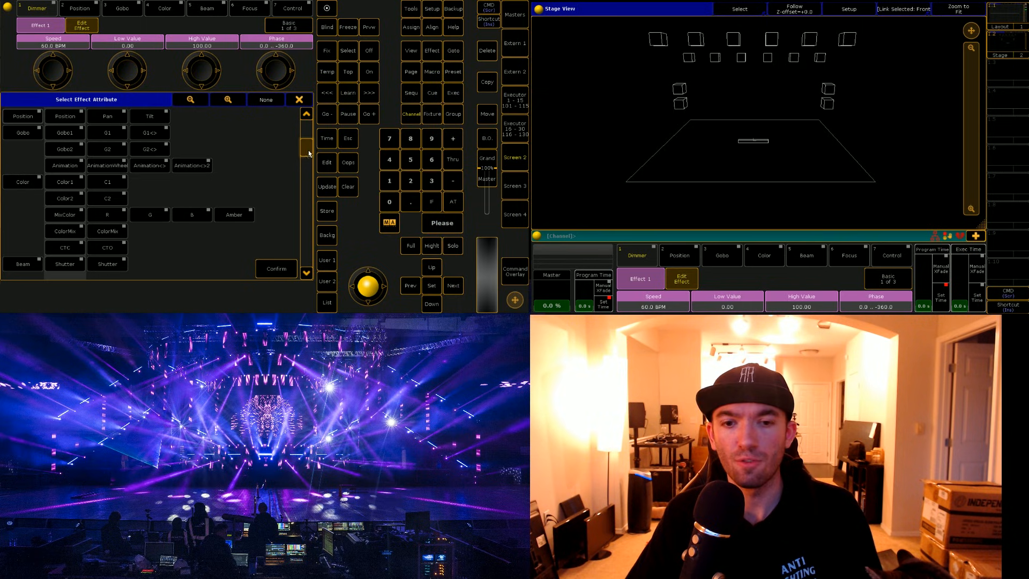
drag(308, 154, 296, 128)
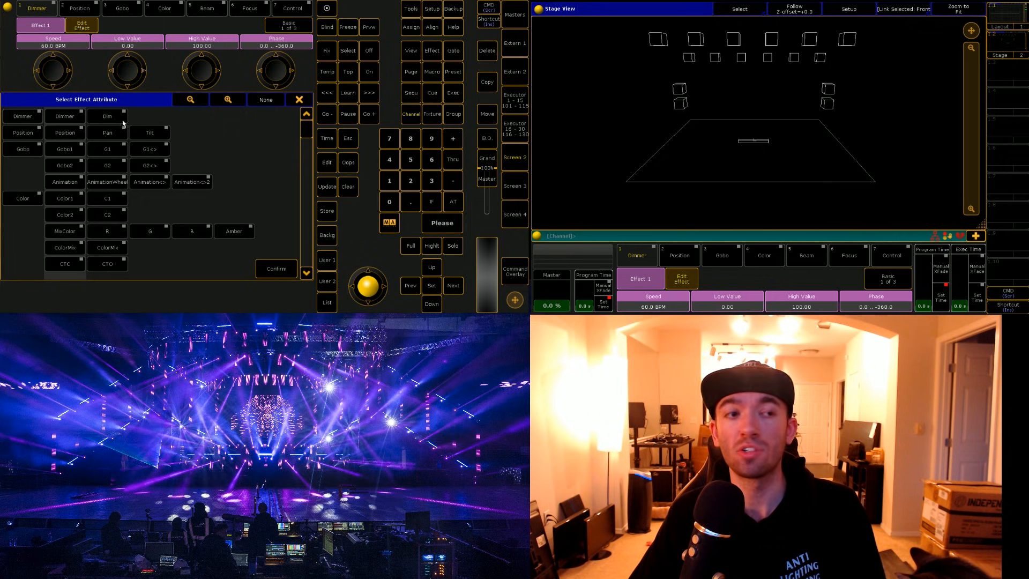
mouse_move(308, 133)
mouse_down()
mouse_move(308, 271)
mouse_move(307, 127)
mouse_up()
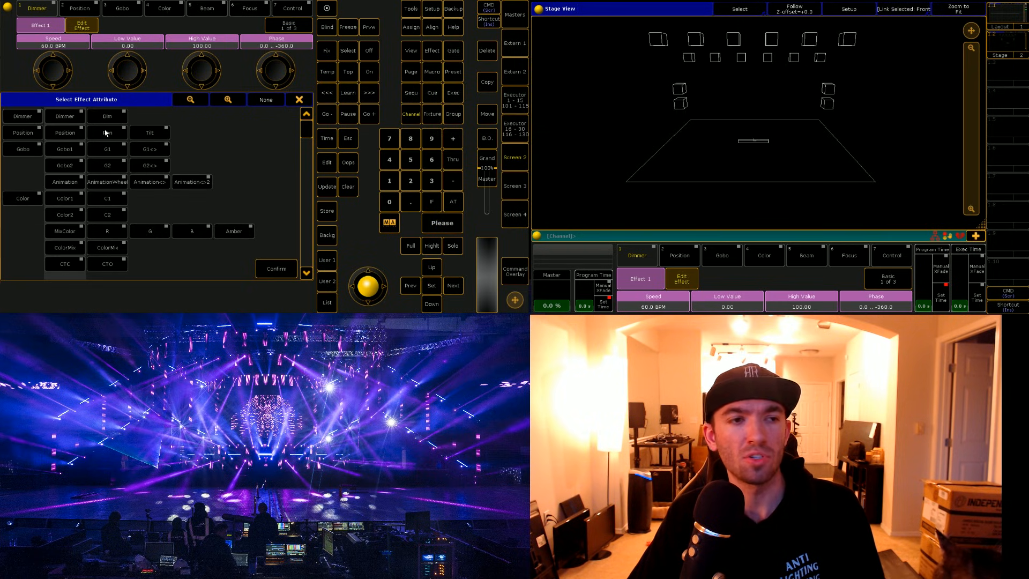
click(117, 119)
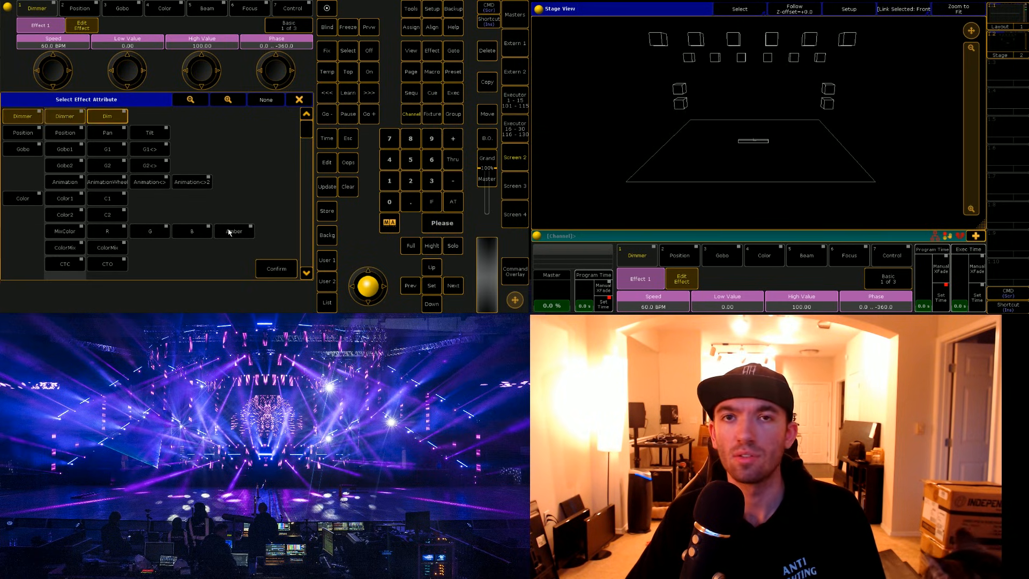
click(275, 274)
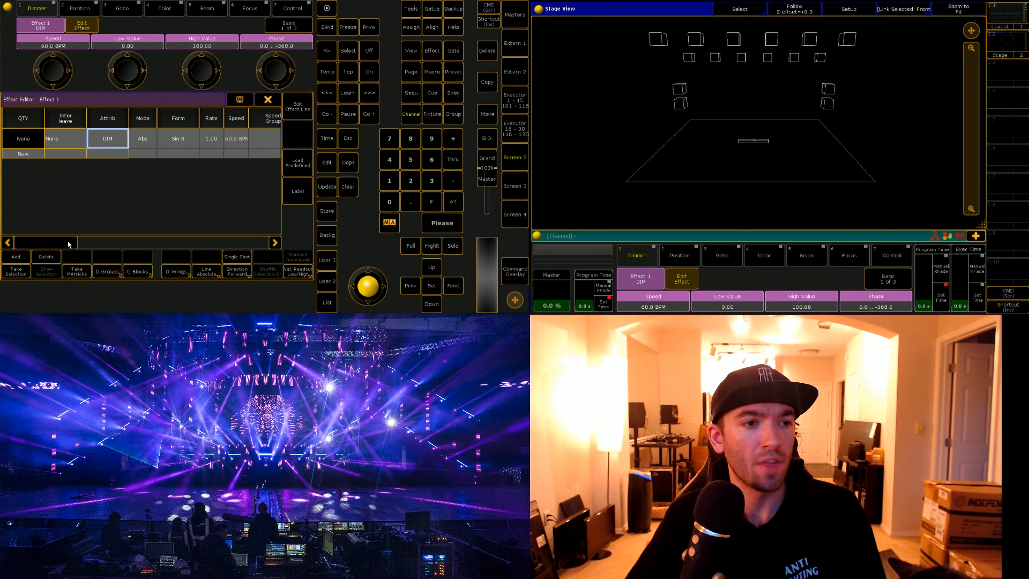
Step: Look over the columns of the DIM effect line and move the effect editor to the other screen
drag(59, 243, 37, 243)
click(81, 143)
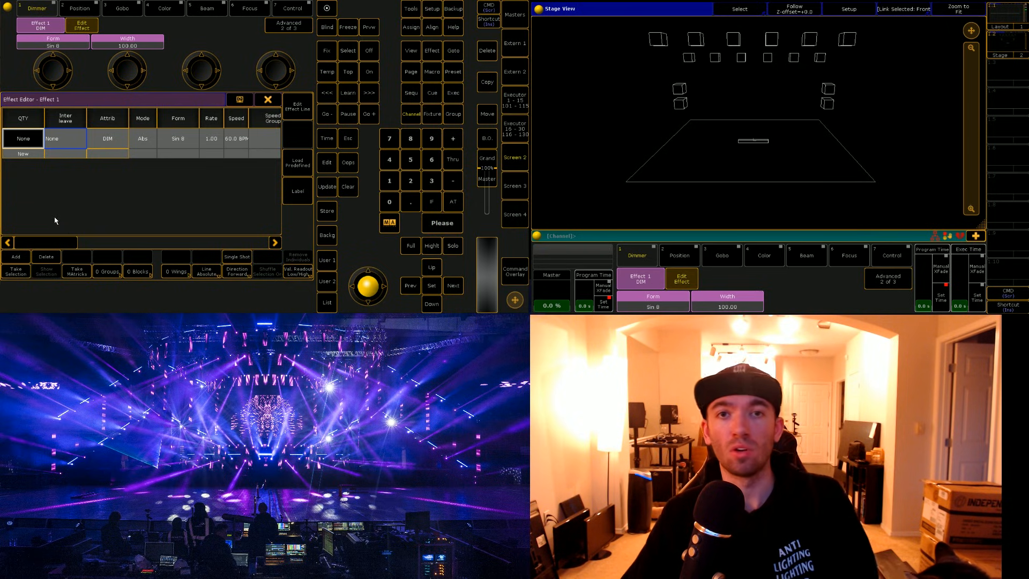
drag(68, 244, 119, 248)
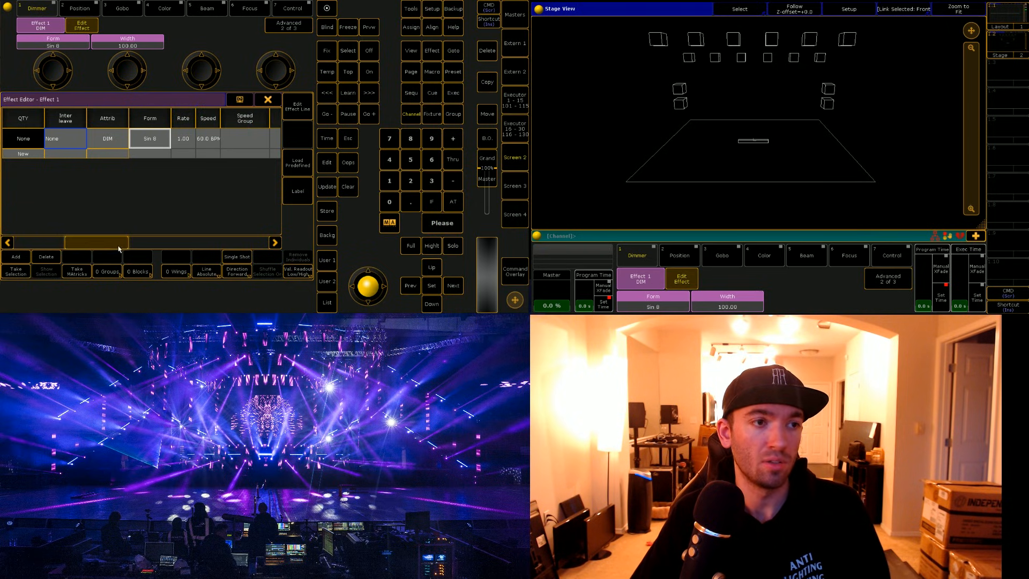
click(239, 100)
click(234, 168)
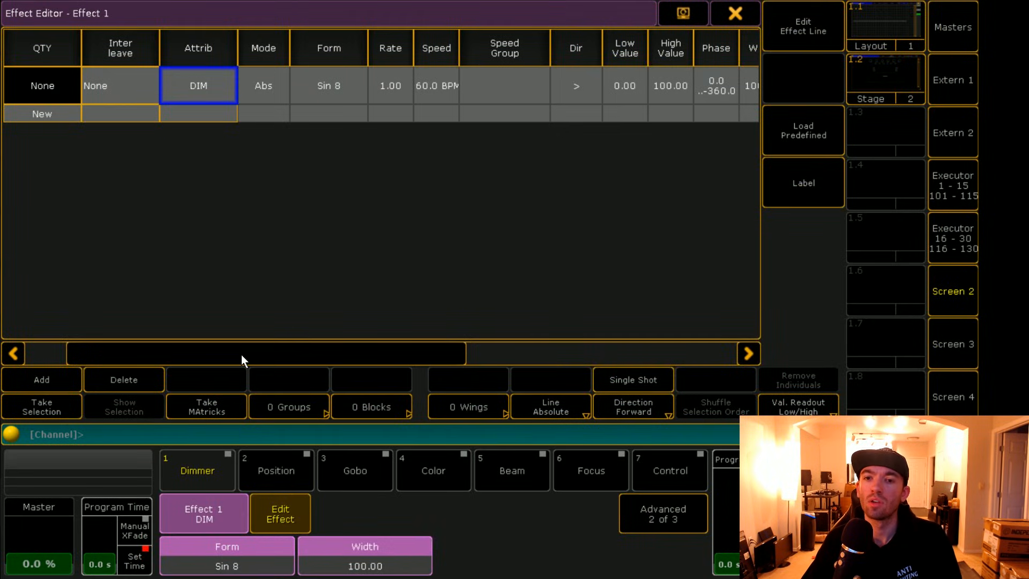
Step: Resize the QTY and Interleave columns so the effect line's columns through Width fit in view
drag(241, 355, 148, 329)
click(95, 93)
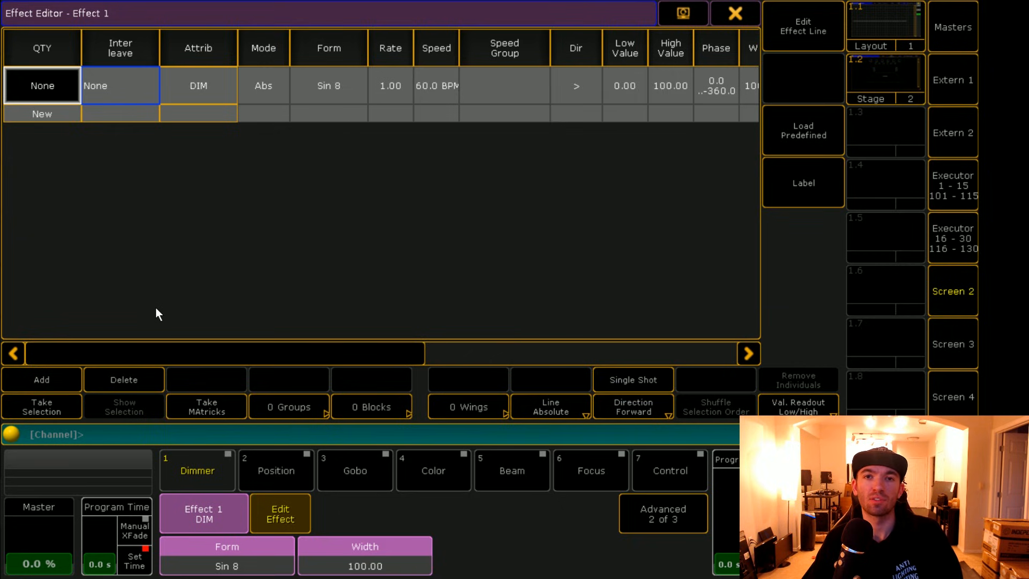
click(196, 85)
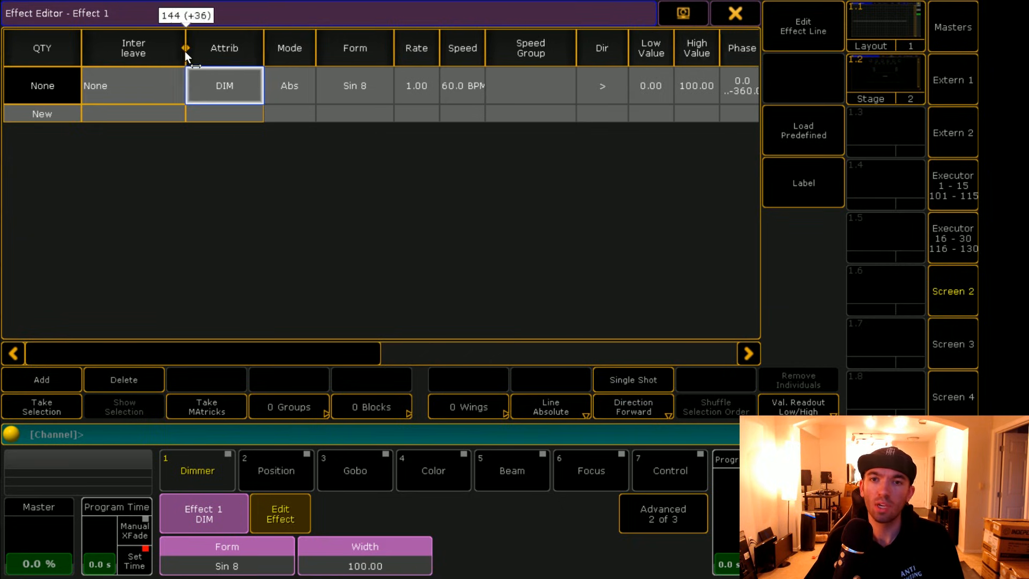
drag(276, 353, 178, 329)
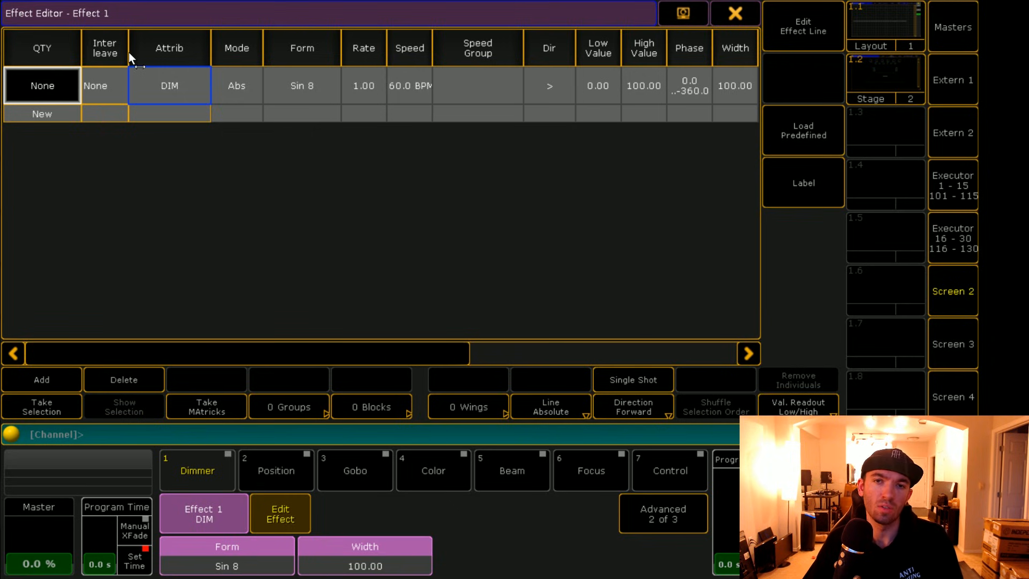
drag(129, 52, 135, 54)
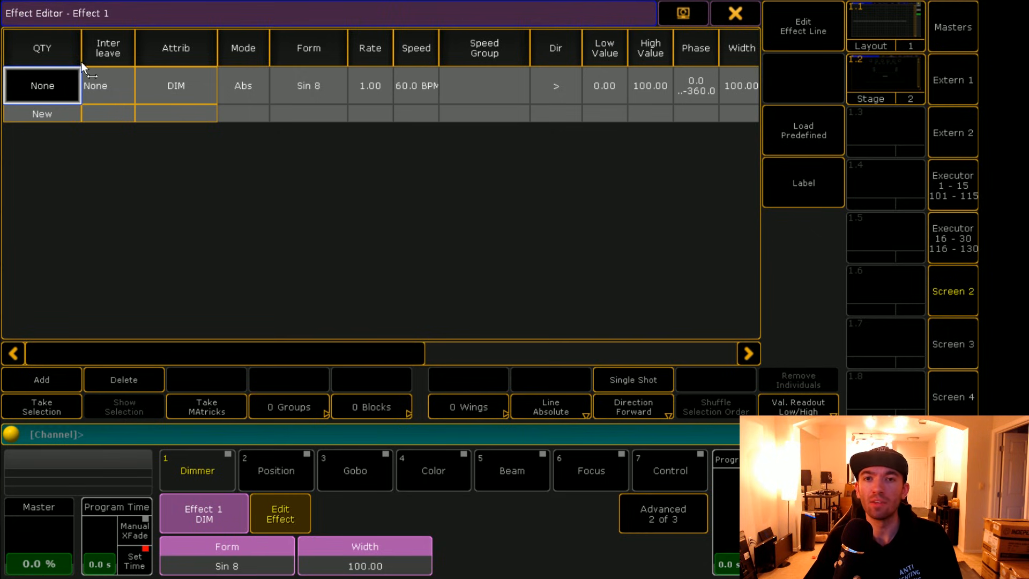
drag(86, 58, 84, 57)
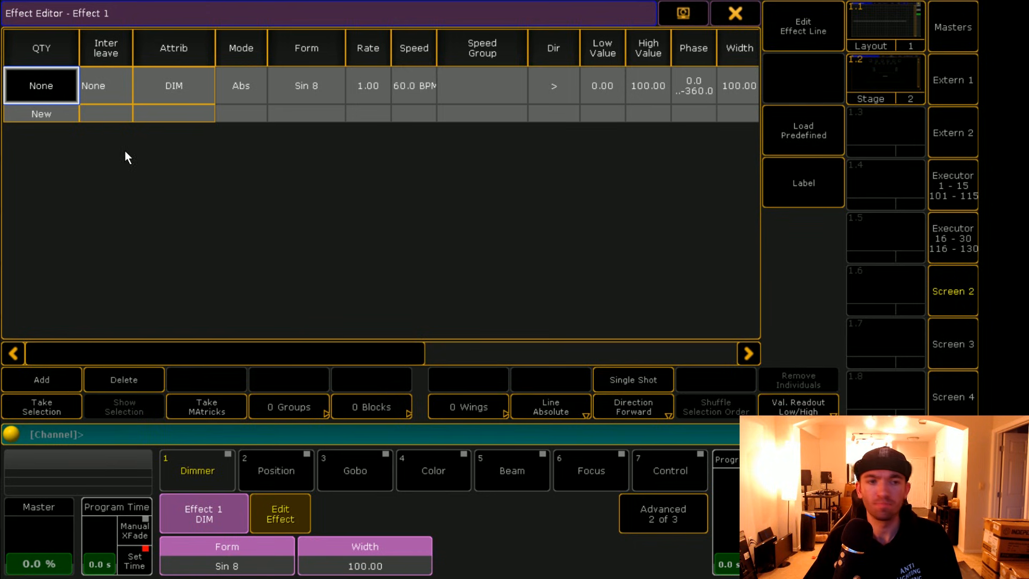
Step: Examine the interleave options available for the DIM effect line without choosing one
click(104, 86)
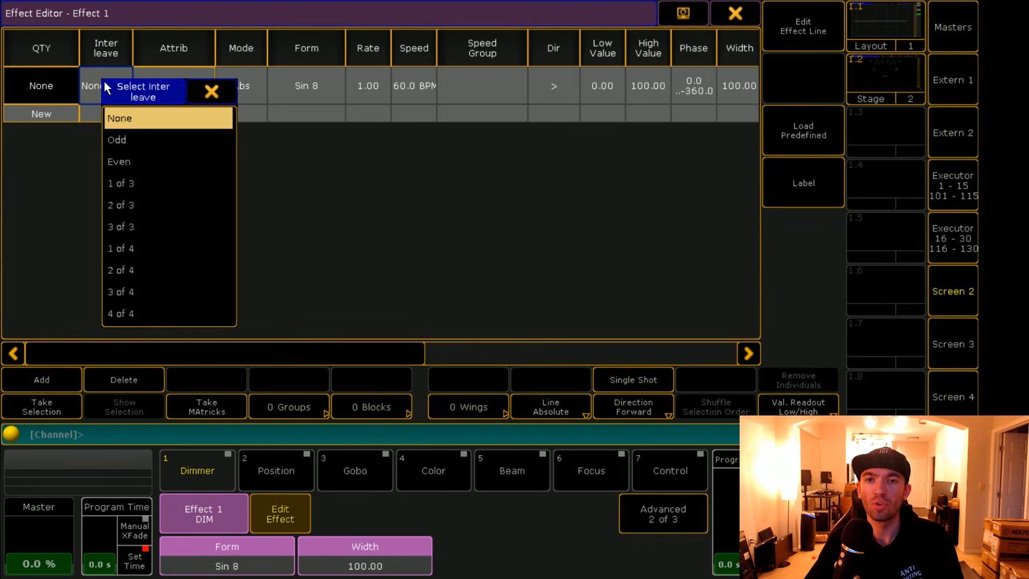
click(211, 92)
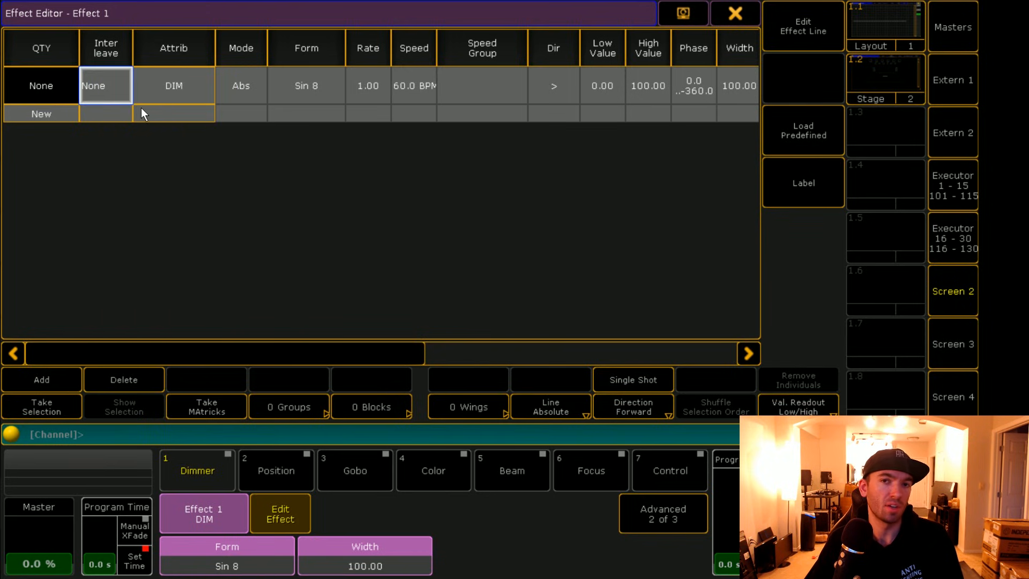
click(166, 89)
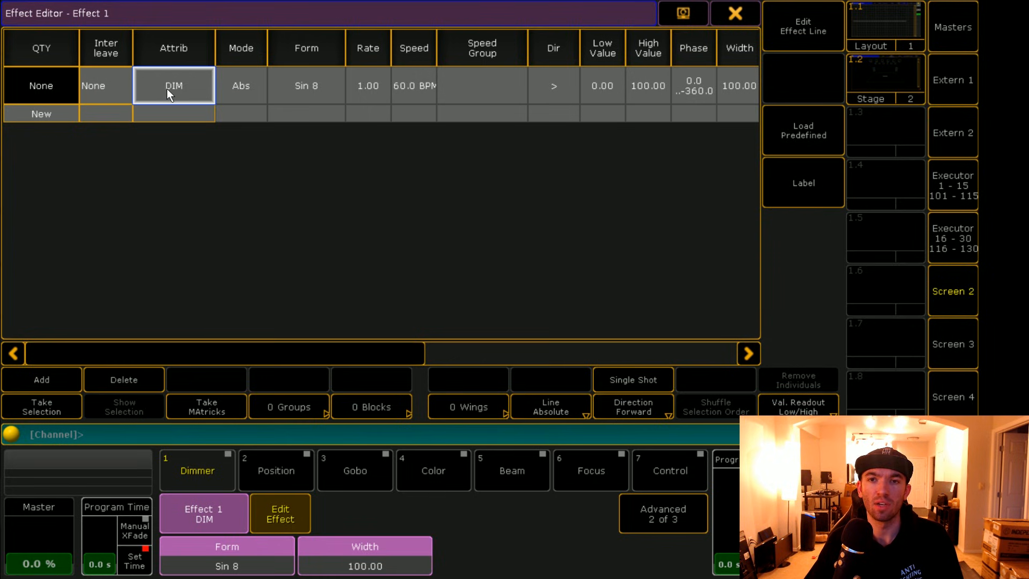
right_click(105, 86)
click(215, 108)
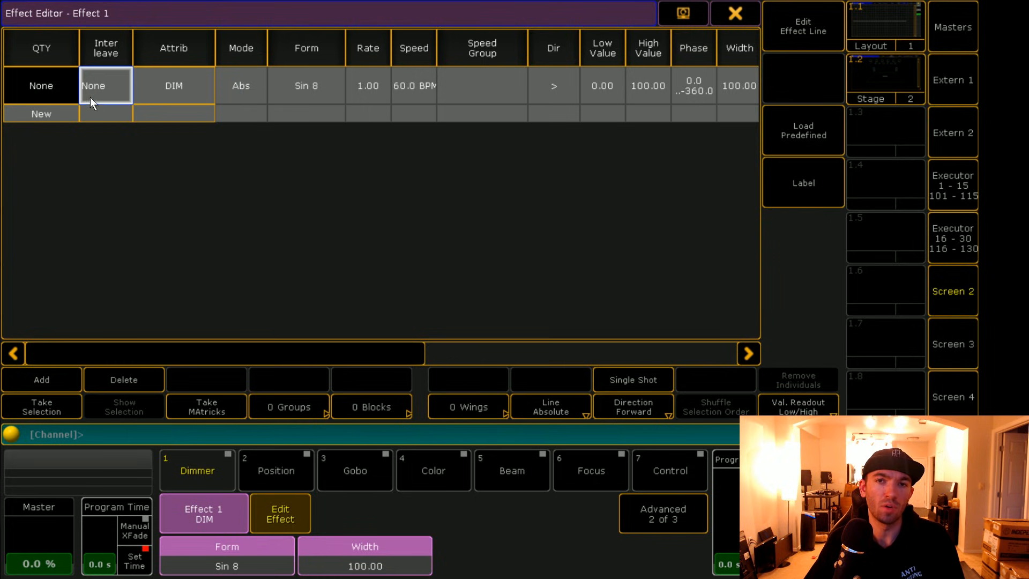
Step: Try the Odd interleave on the DIM effect line and return it to None
click(99, 93)
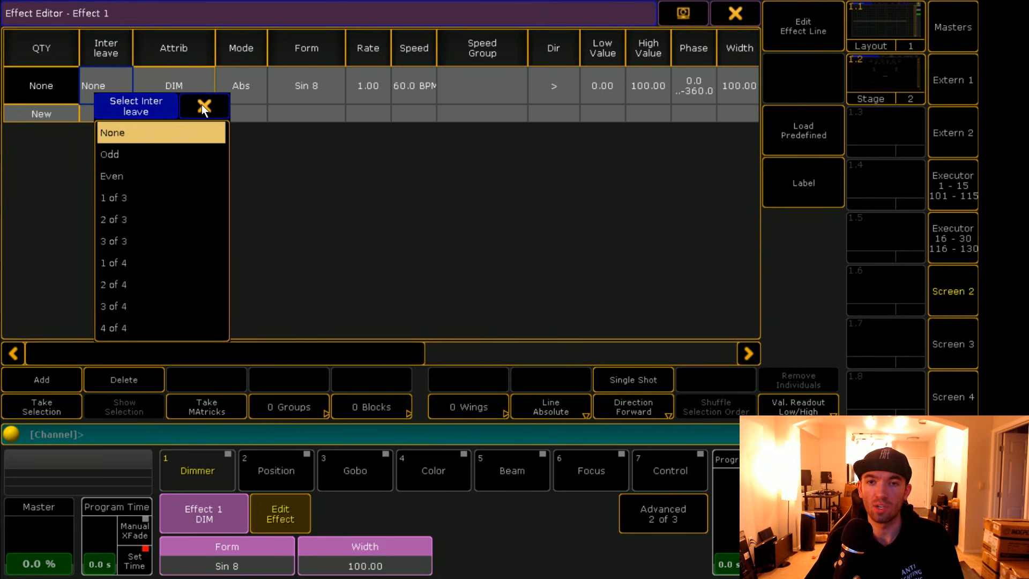
click(165, 154)
right_click(88, 84)
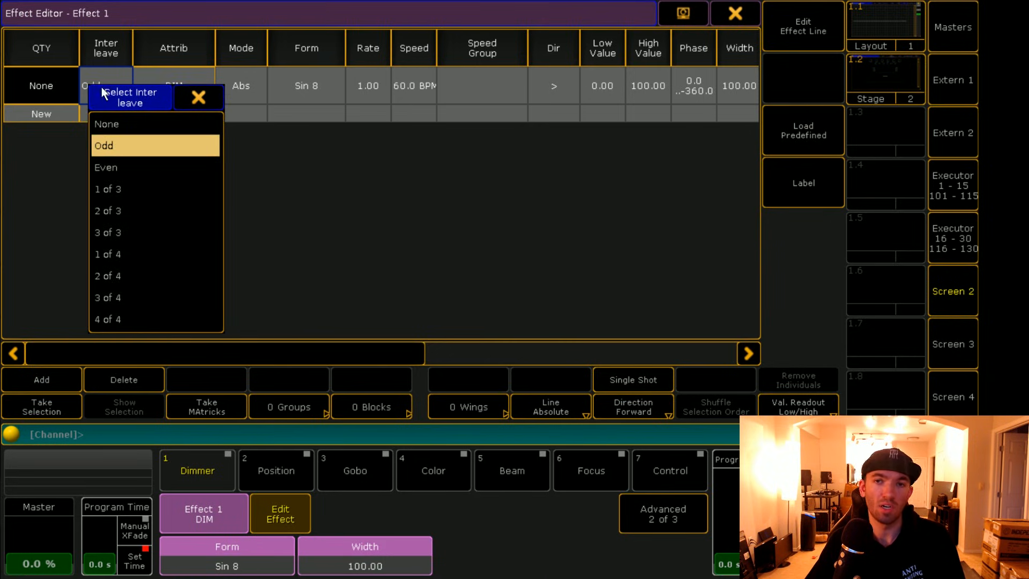
click(148, 123)
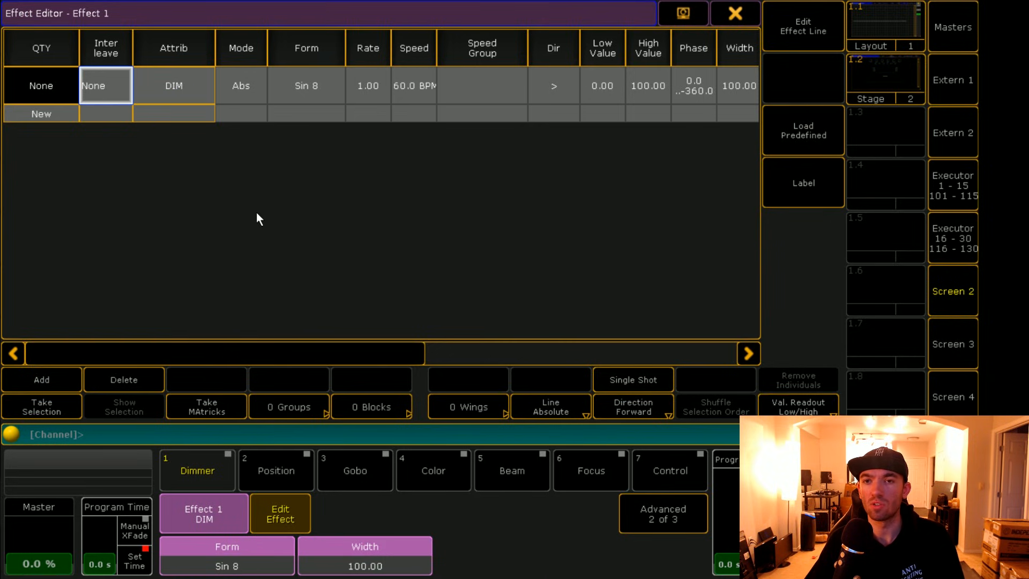
Step: Look at the attribute selection for the DIM effect line and close it without changing the attribute
click(205, 88)
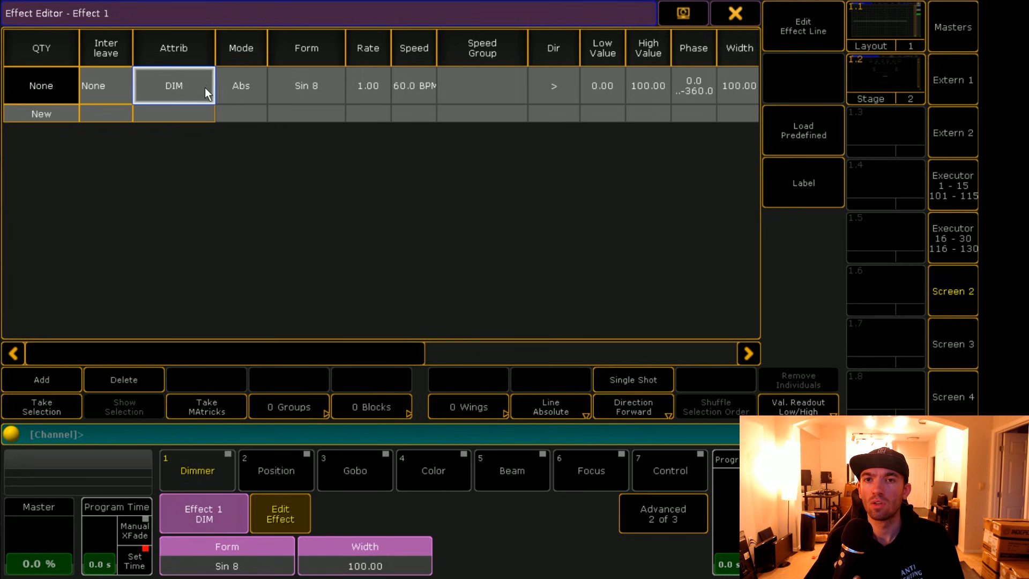
right_click(204, 85)
click(906, 13)
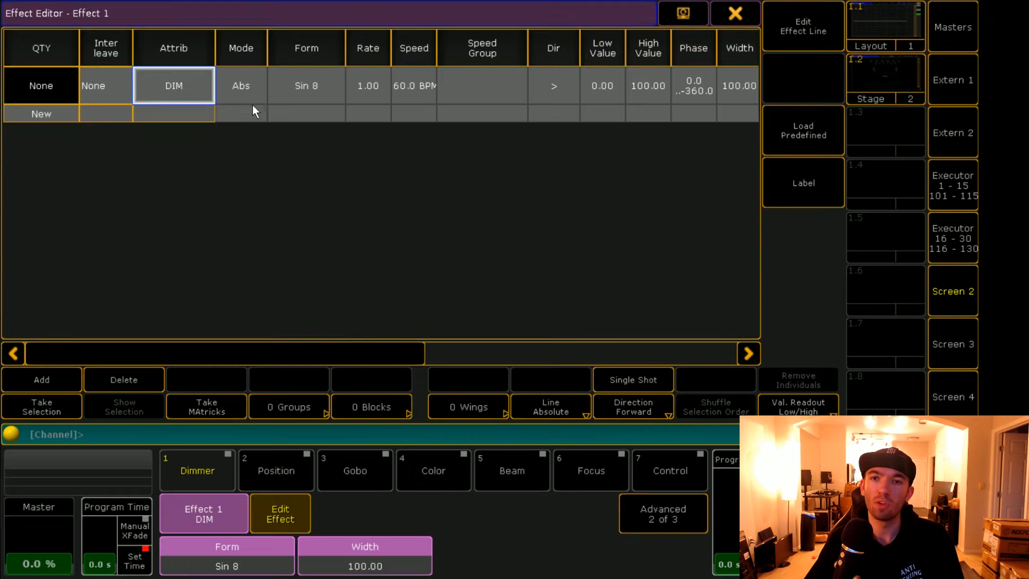
Step: Try relative mode on the DIM effect line and switch it back to absolute
click(240, 84)
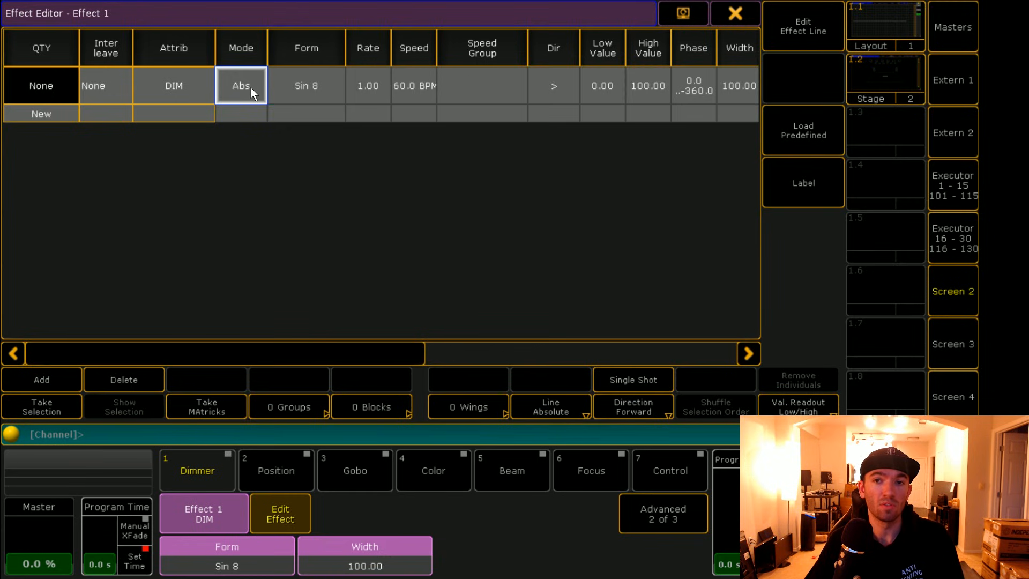
click(250, 88)
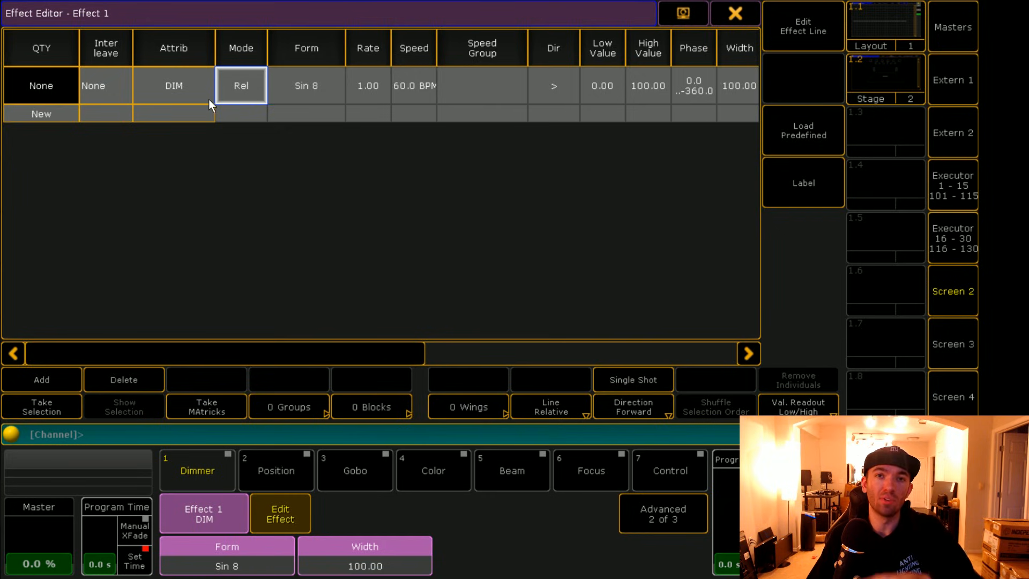
click(242, 98)
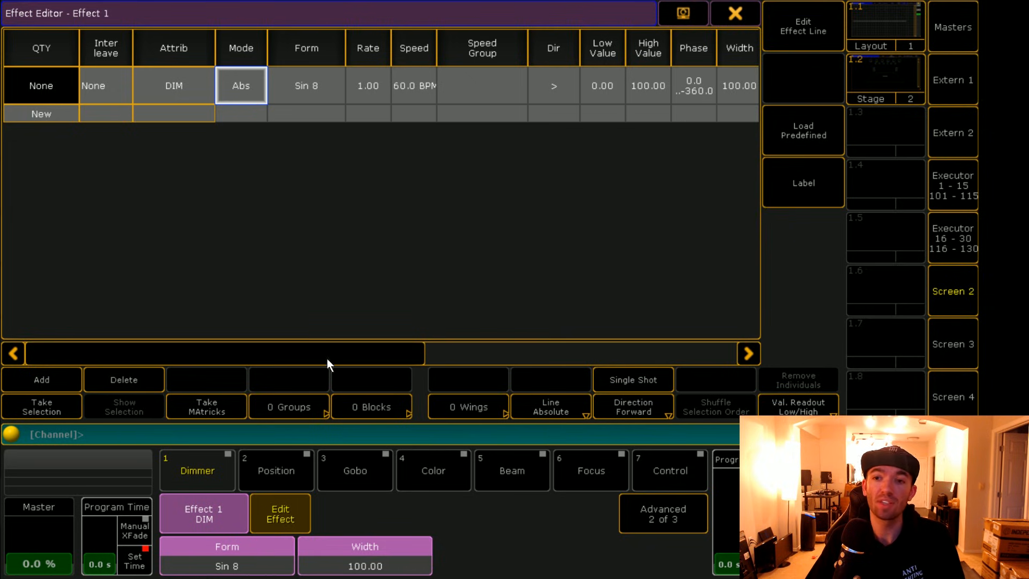
Step: Check the low and high value cells of the DIM effect line and set its mode to Rel
click(604, 88)
click(728, 132)
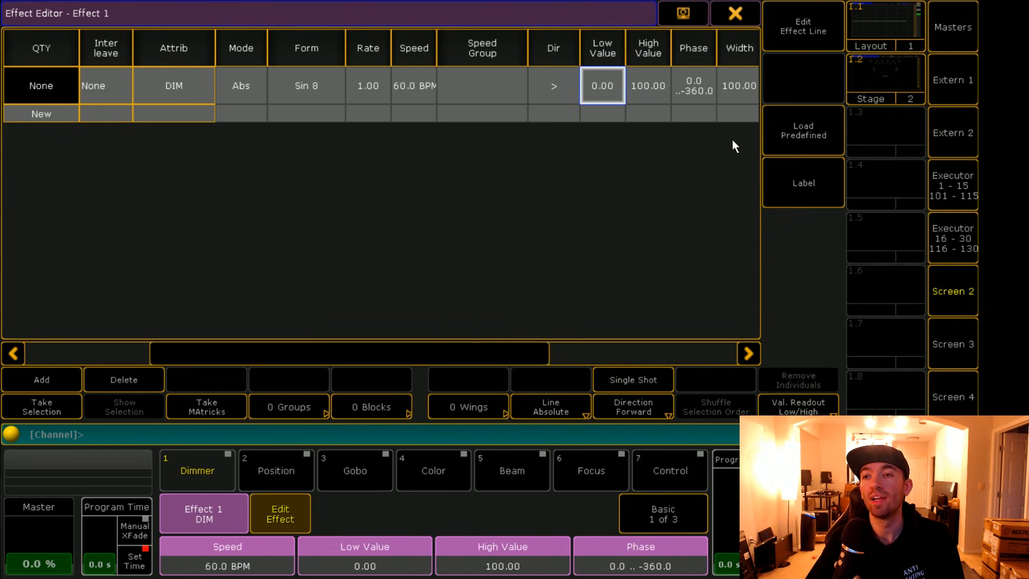
click(646, 87)
click(730, 126)
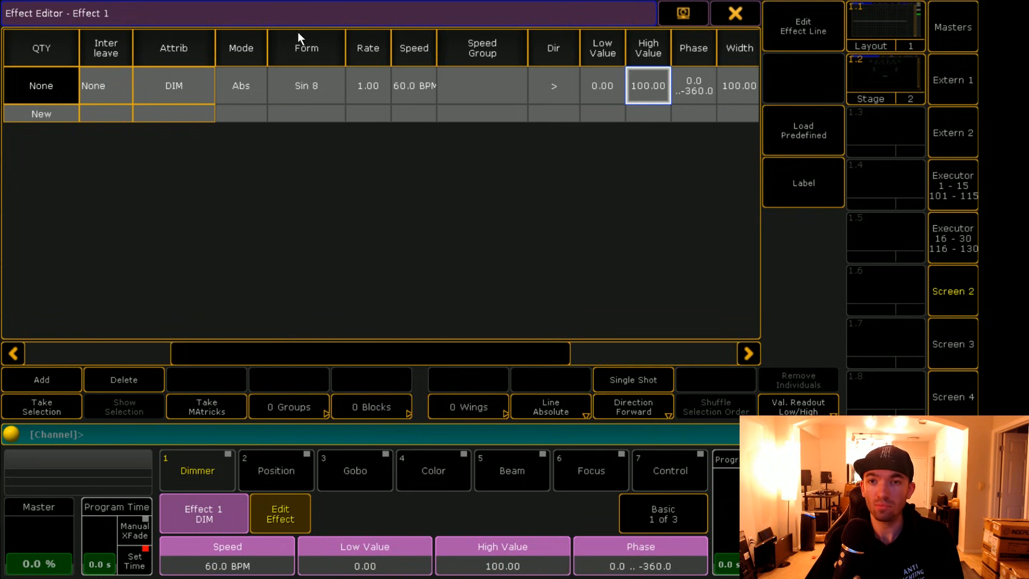
click(254, 84)
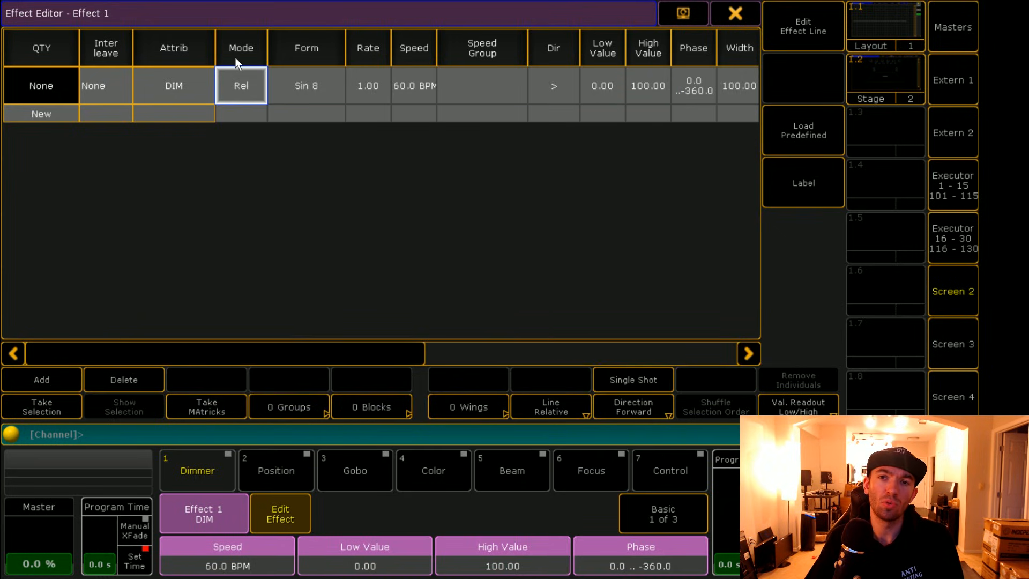
Step: Browse the available waveforms for the DIM effect line and choose the Sin 8 form
click(311, 88)
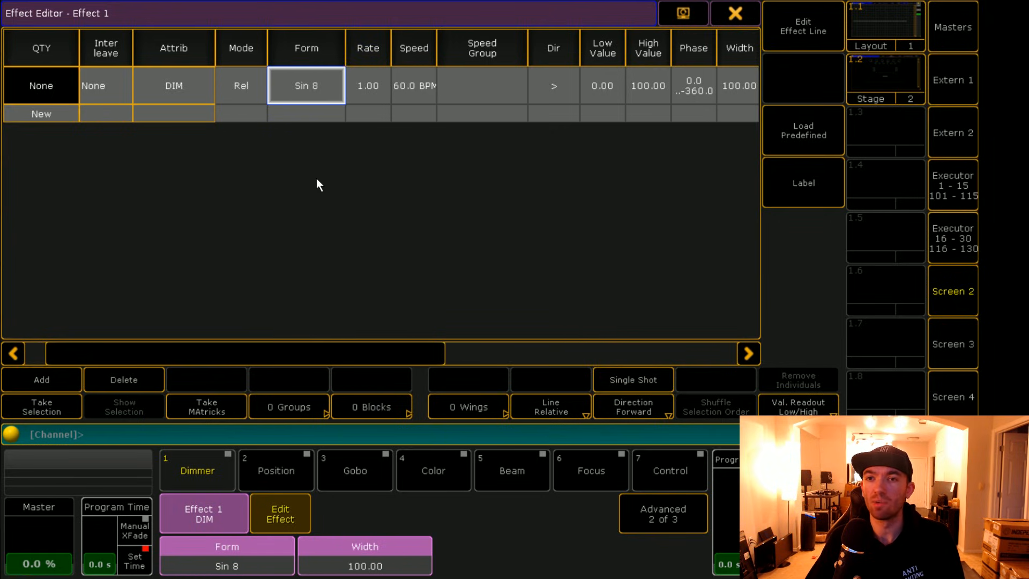
click(308, 92)
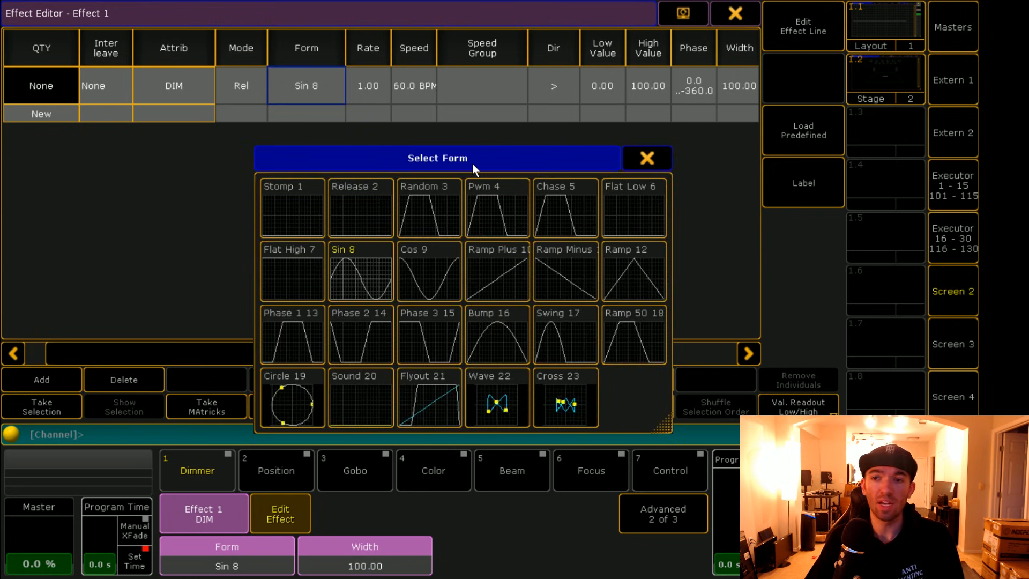
drag(472, 162, 488, 96)
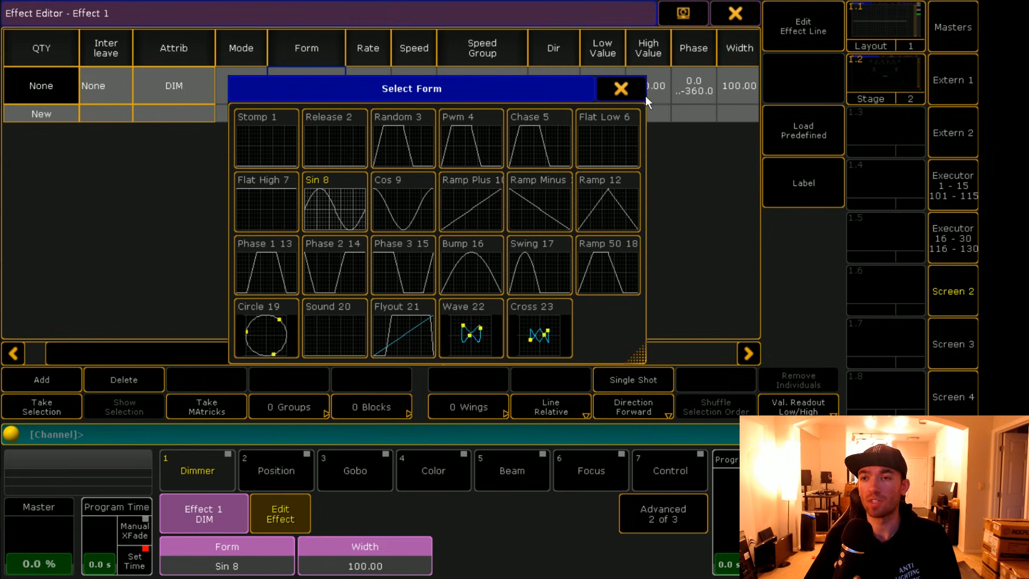
click(625, 90)
click(299, 95)
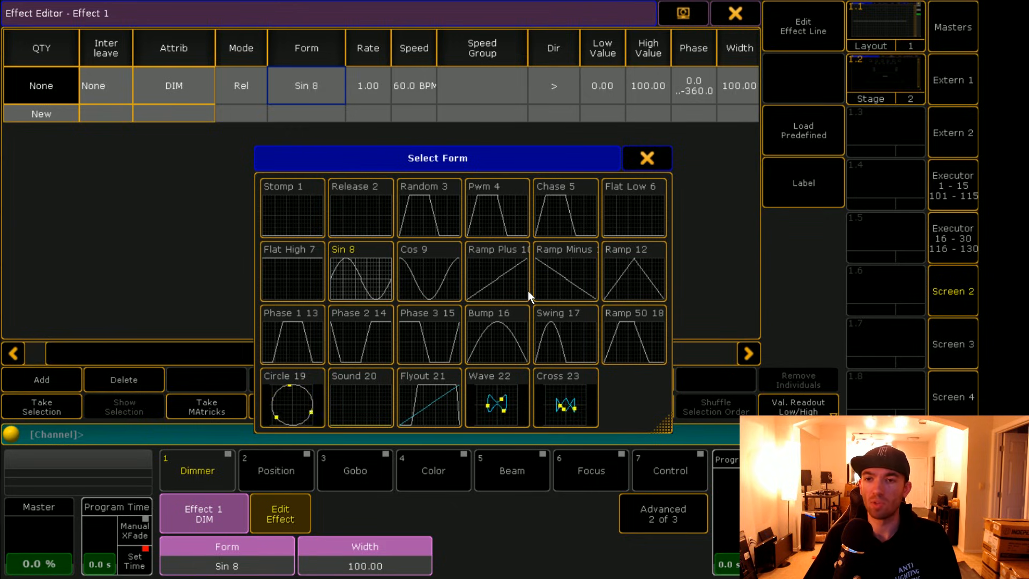
click(368, 279)
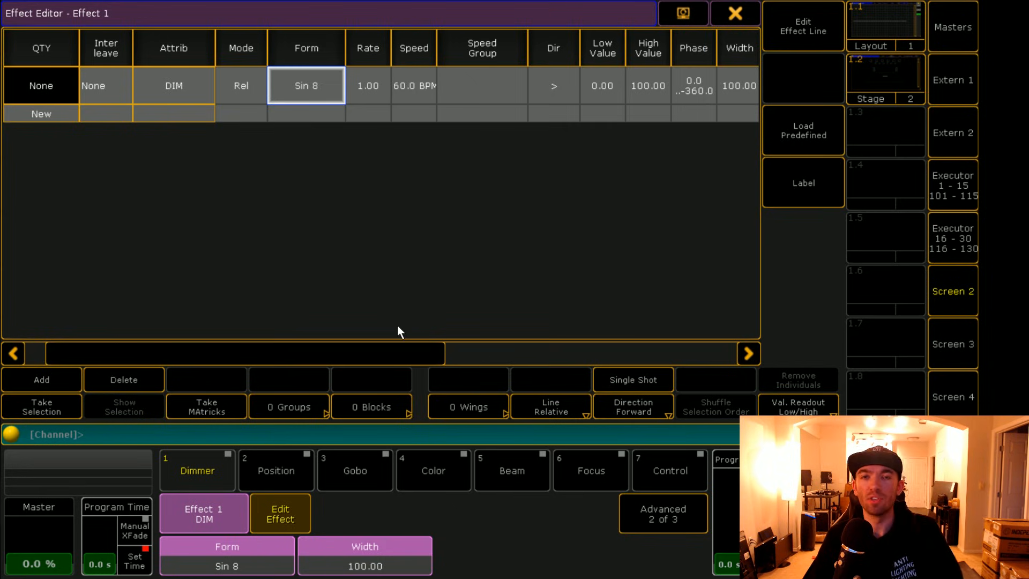
Step: Assign the DIM effect line to the Speed 1 speed group
click(374, 75)
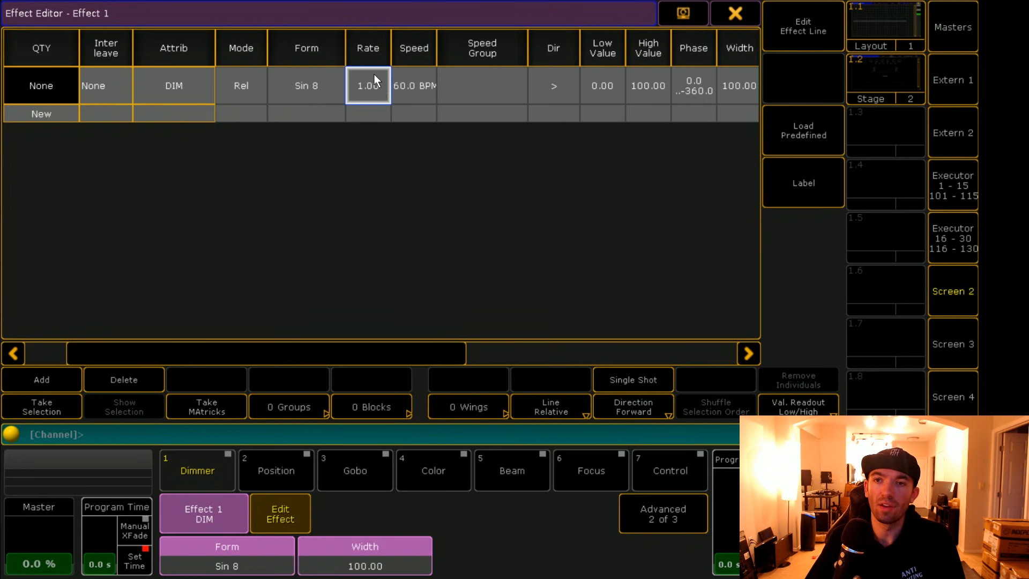
click(419, 93)
click(476, 83)
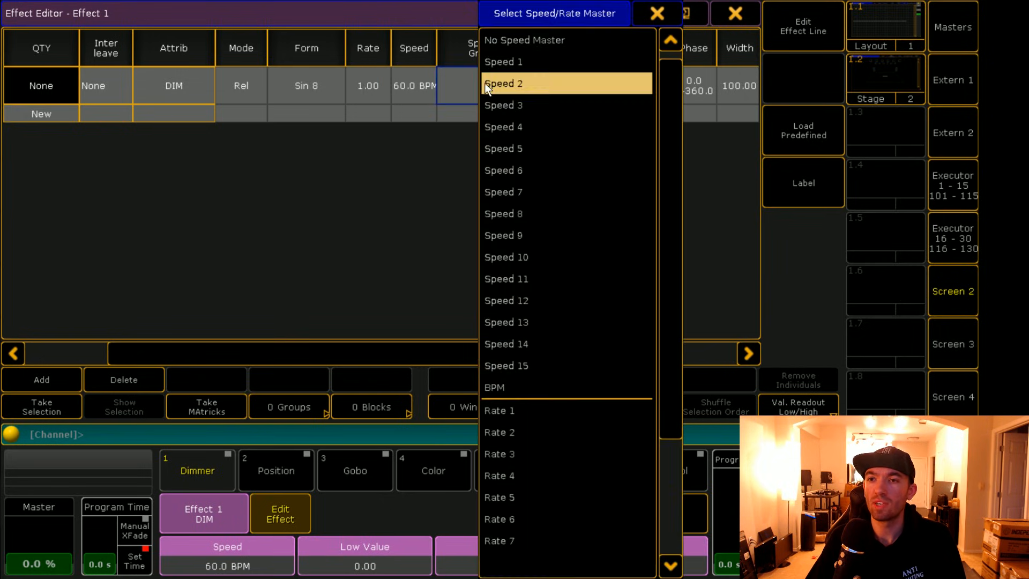
click(546, 63)
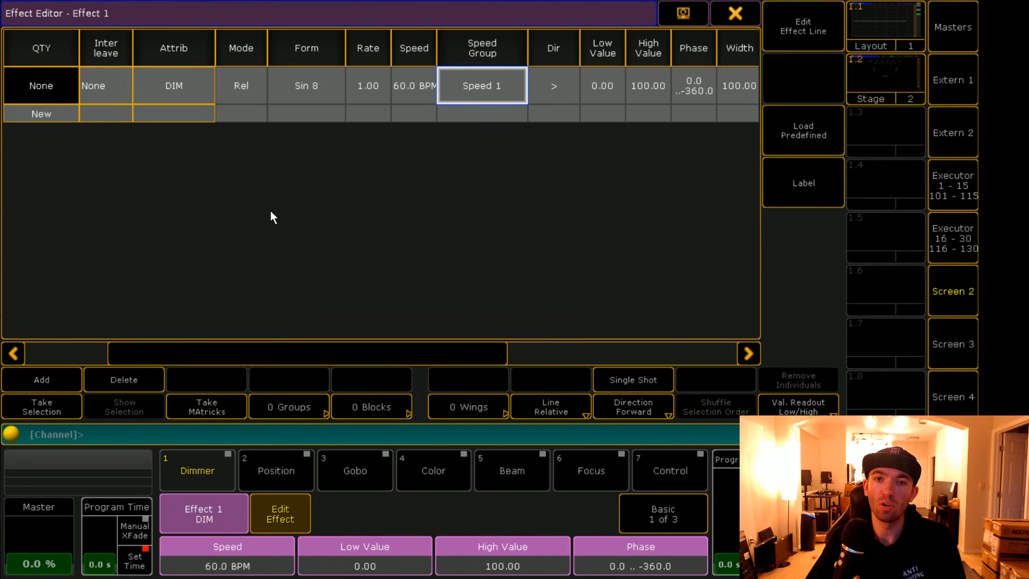
Step: Set the DIM effect line's rate to 0.25
click(420, 87)
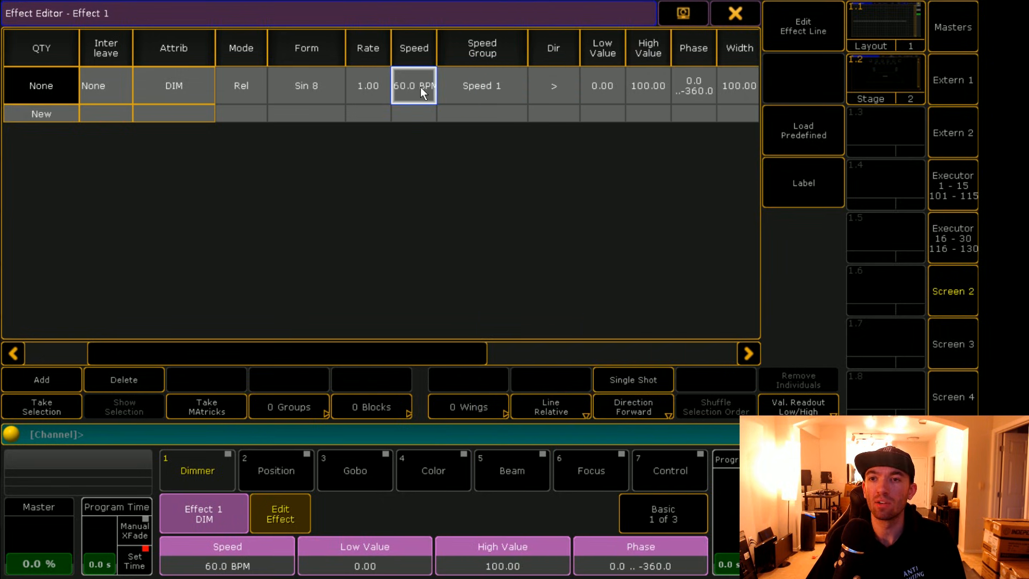
click(372, 79)
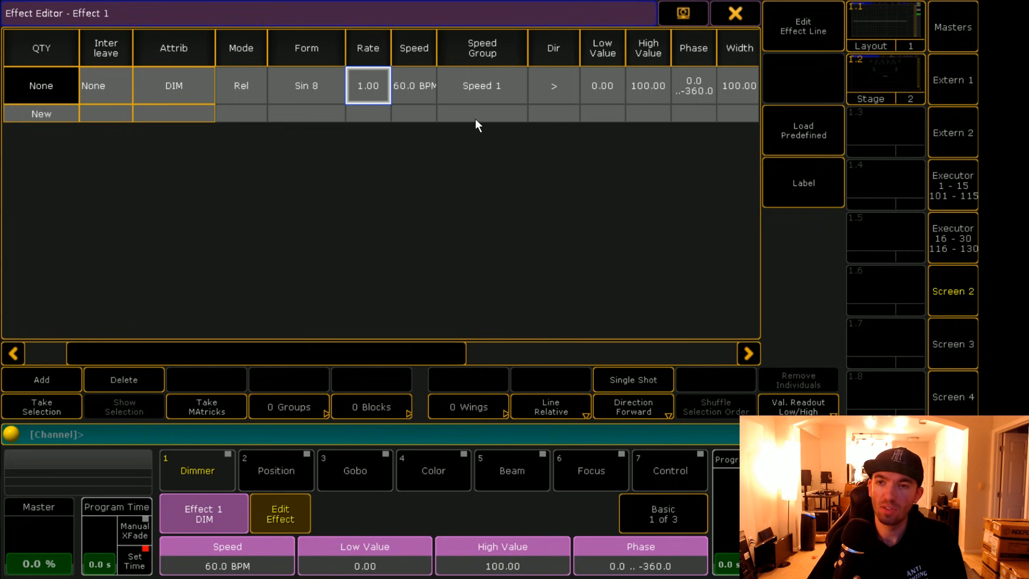
key(Return)
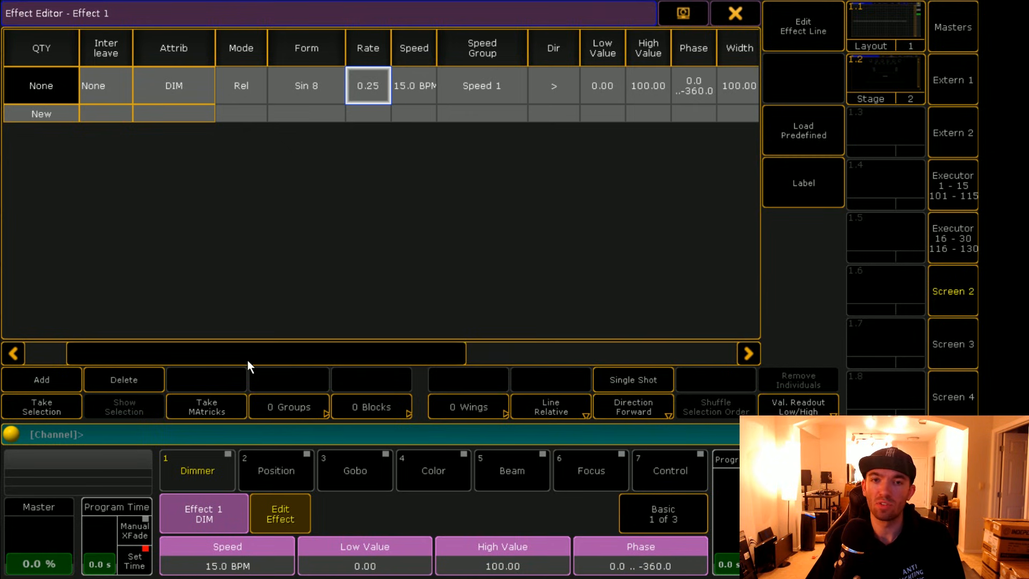
Step: Show executors 1-15, assign the Speed 1 master to fader executor 3 and set it to 120 BPM
click(964, 194)
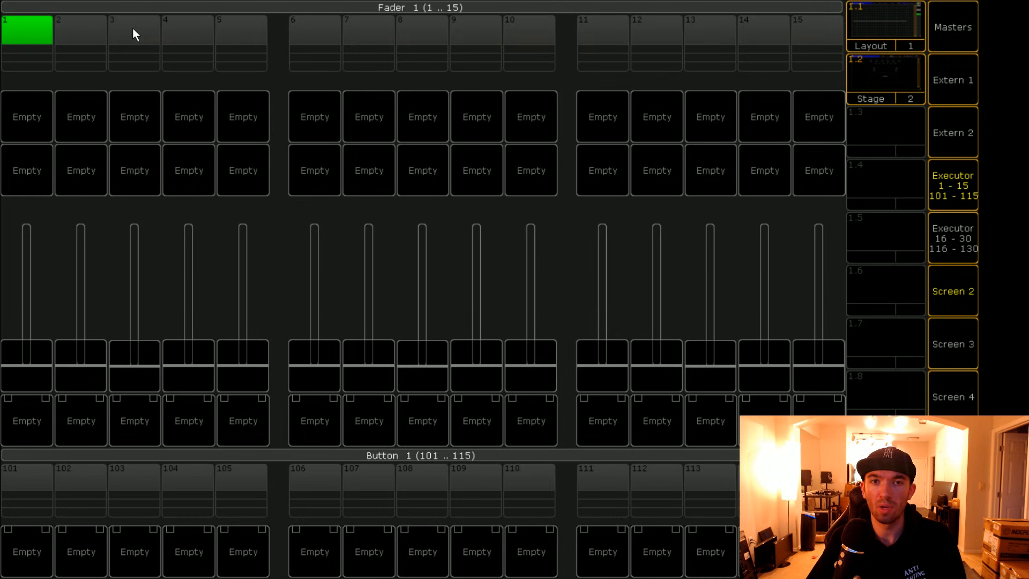
click(117, 26)
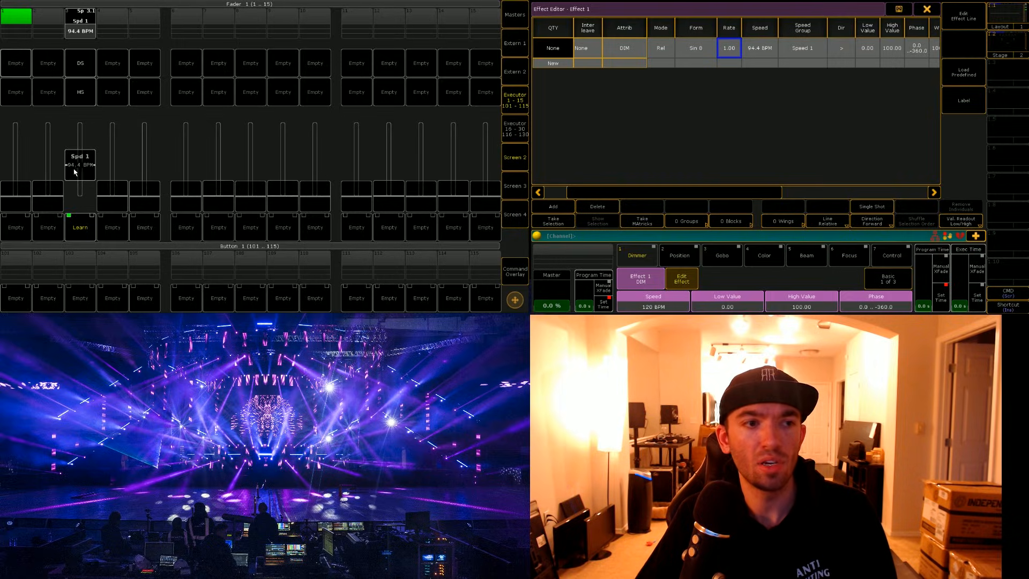
mouse_move(80, 171)
mouse_down()
mouse_move(80, 187)
mouse_move(80, 160)
mouse_move(80, 191)
mouse_move(81, 172)
mouse_move(82, 184)
mouse_move(95, 182)
mouse_move(97, 160)
mouse_up()
Step: Change the DIM effect line's rate to 0.25 with the Speed 1 master controlling its speed
click(736, 52)
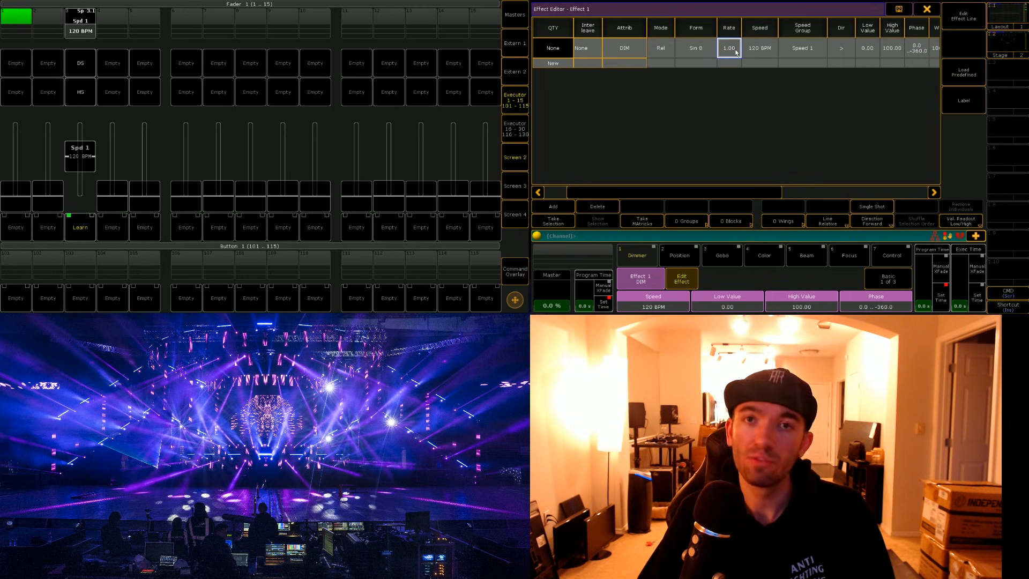
click(736, 52)
text(0.25)
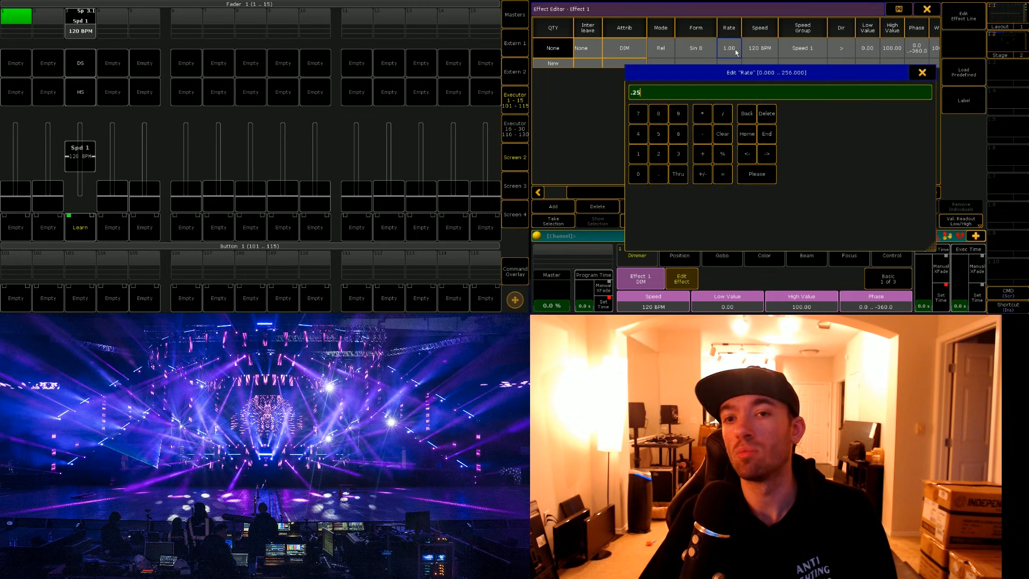
key(Return)
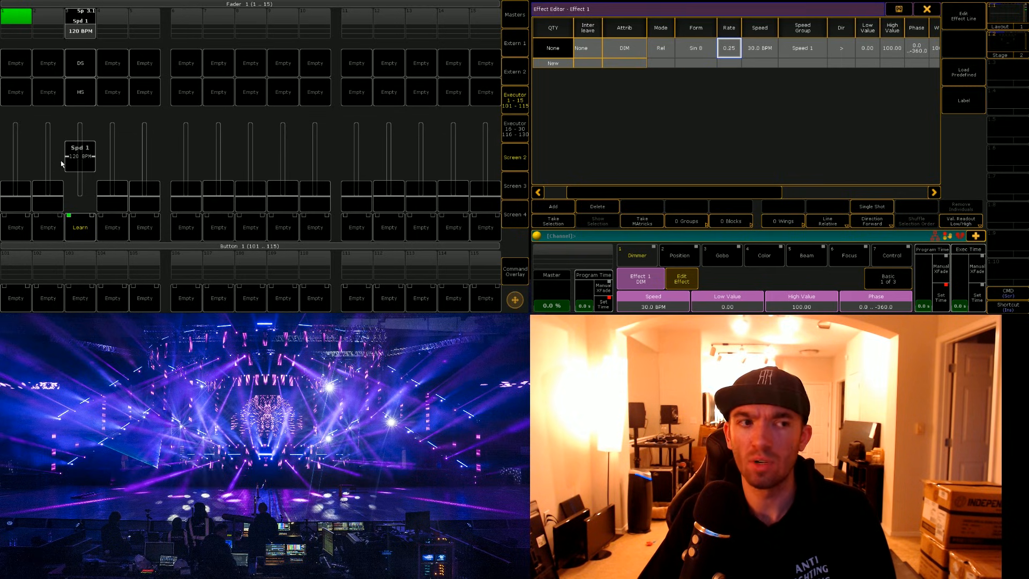
Step: Lower the Speed 1 master until the effect line runs at about 21.4 BPM, and hide the executor view
drag(80, 163, 87, 175)
drag(729, 193, 762, 193)
click(522, 103)
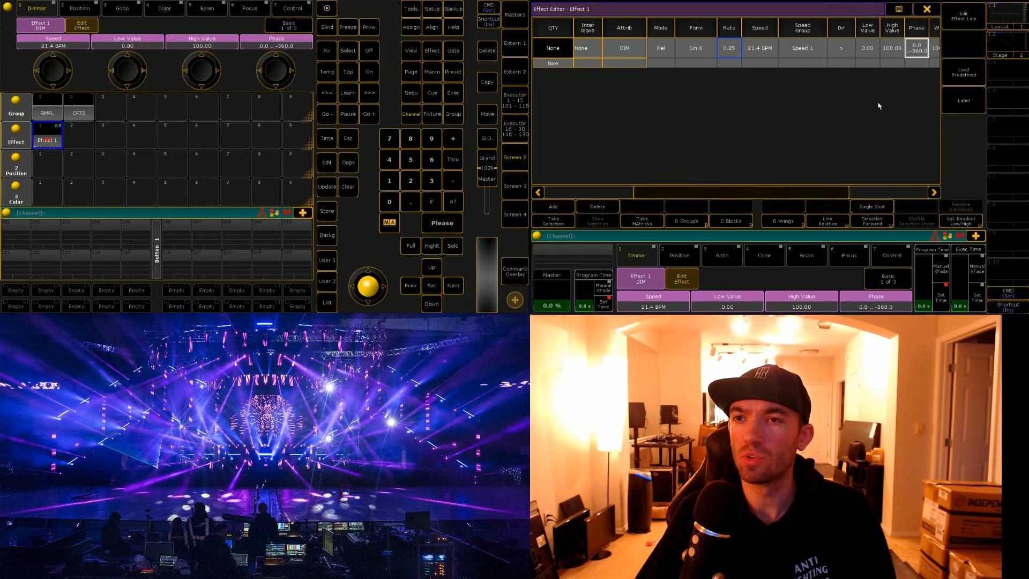
Step: Examine the direction options without choosing one, and look over the low value through decay columns of the DIM effect line
click(840, 54)
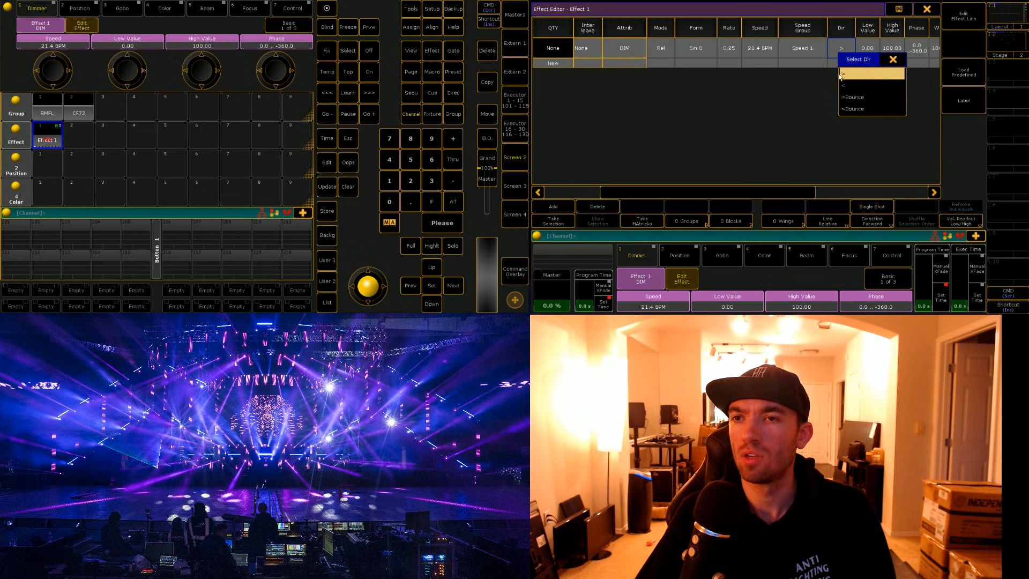
click(897, 63)
drag(786, 189, 856, 190)
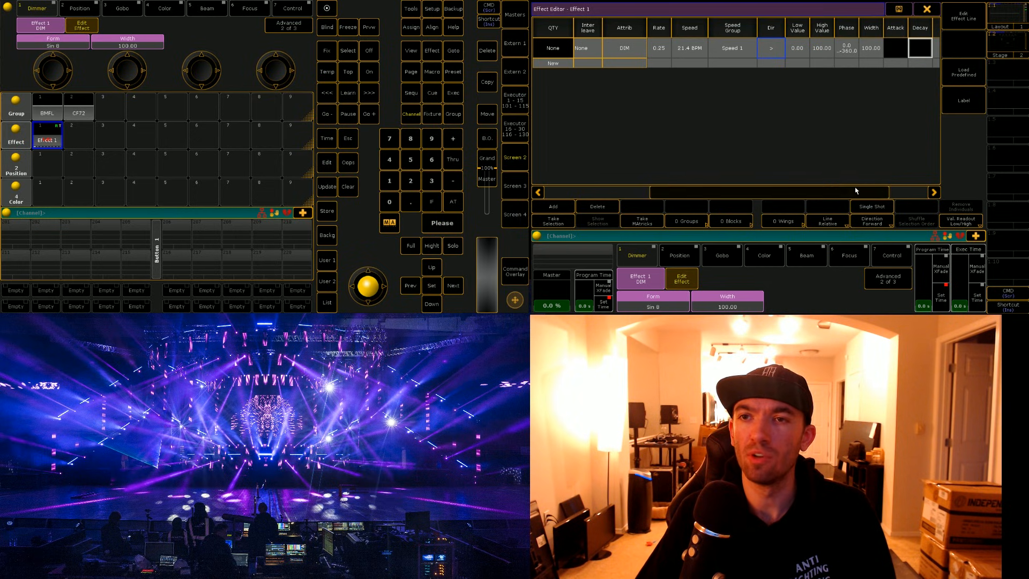
click(806, 55)
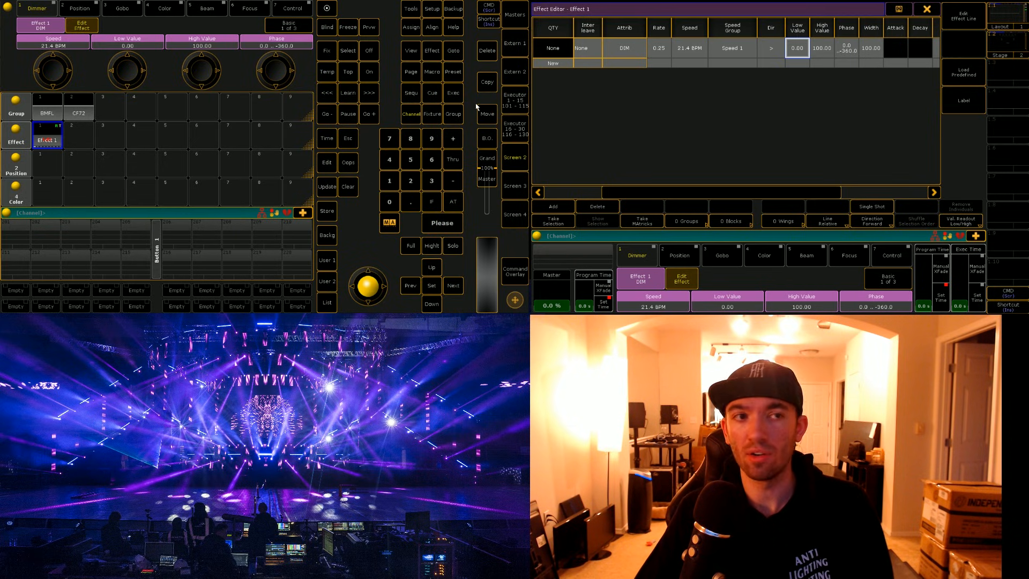
Step: Open the show's fixture type list and select the Robin BMFL Spot fixture type
click(430, 11)
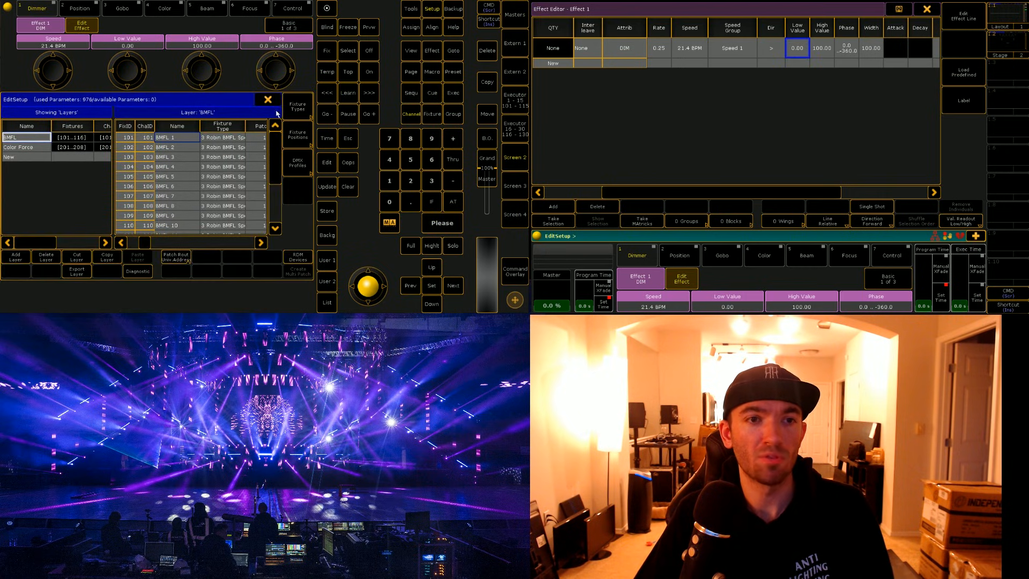
click(298, 110)
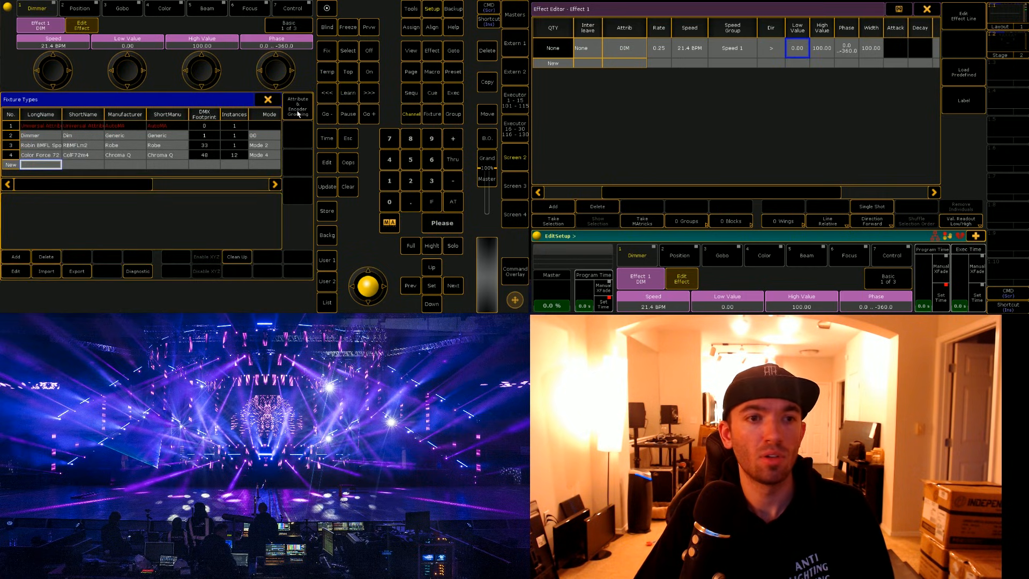
click(47, 135)
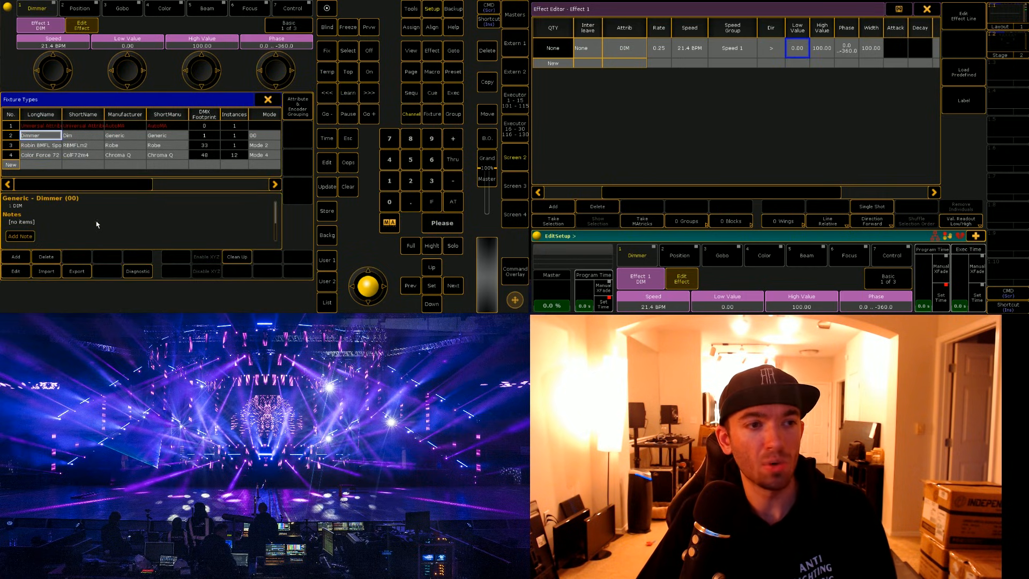
click(47, 147)
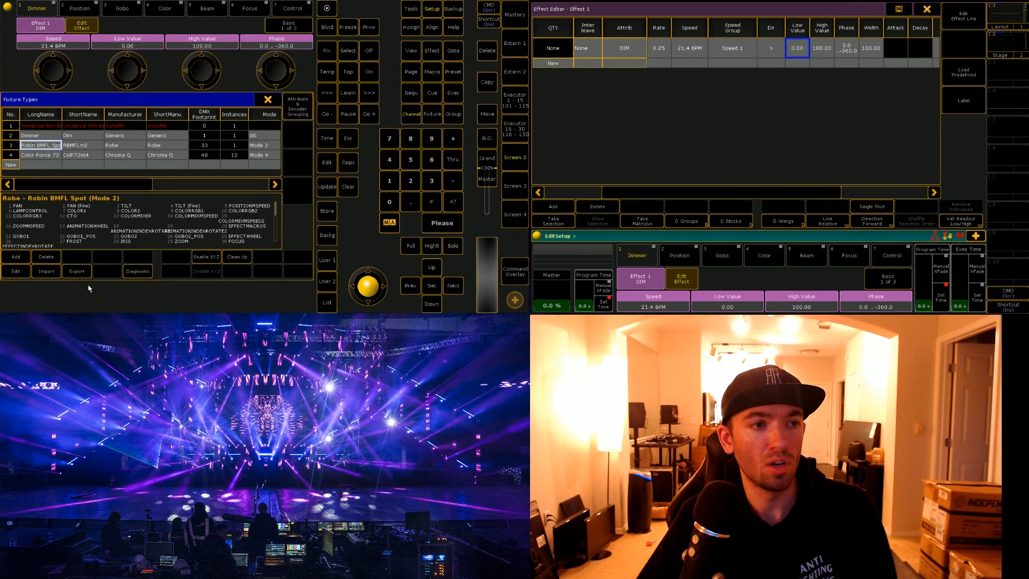
click(23, 277)
key(Down)
key(Down)
key(Down)
key(Down)
key(Down)
key(Down)
key(Down)
key(Down)
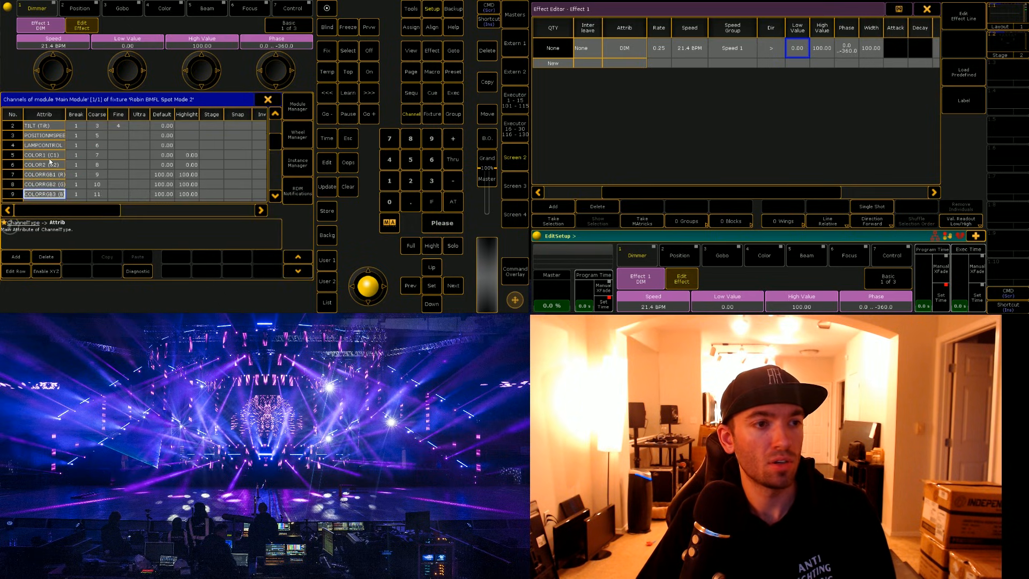
key(Down)
key(Down)
key(Down)
key(Down)
key(Down)
key(Down)
key(Down)
key(Down)
key(Down)
key(Down)
key(Down)
key(Down)
key(Down)
key(Down)
key(Down)
key(Down)
key(Down)
key(Down)
key(Down)
key(Down)
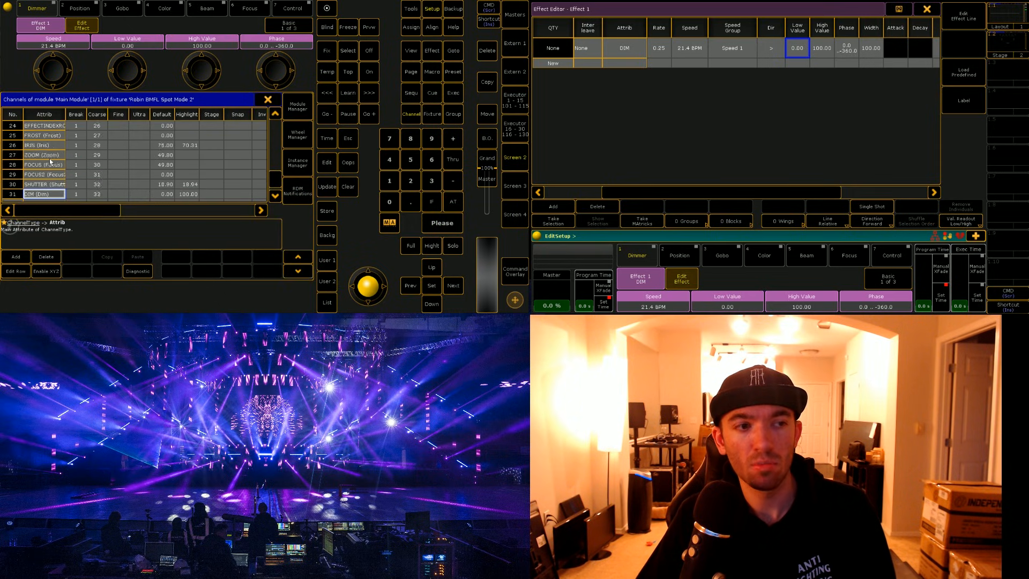
scroll(50, 160, down, 1)
click(44, 187)
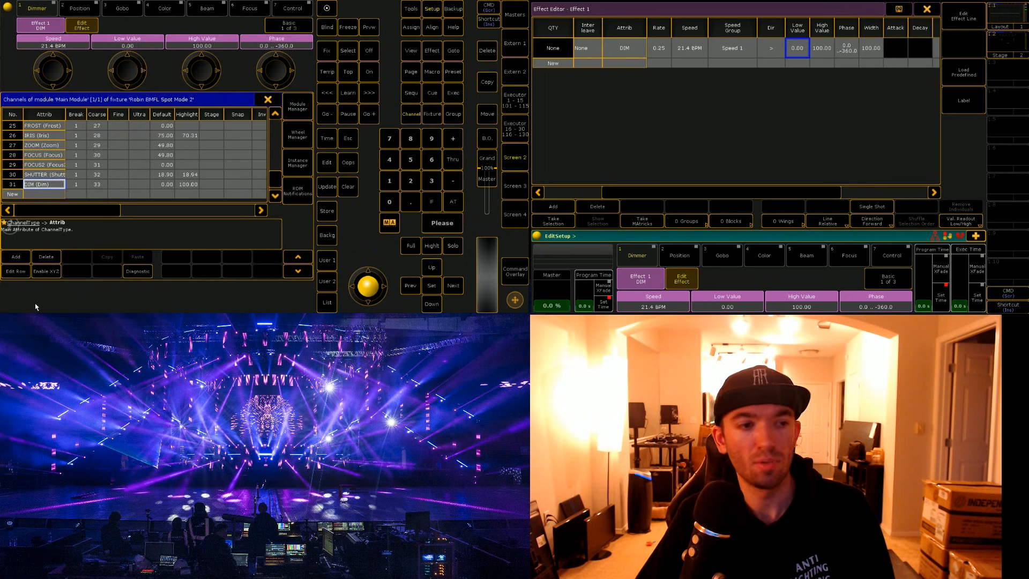
Step: Examine the From and To value range of the DIM channel's function and close the fixture type editing
click(19, 275)
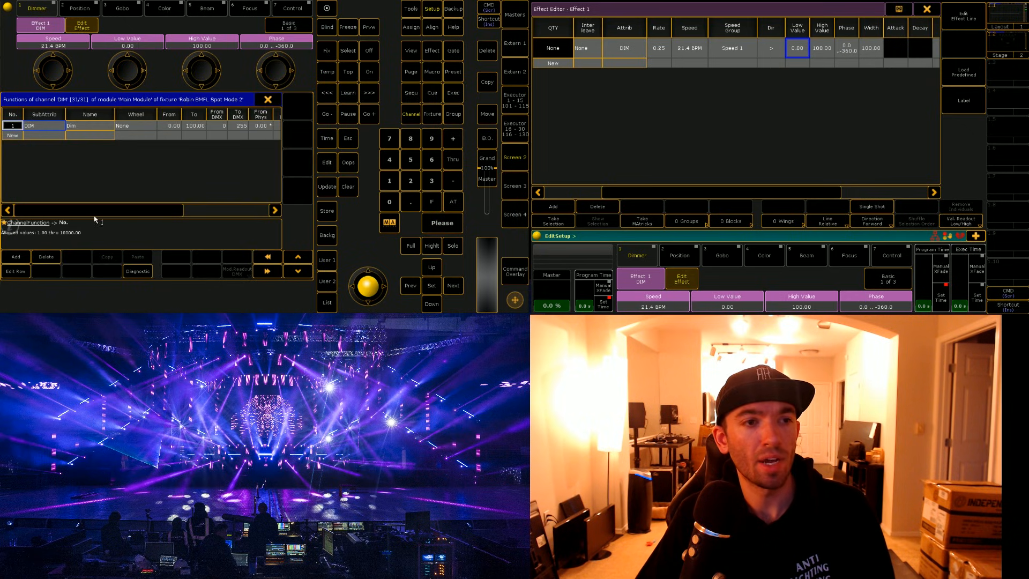
key(Right)
key(Right)
key(Right)
key(Right)
key(Right)
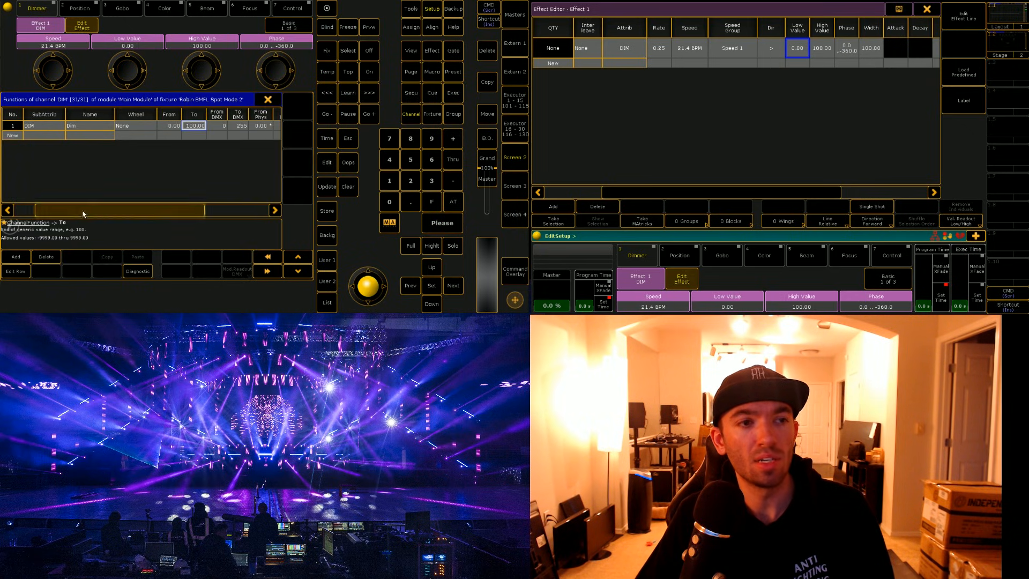
key(Right)
key(Left)
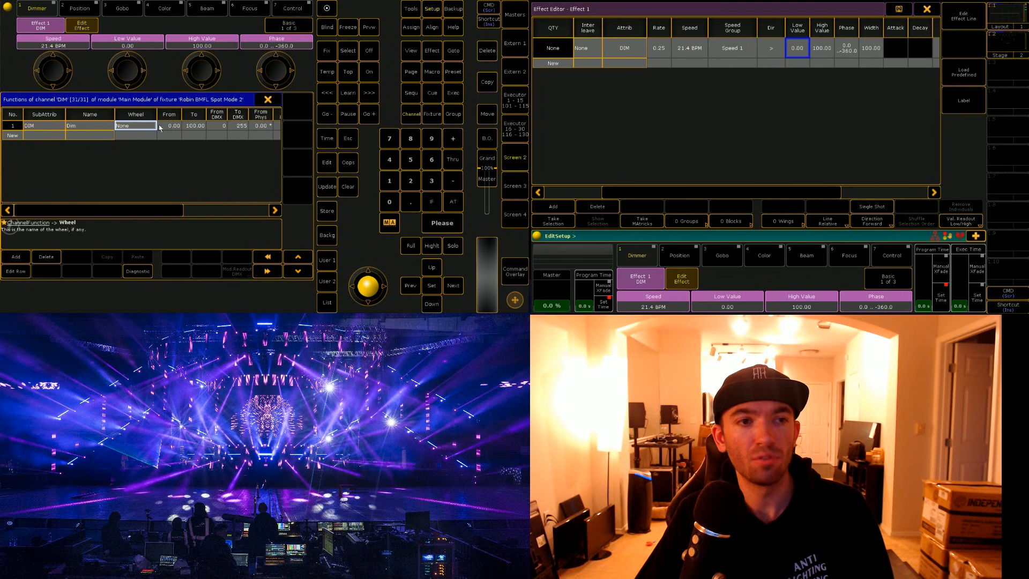
key(Left)
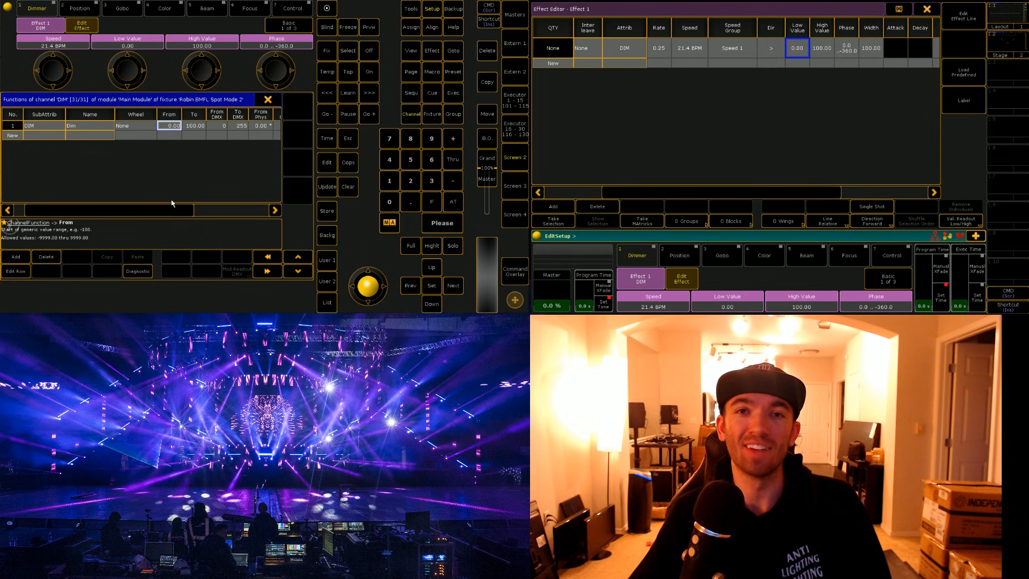
mouse_move(180, 209)
mouse_down()
mouse_move(228, 216)
mouse_move(159, 211)
mouse_up()
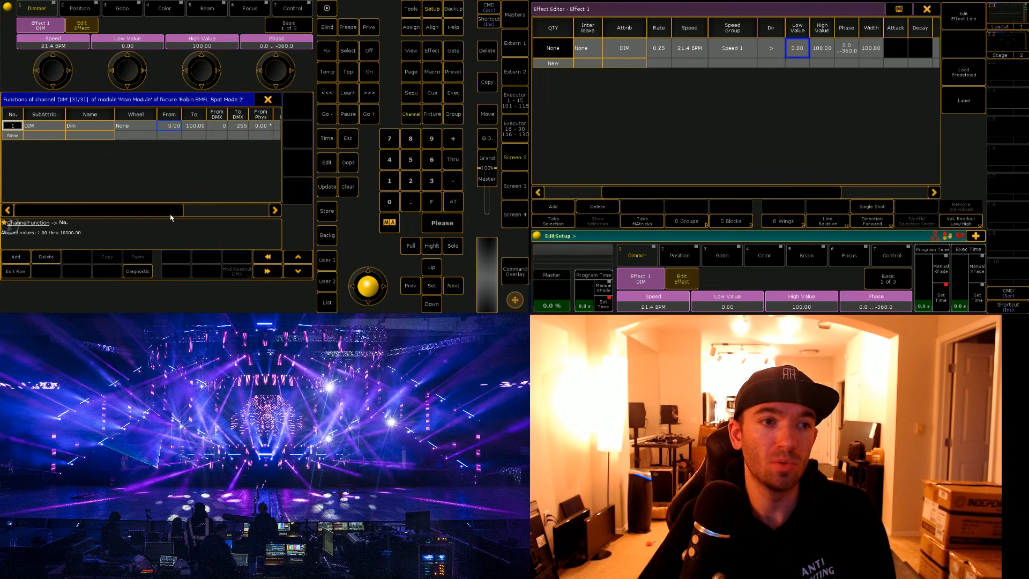
drag(154, 215, 175, 214)
click(188, 134)
click(194, 127)
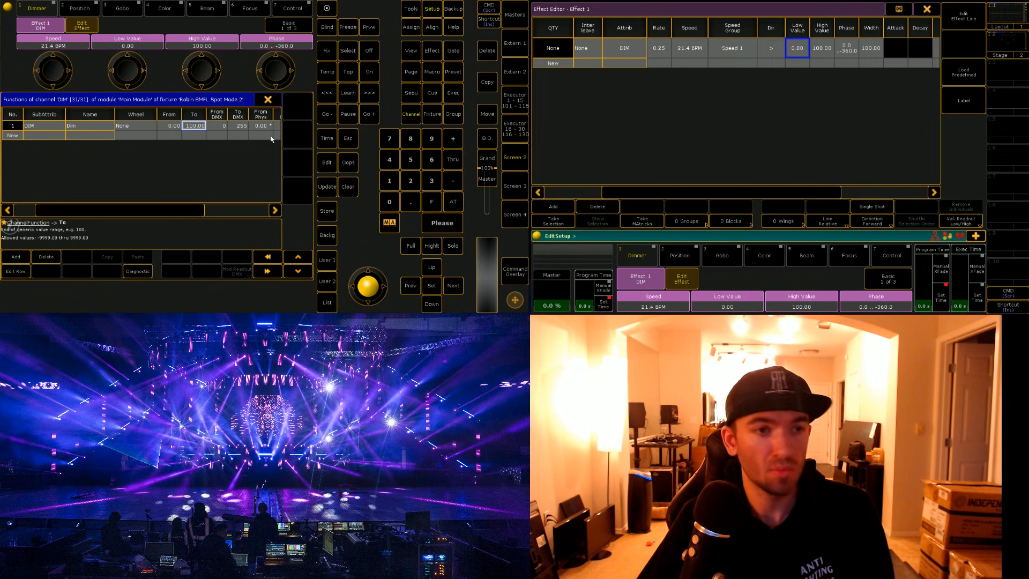
click(266, 104)
click(266, 105)
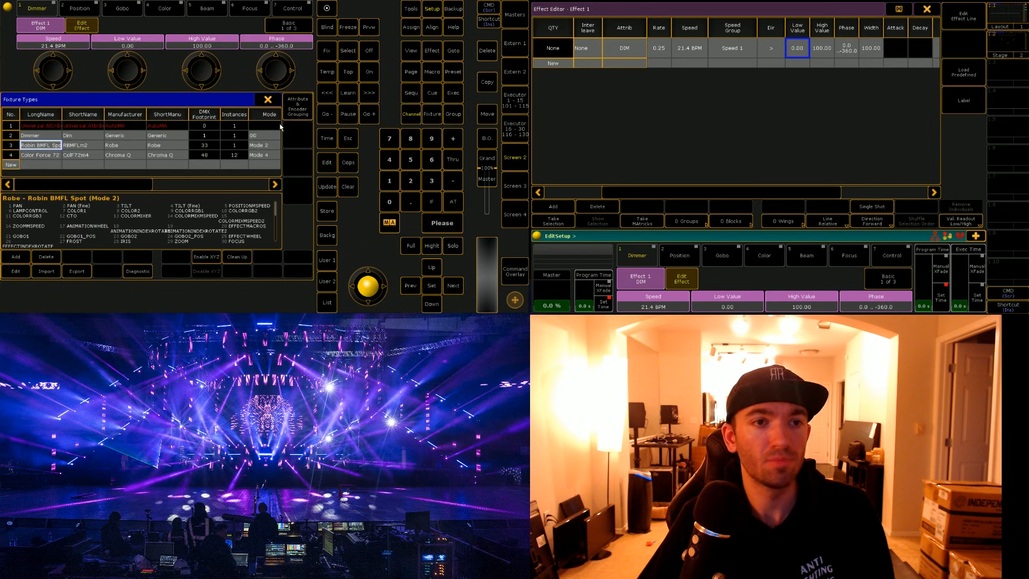
click(266, 106)
click(273, 103)
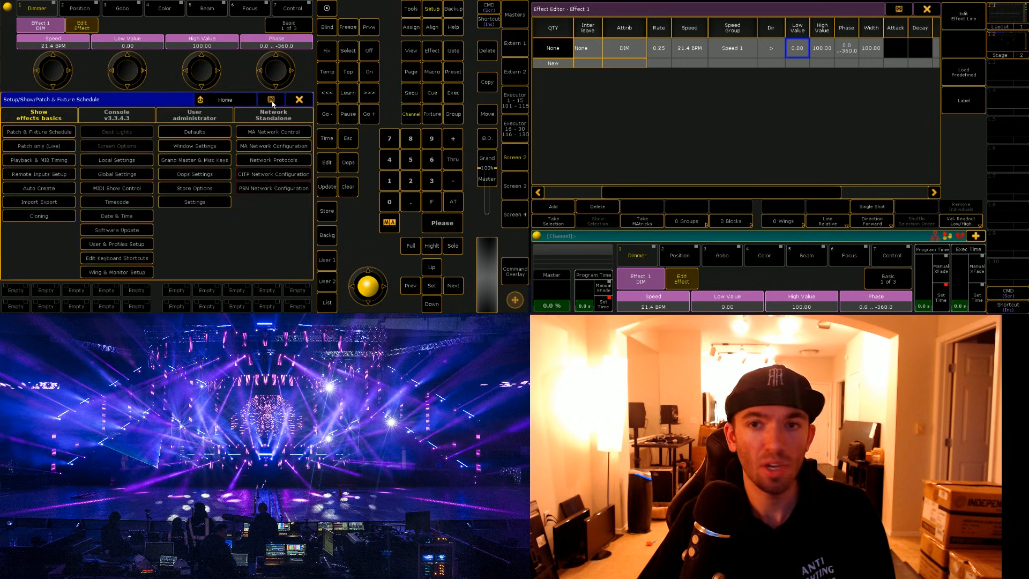
Step: Set the DIM effect line's high value to 20
click(814, 53)
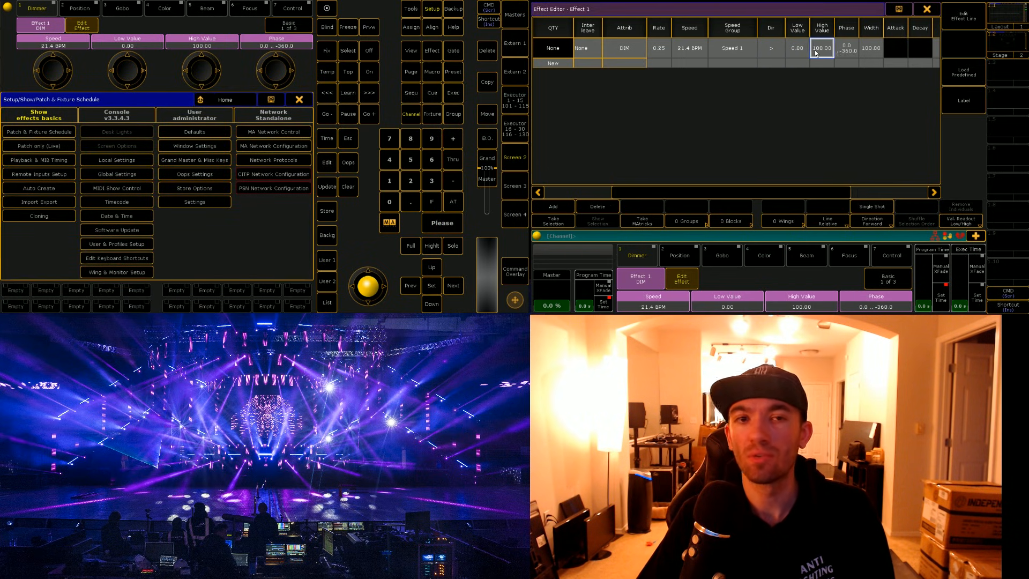
click(815, 52)
text(20)
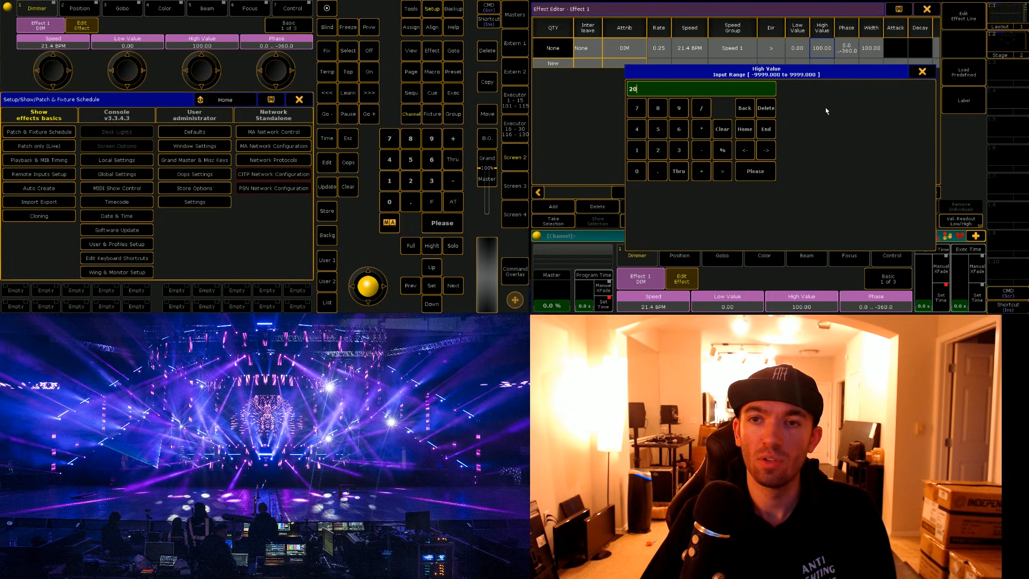
key(Return)
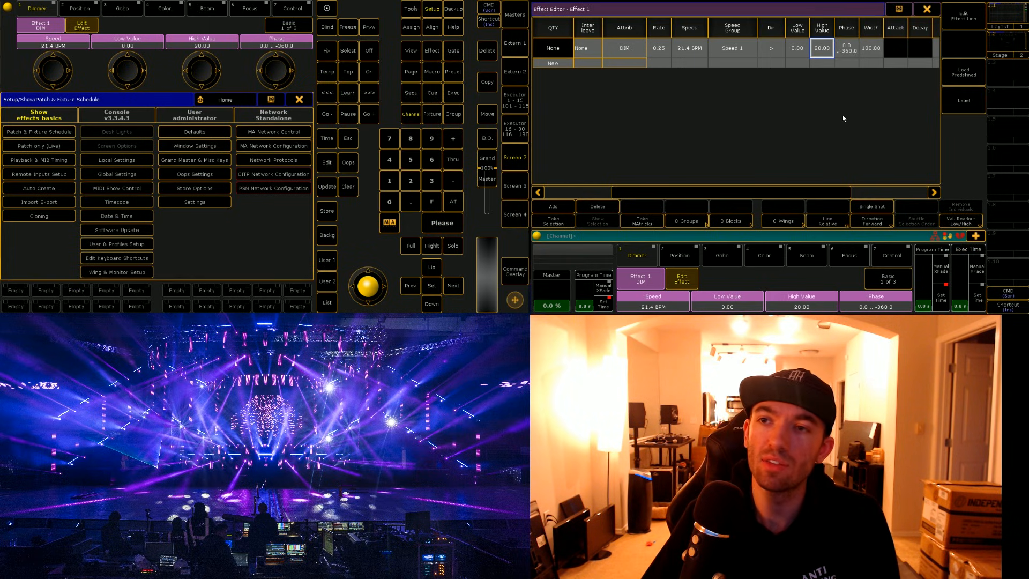
Step: Set the DIM effect line's phase to the single value 0
click(850, 49)
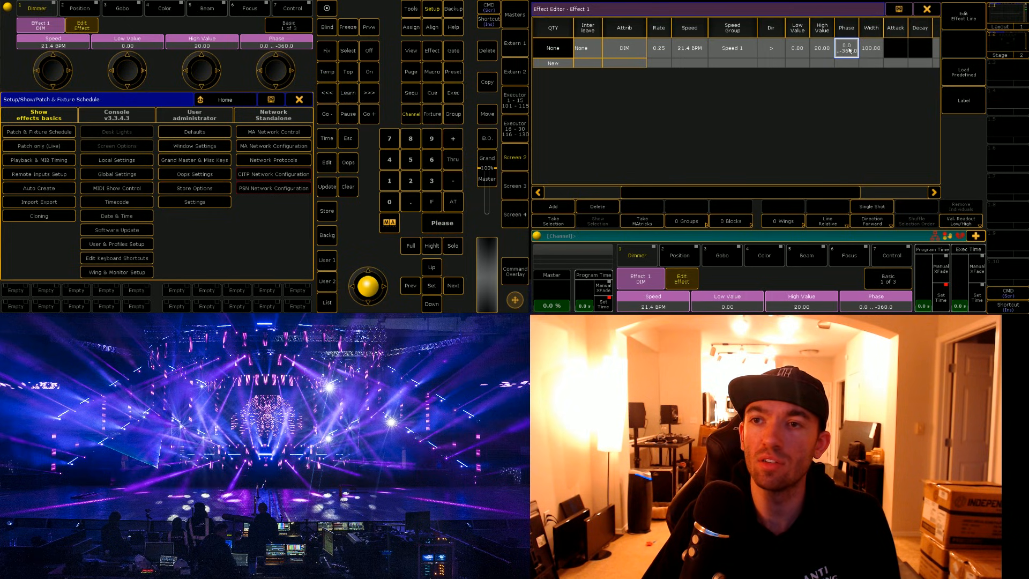
click(850, 49)
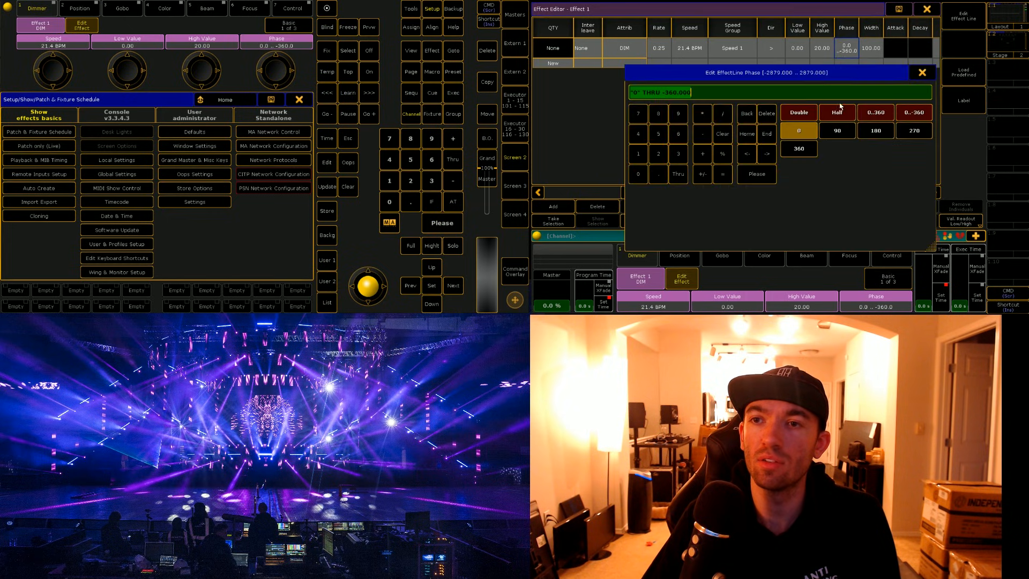
click(849, 55)
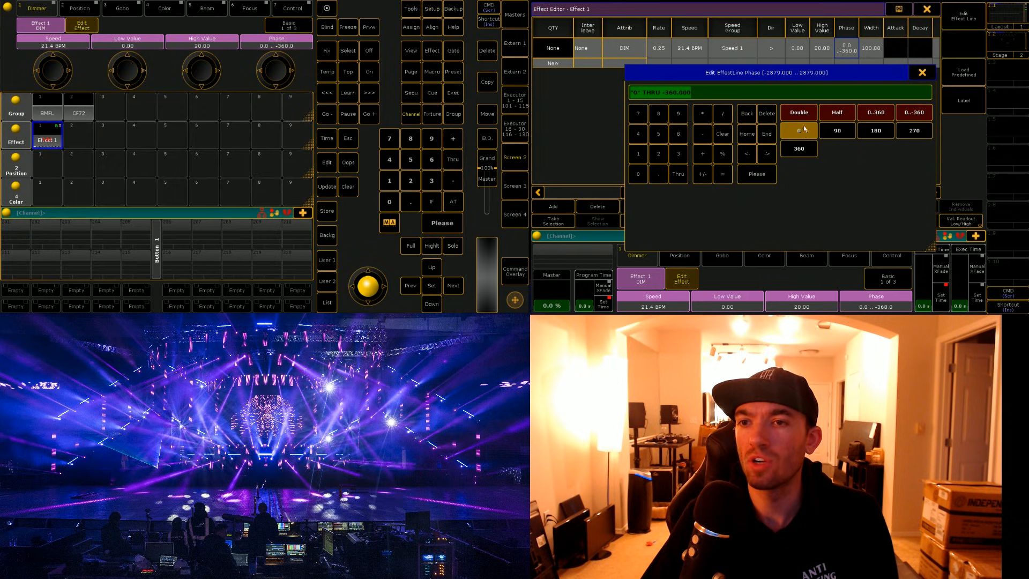
click(803, 132)
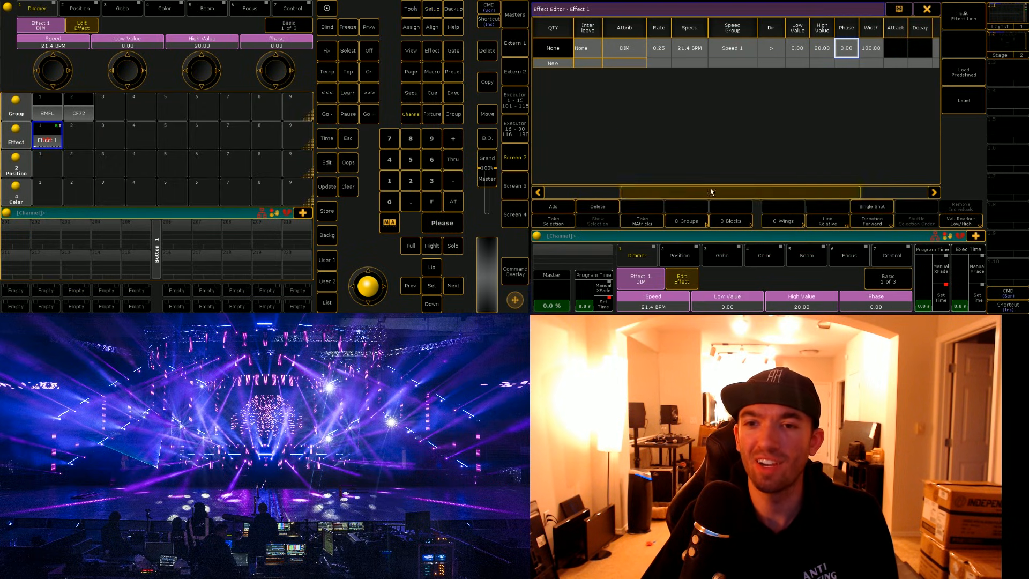
Step: Set the DIM effect line's phase to 0 thru 360 and look at its width entry without changing it
drag(712, 192, 646, 192)
click(688, 52)
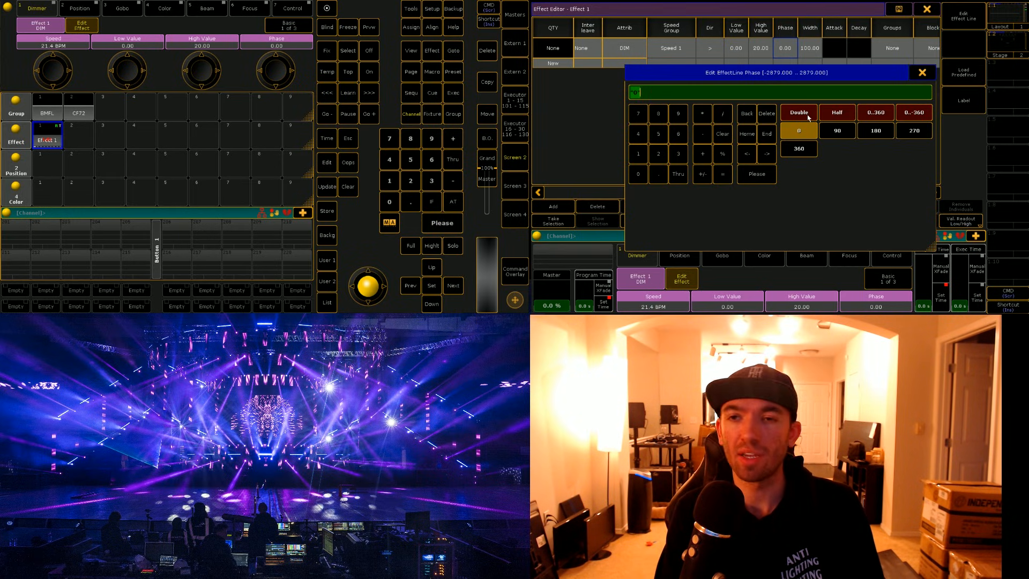
text(0 thru 360)
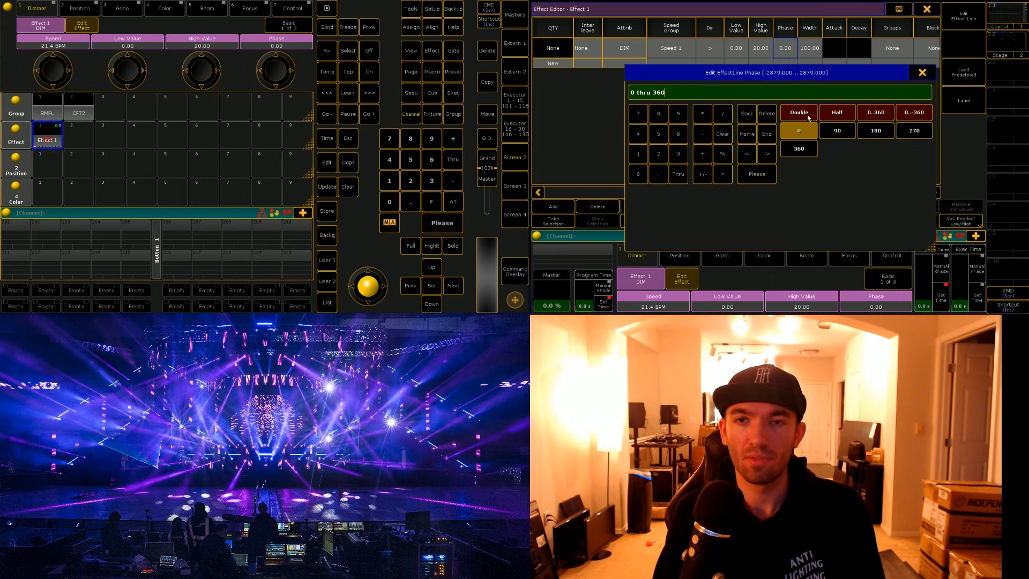
key(Return)
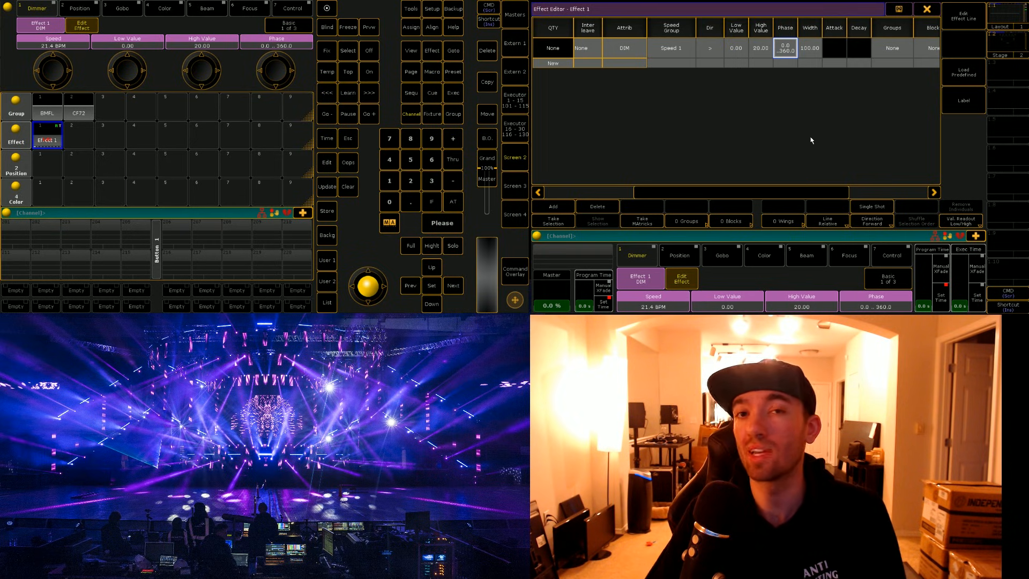
double_click(815, 49)
click(917, 74)
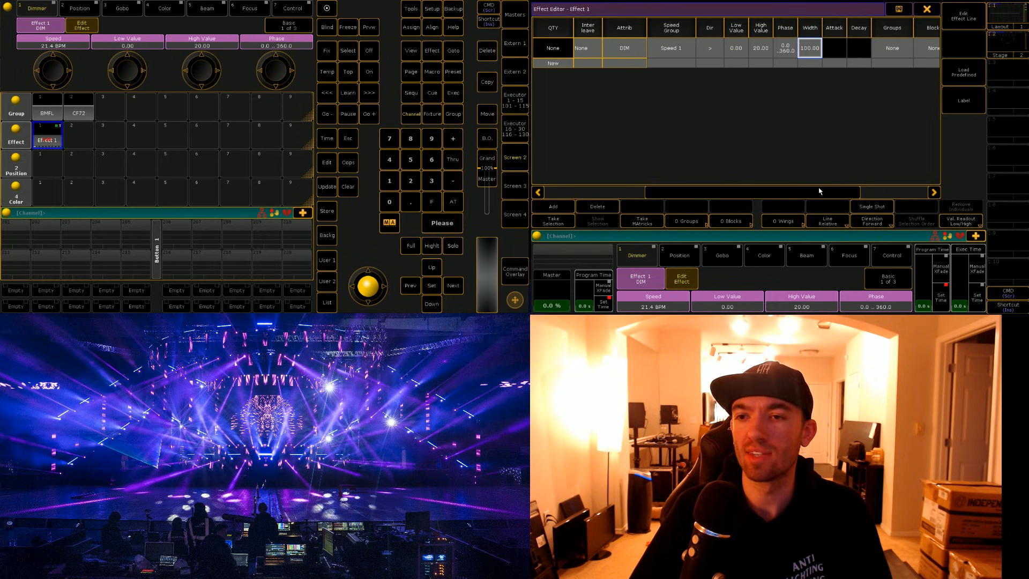
Step: Set the DIM effect line's low value to -40 and its high value to 100
click(881, 191)
drag(886, 187, 712, 191)
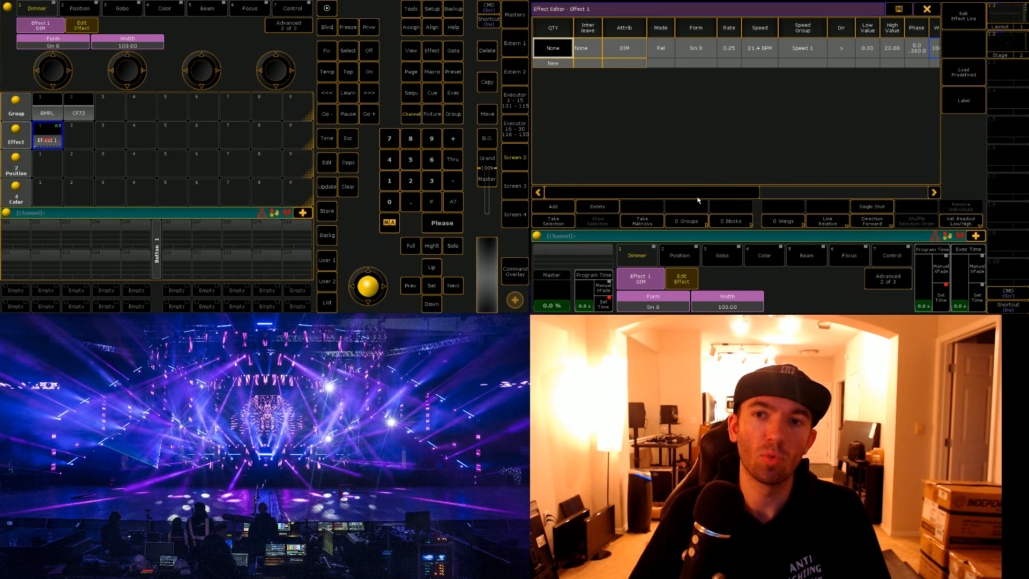
double_click(879, 52)
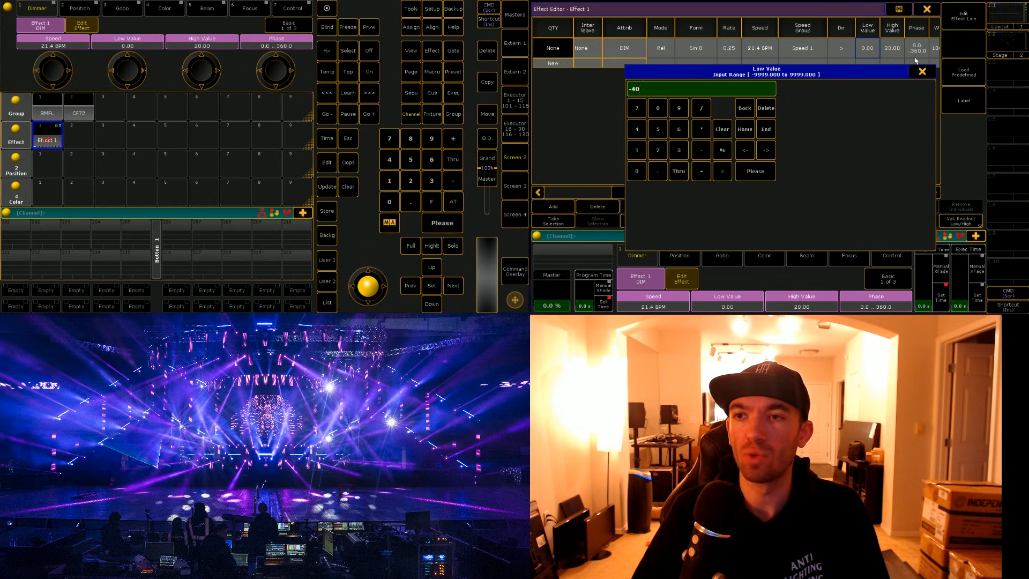
key(Return)
double_click(884, 50)
text(100)
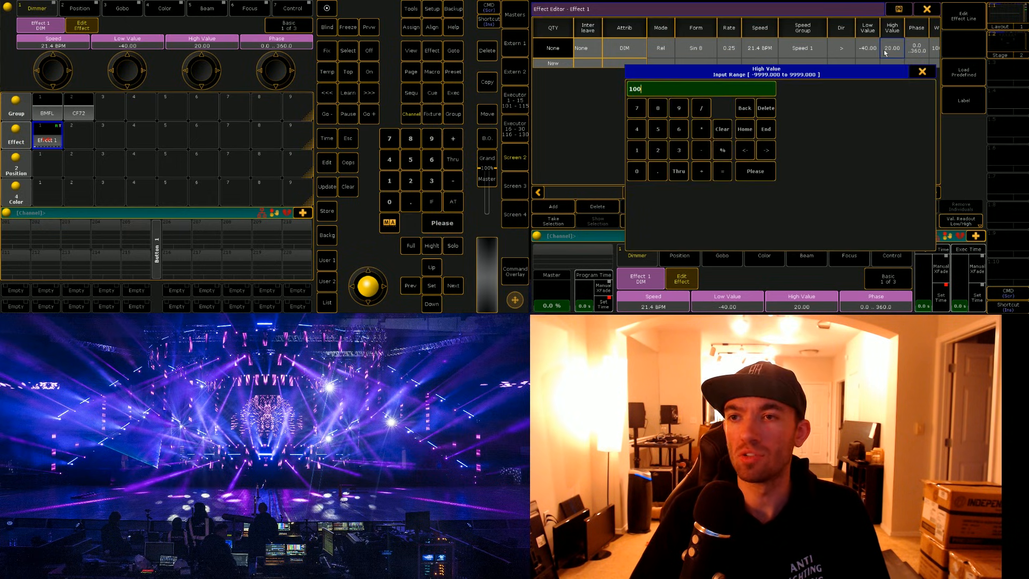
key(Return)
Step: Set the DIM effect line's wings to 2 and look over the line's remaining columns
drag(832, 190, 919, 194)
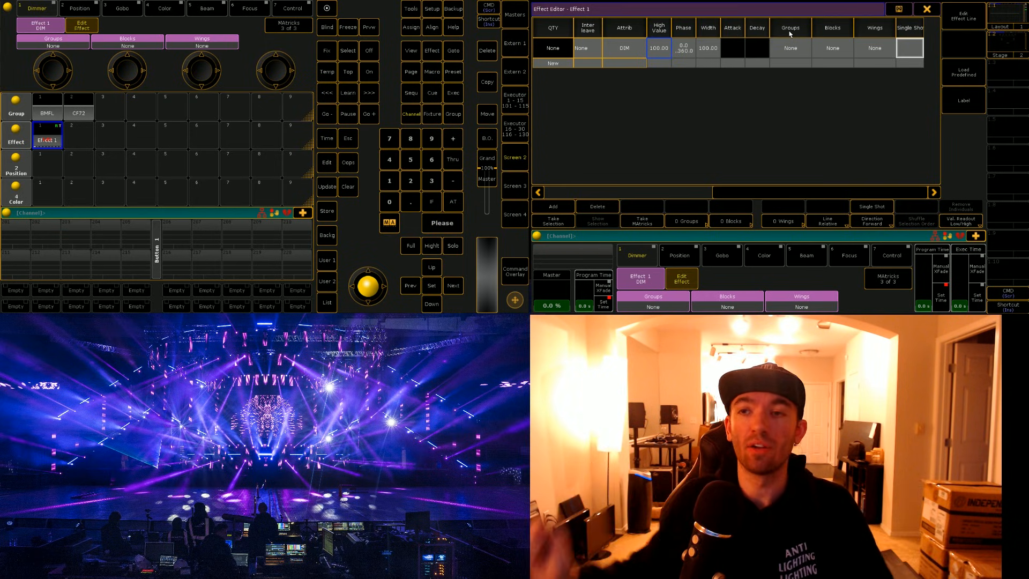
click(782, 47)
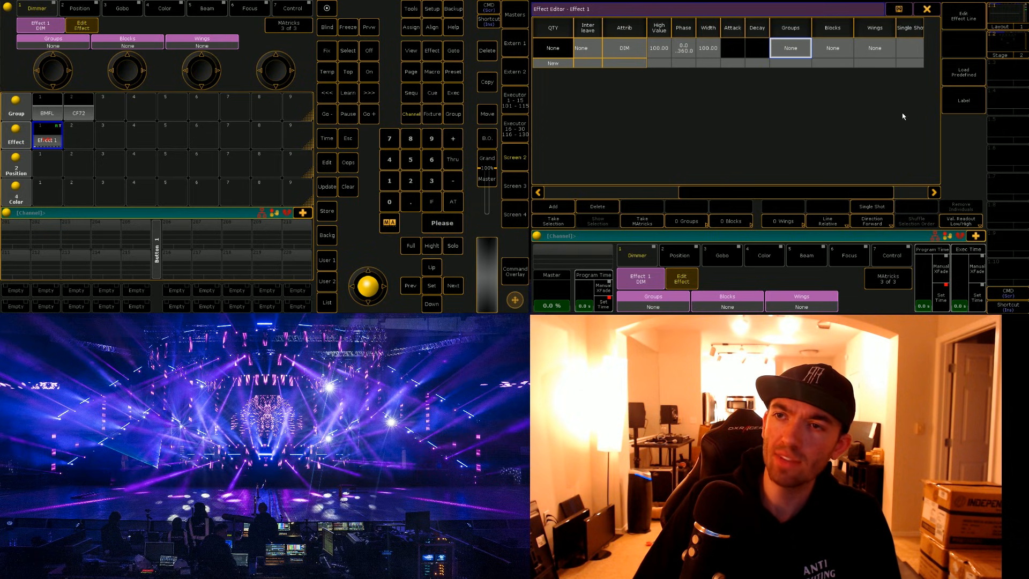
click(883, 52)
click(883, 53)
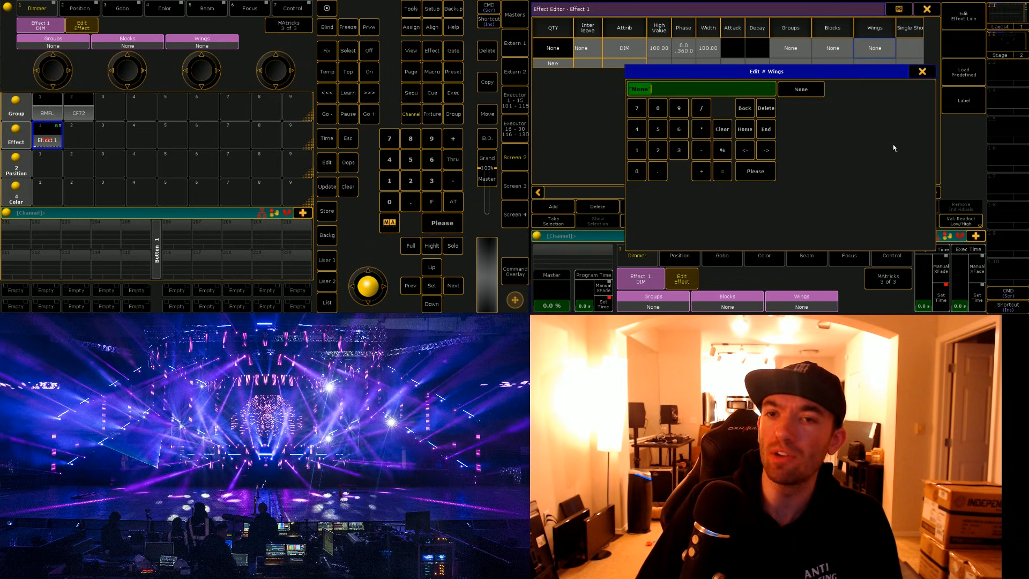
text(2)
key(Return)
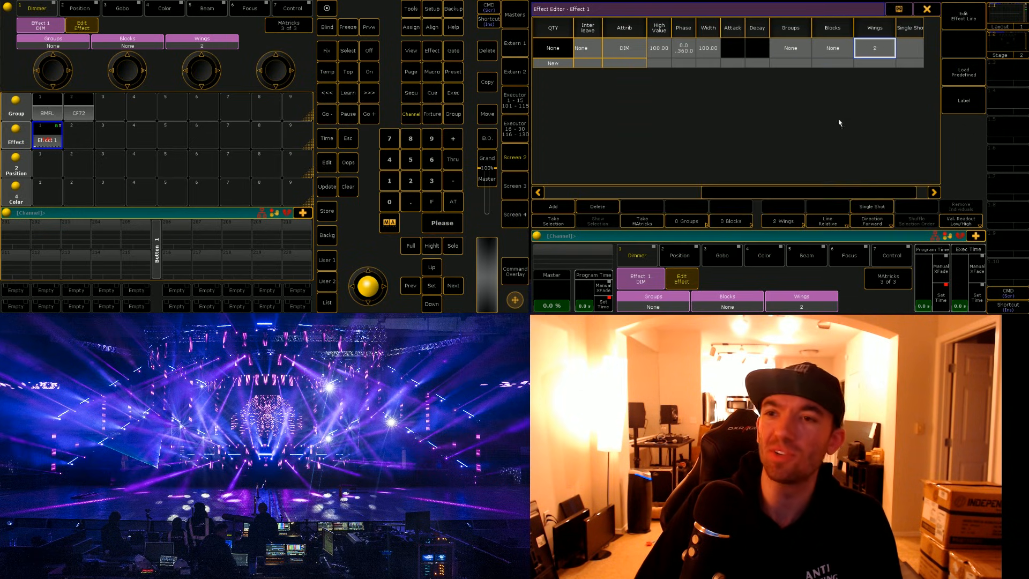
drag(850, 190, 874, 184)
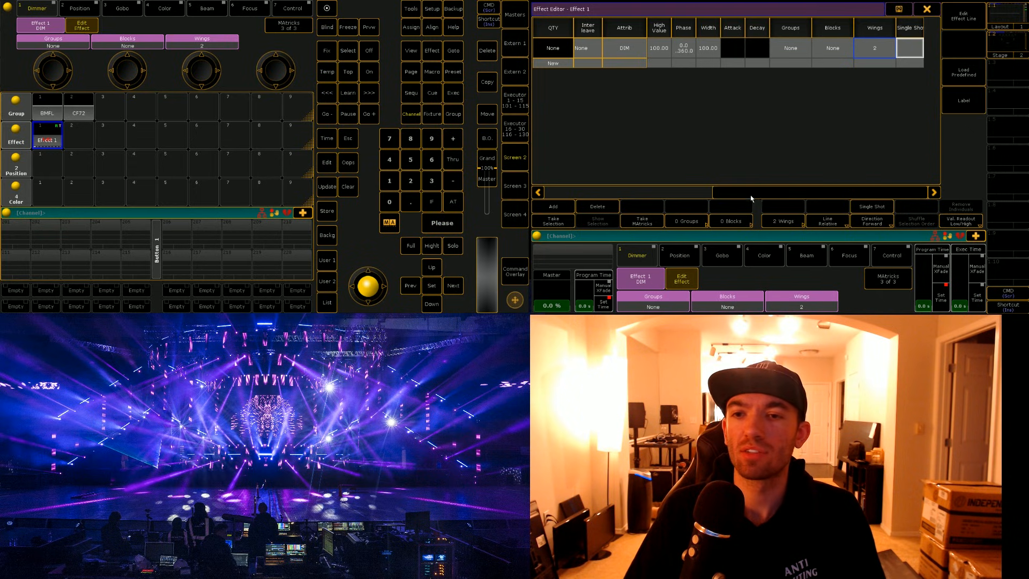
drag(750, 198, 632, 193)
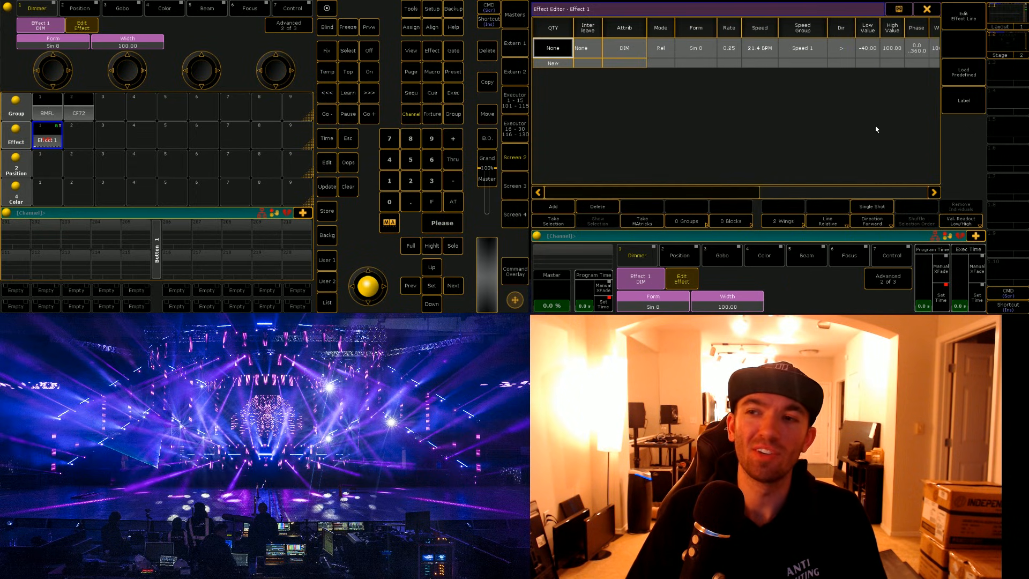
Step: Look at the list of predefined effects and close it without loading one
click(956, 83)
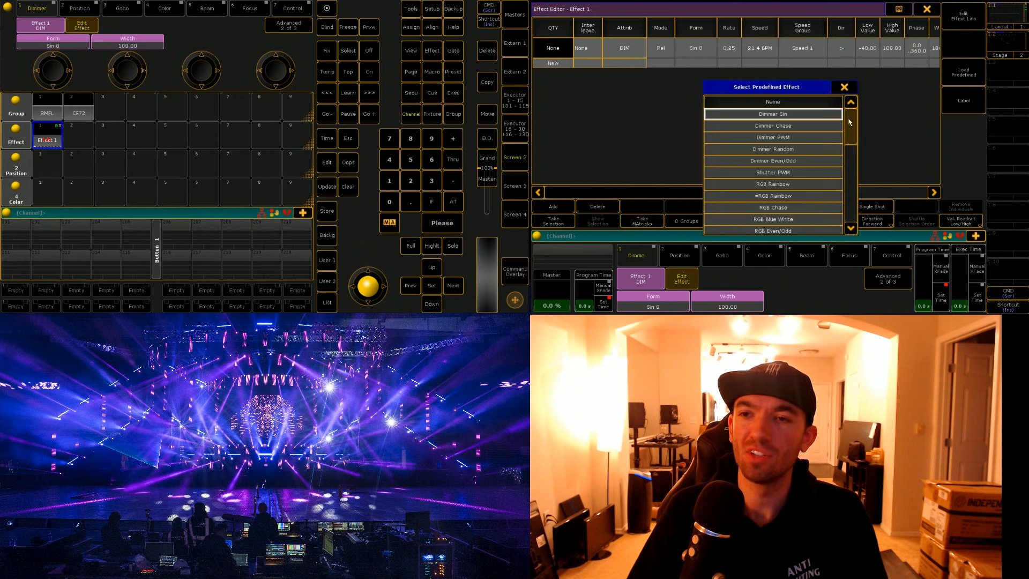
click(849, 86)
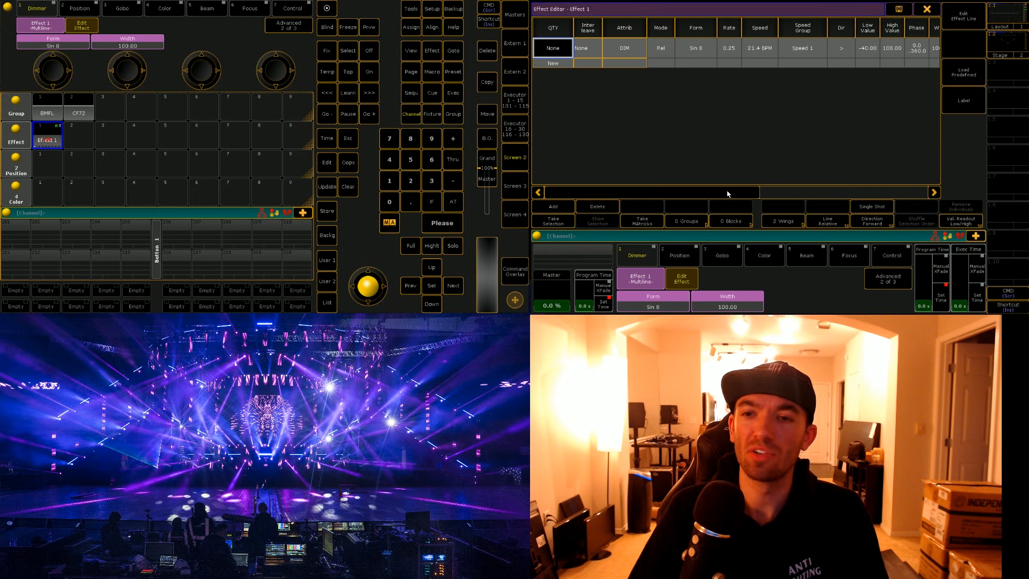
mouse_move(727, 194)
mouse_down()
mouse_move(831, 191)
mouse_move(721, 192)
mouse_up()
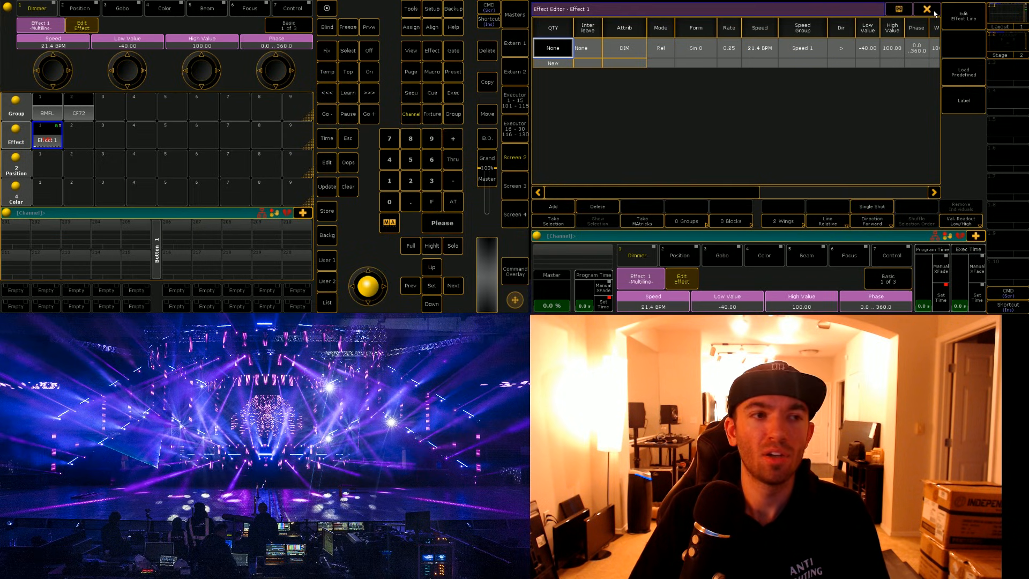
Step: Close the effect editor and show the BMFL layout view with its setup mode turned off
click(926, 9)
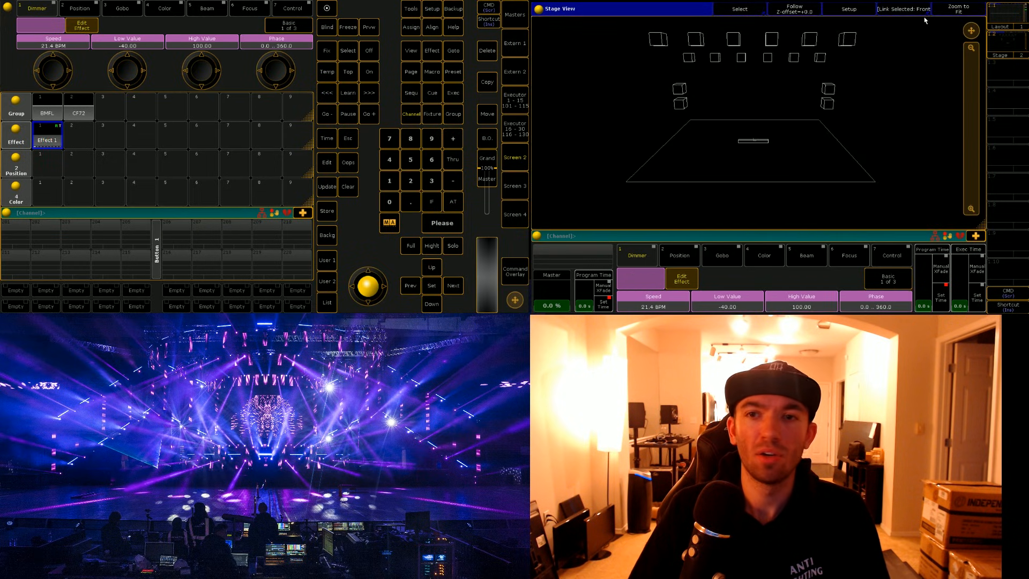
click(1011, 22)
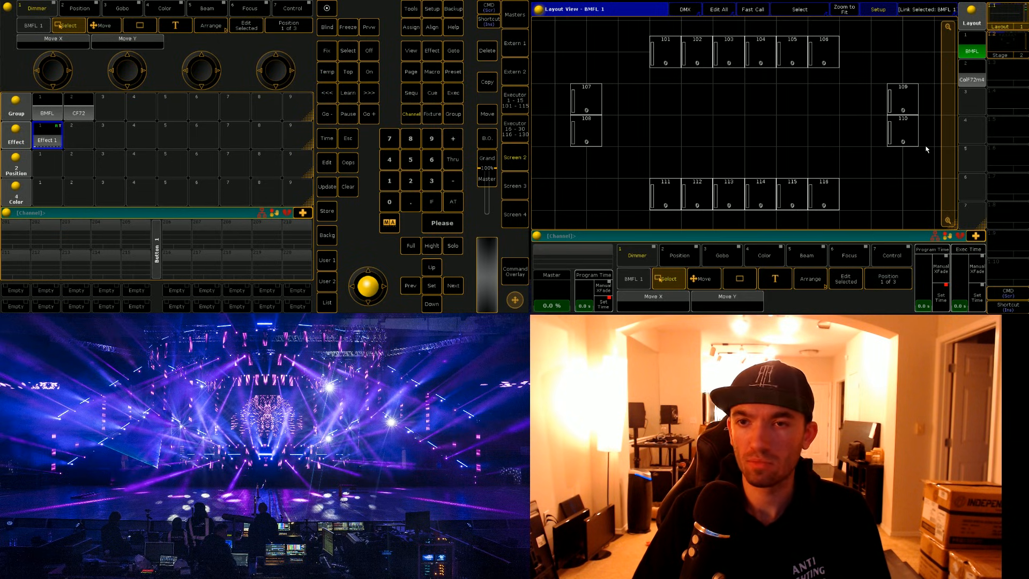
click(888, 11)
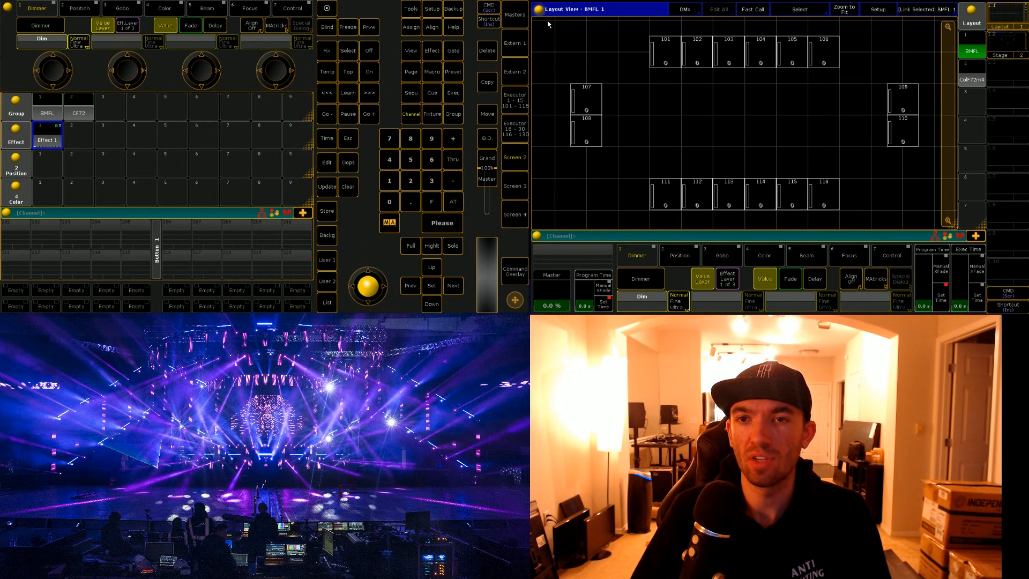
Step: Test Effect 1 on all the fixtures in the BMFL layout, then clear the programmer
drag(547, 23, 951, 228)
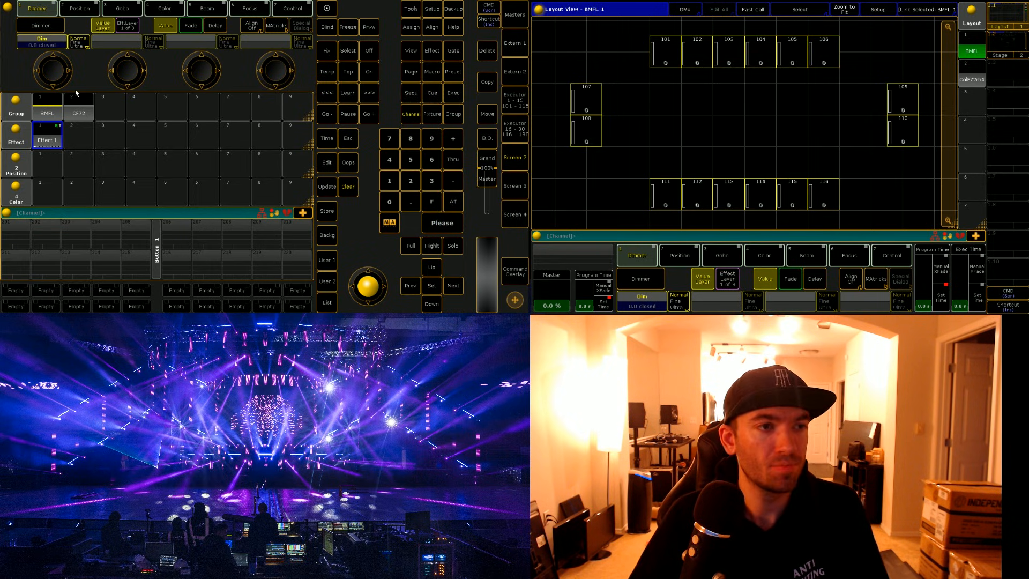
click(48, 141)
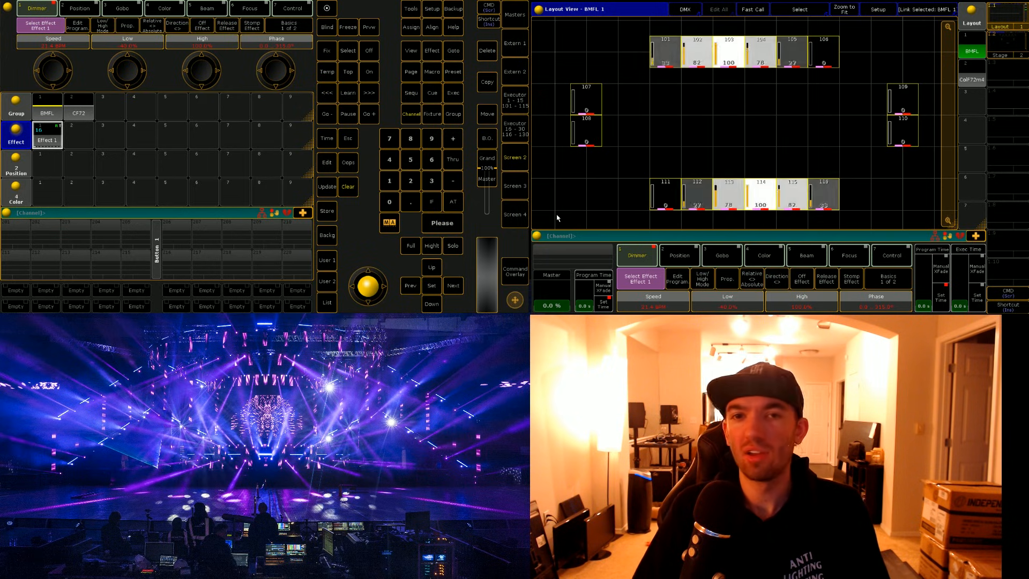
click(351, 190)
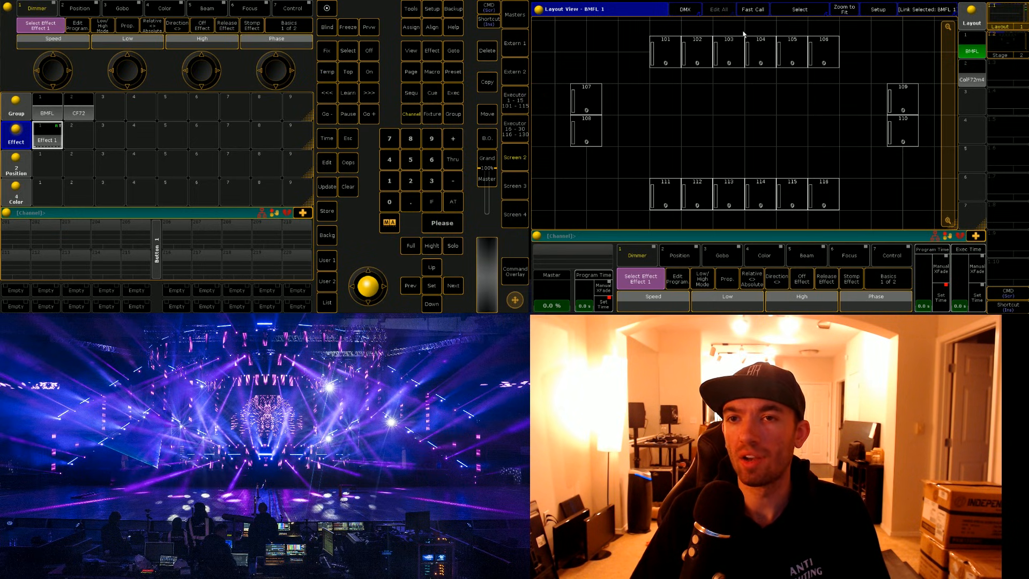
Step: Select the layout fixtures counterclockwise: 103 to 101, 107 and 108, 111 to 116, 110 and 109, and 106 to 104
drag(743, 33, 641, 60)
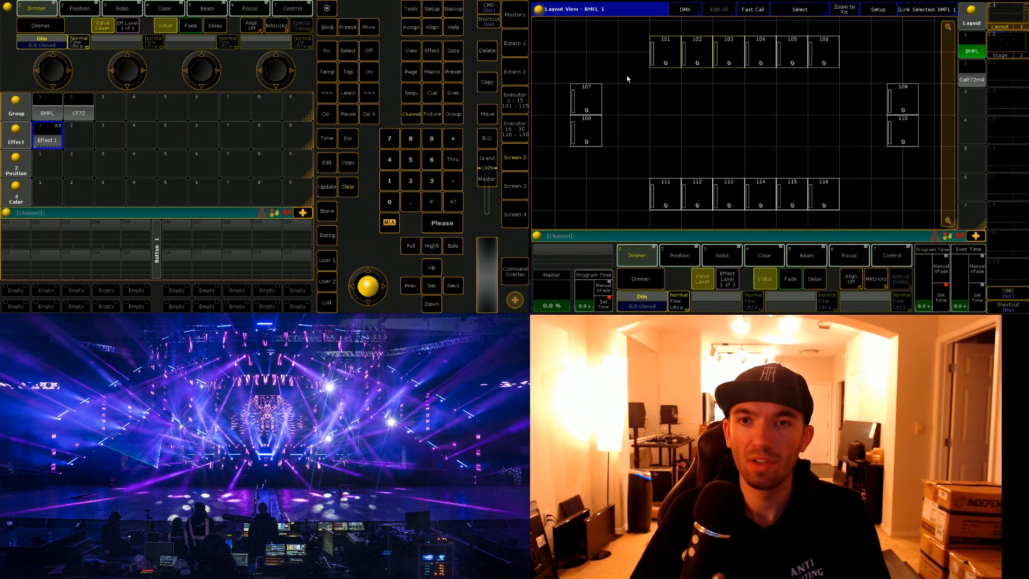
mouse_move(572, 64)
mouse_down()
mouse_move(610, 161)
mouse_move(879, 210)
mouse_up()
drag(925, 160, 880, 72)
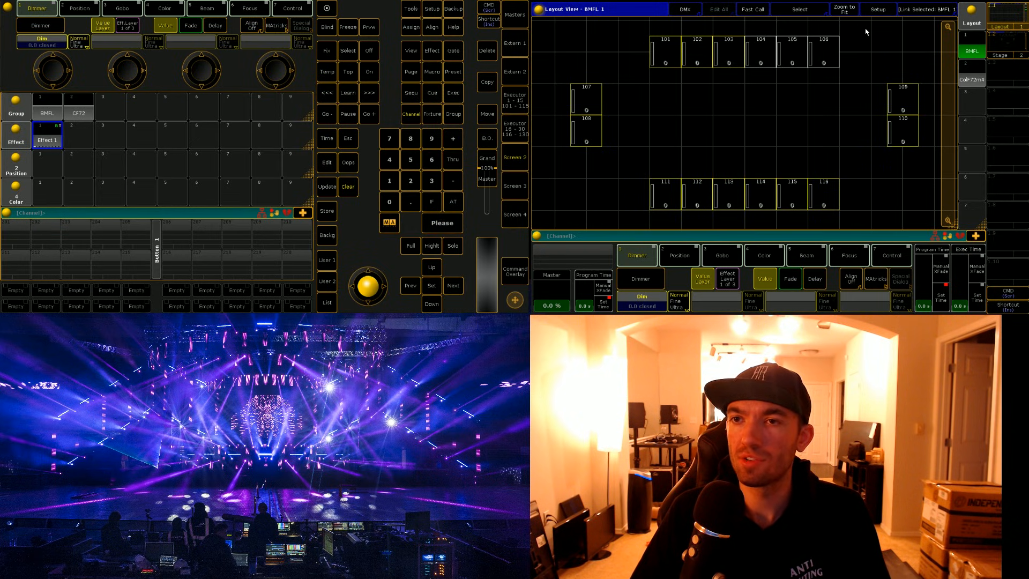
drag(865, 27, 753, 95)
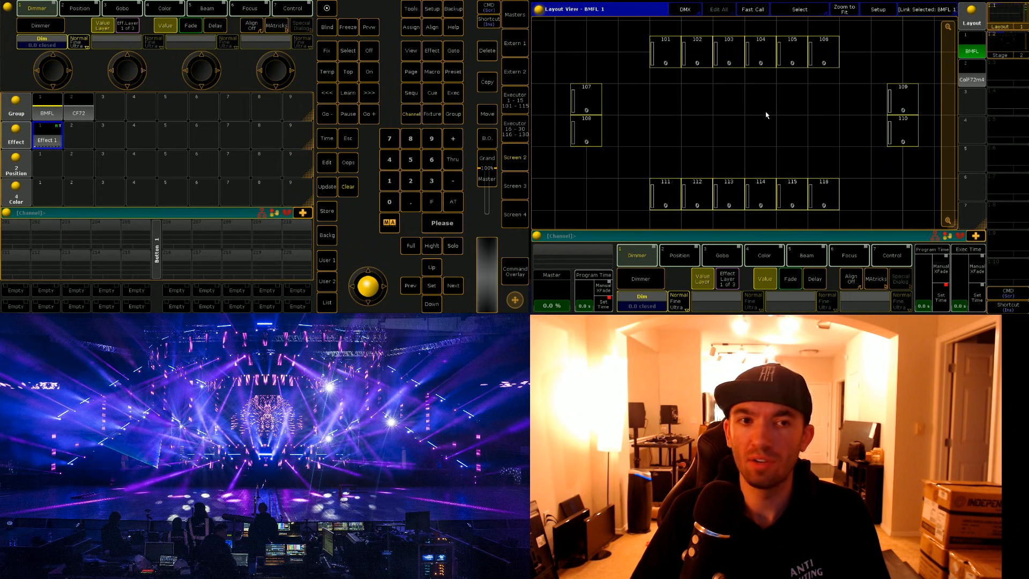
Step: Store the ordered fixture selection as group 4 and name it BMFL SYM
click(976, 236)
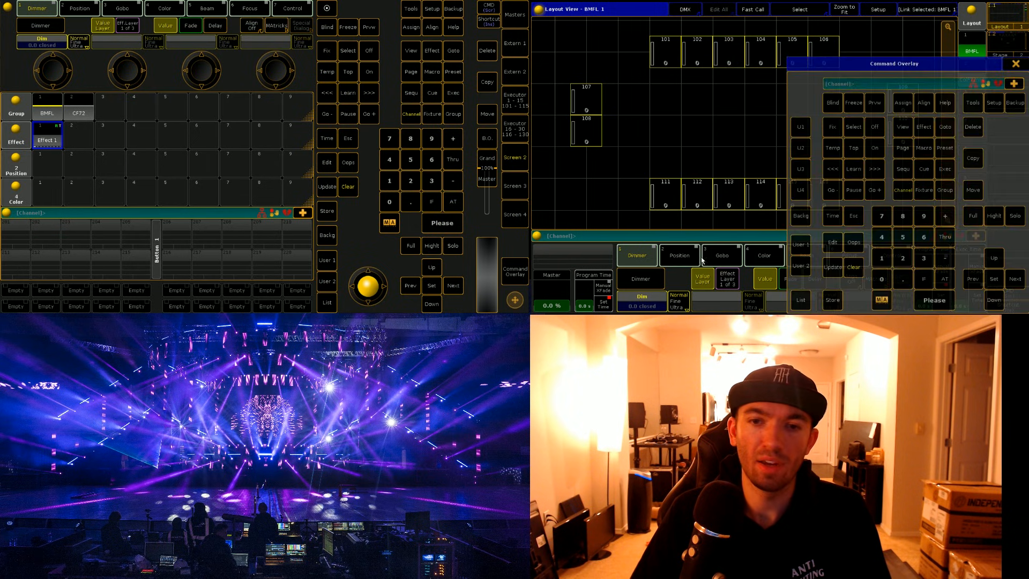
click(832, 300)
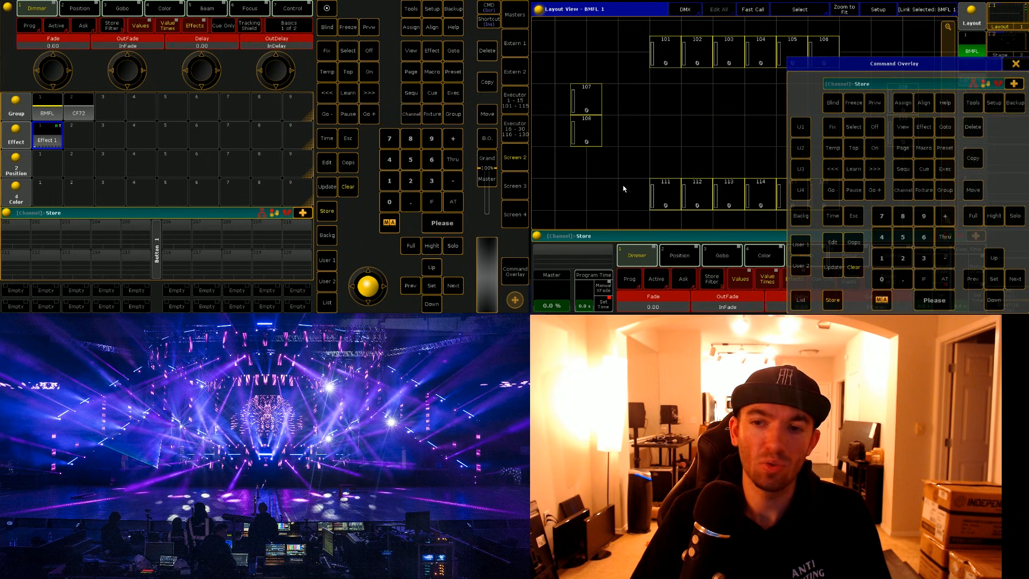
click(140, 113)
text(B)
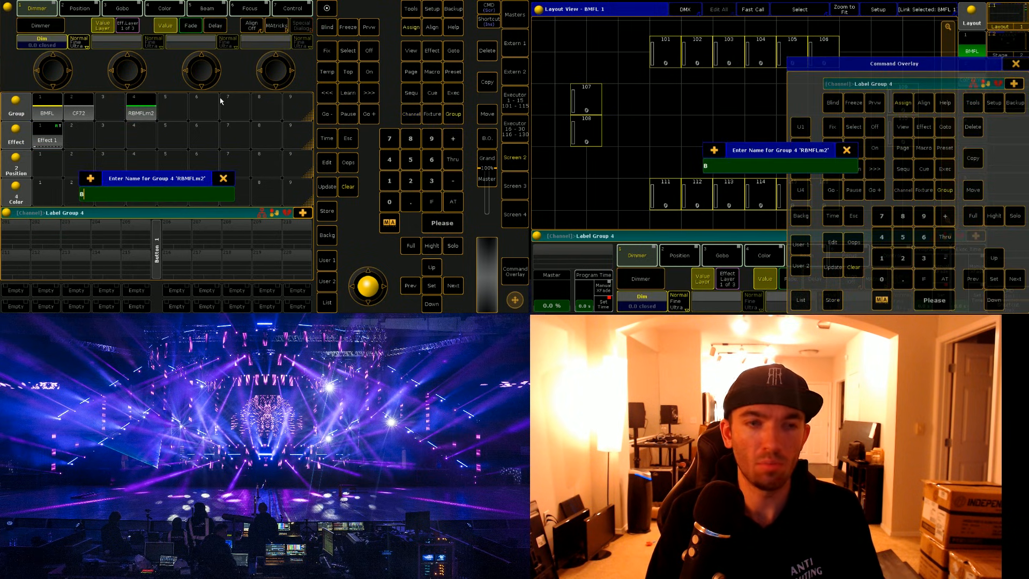
text(MFL SYM)
key(Return)
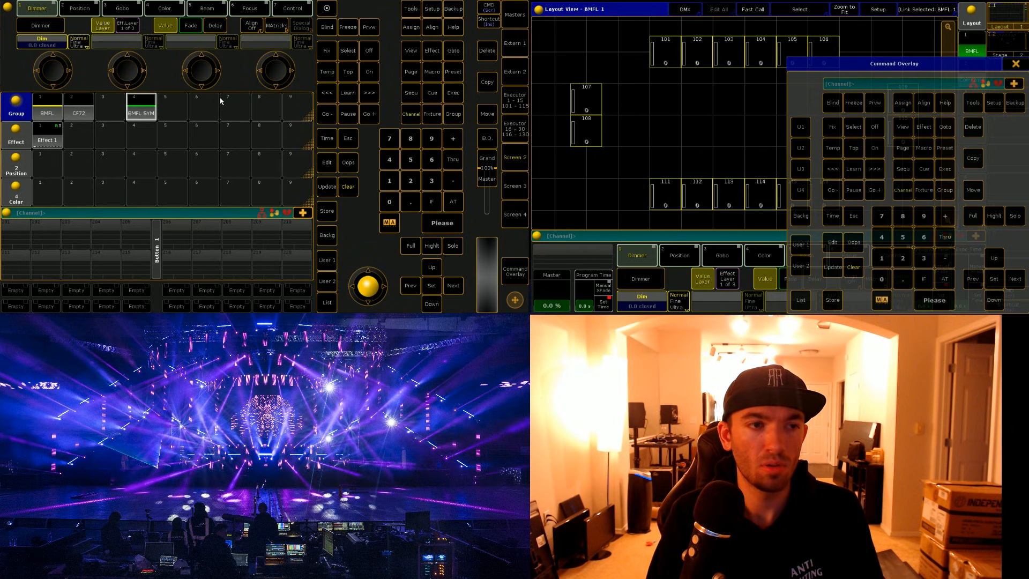
Step: Run Effect 1 on the selected fixtures and raise the Speed 1 master to about 170 BPM
click(49, 140)
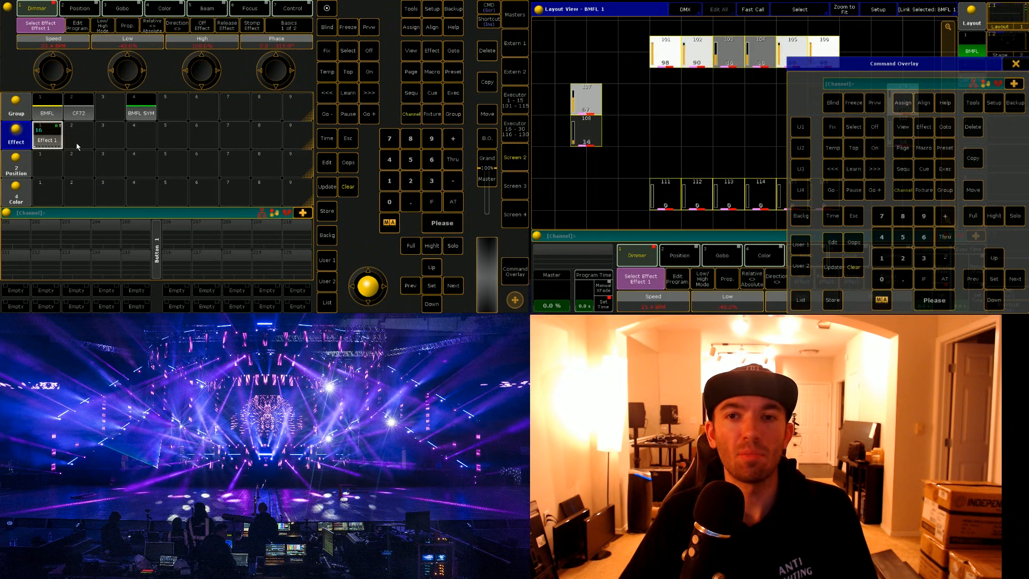
click(1014, 65)
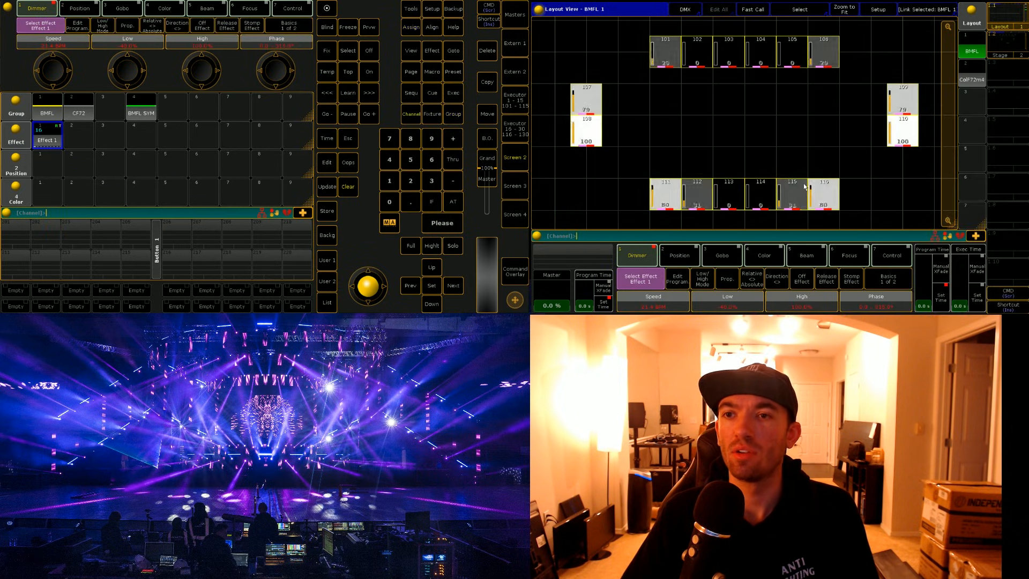
click(515, 100)
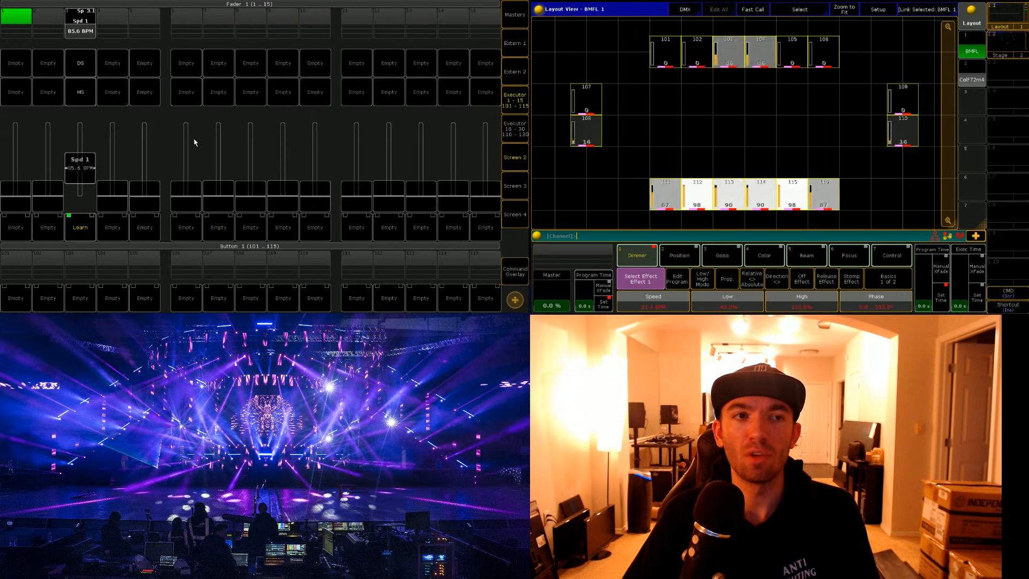
drag(80, 168, 86, 123)
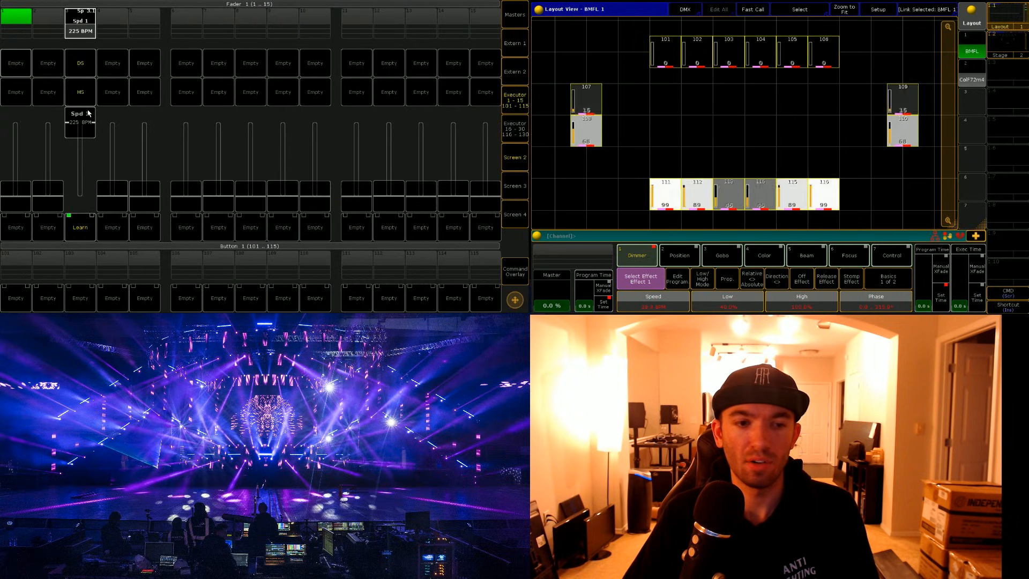
drag(89, 113, 89, 131)
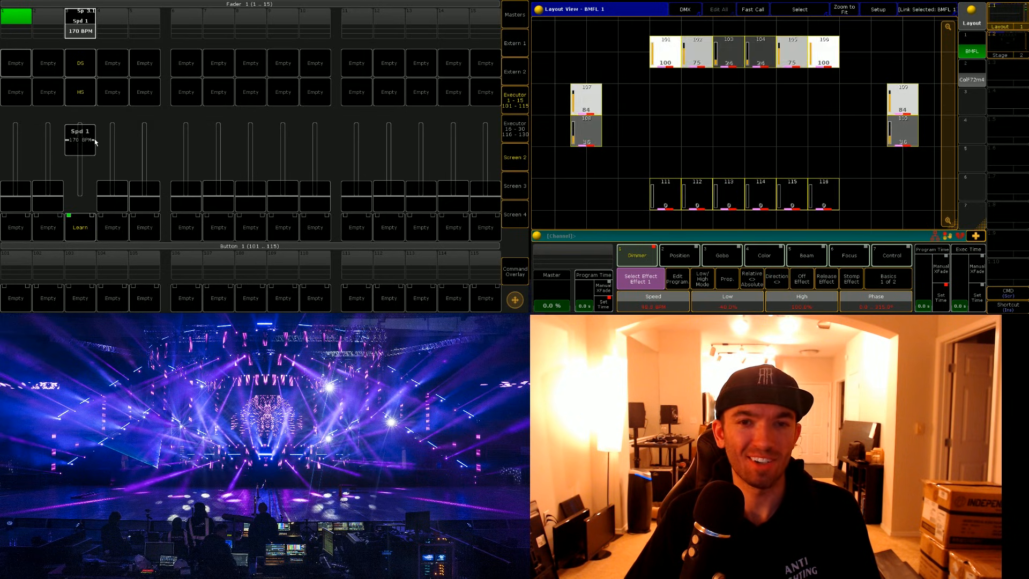
click(515, 101)
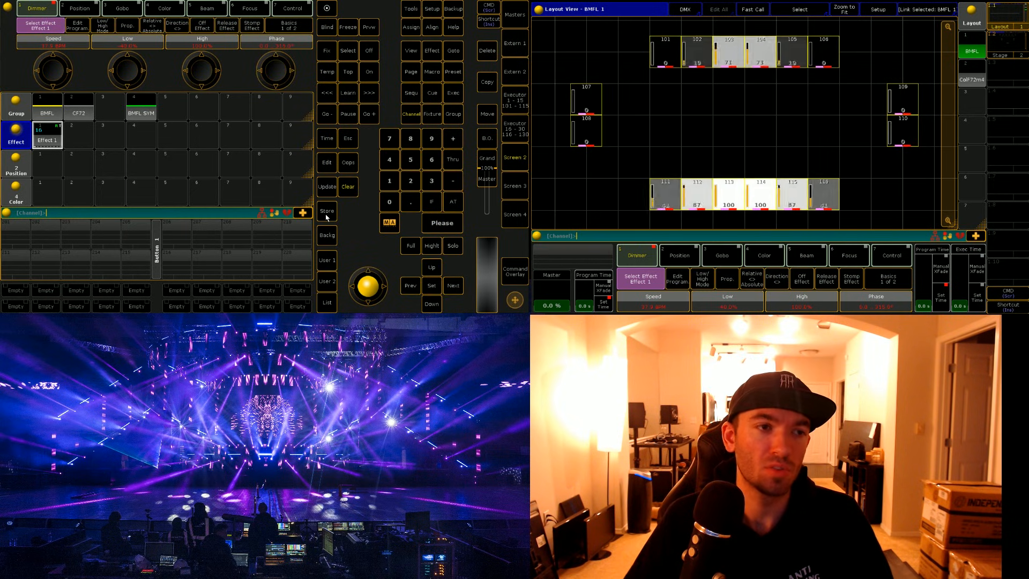
Step: Store the running effect as Effect 2 in the effect pool and clear the programmer
click(327, 215)
click(80, 142)
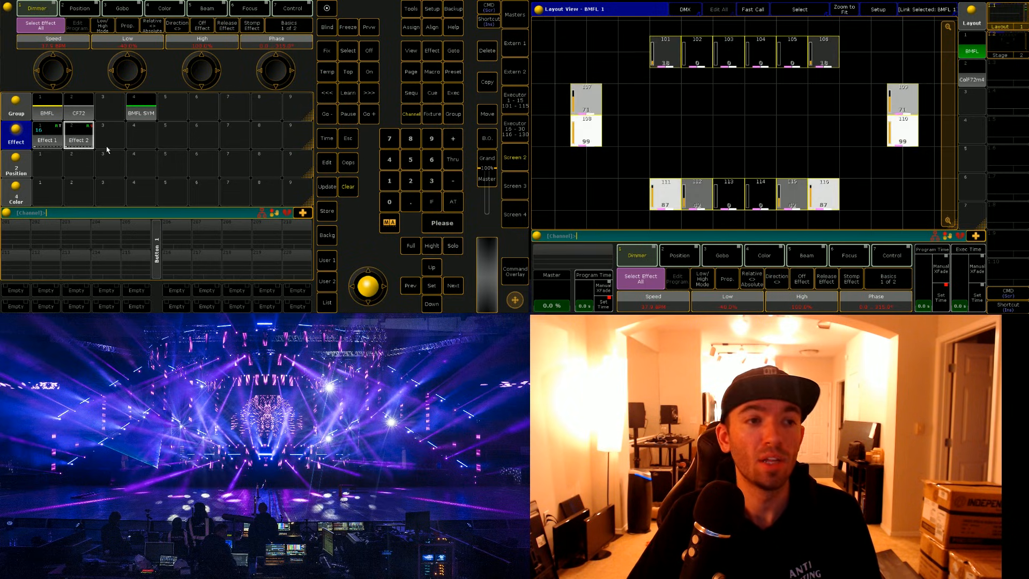
click(355, 190)
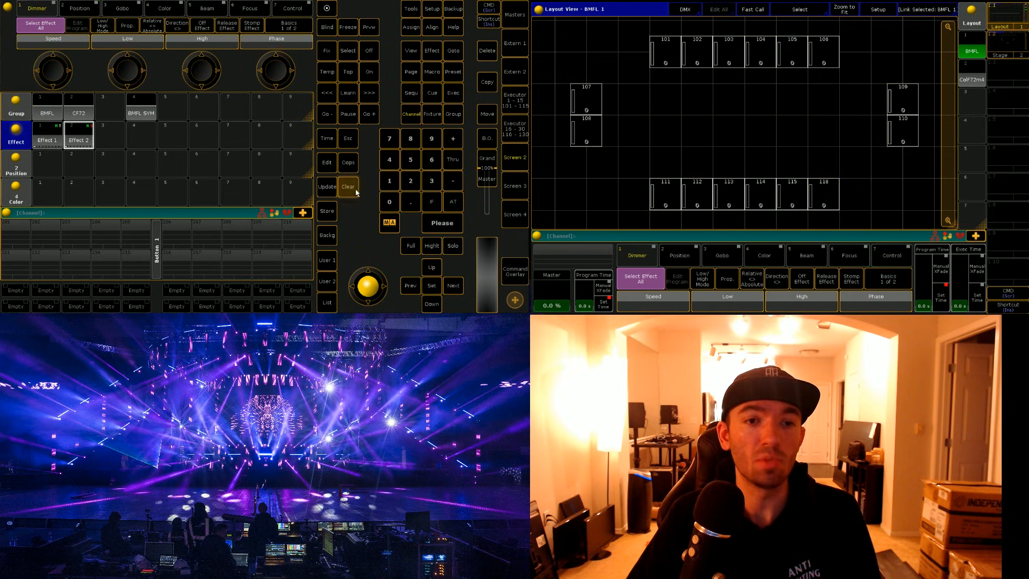
Step: Recall Effect 2, label it BMFL SYM SINE and clear the programmer
click(89, 142)
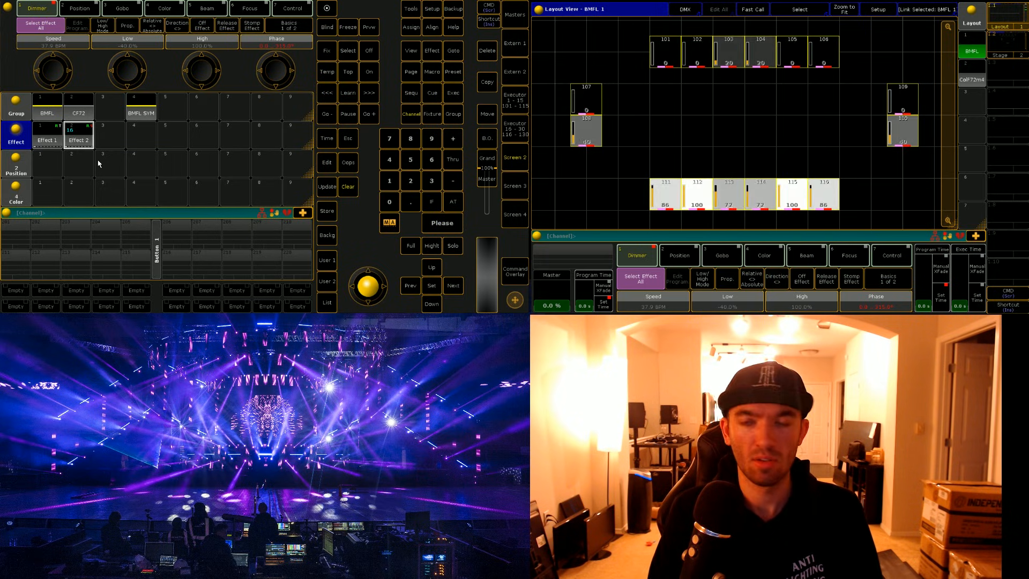
text(BMFL SY)
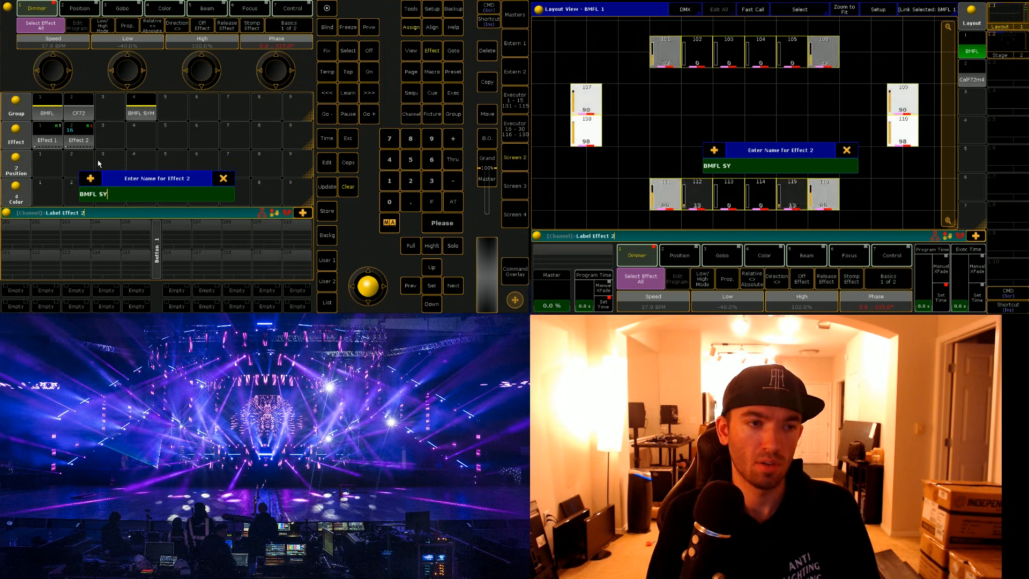
text(M SINE)
key(Return)
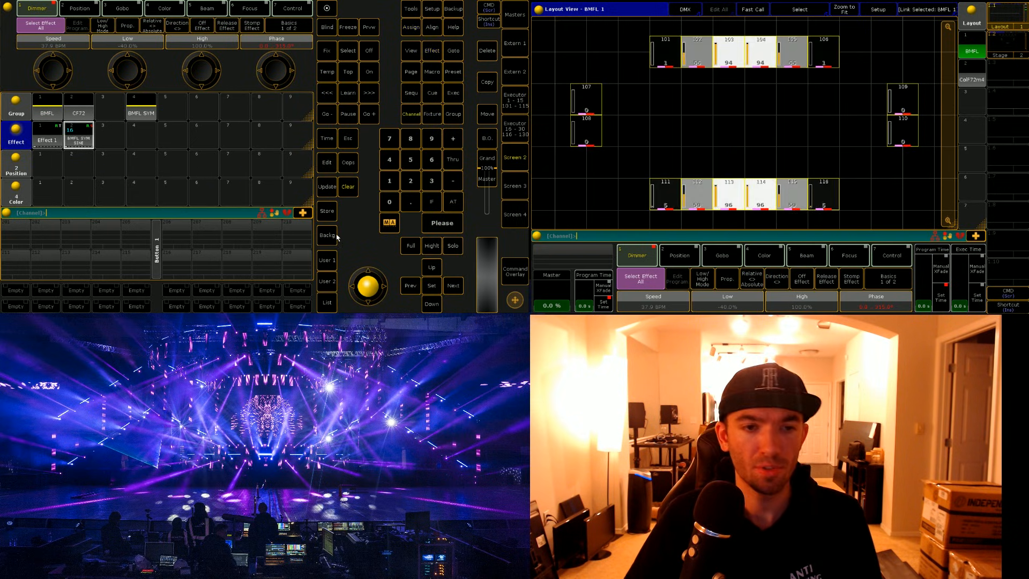
click(352, 198)
click(352, 197)
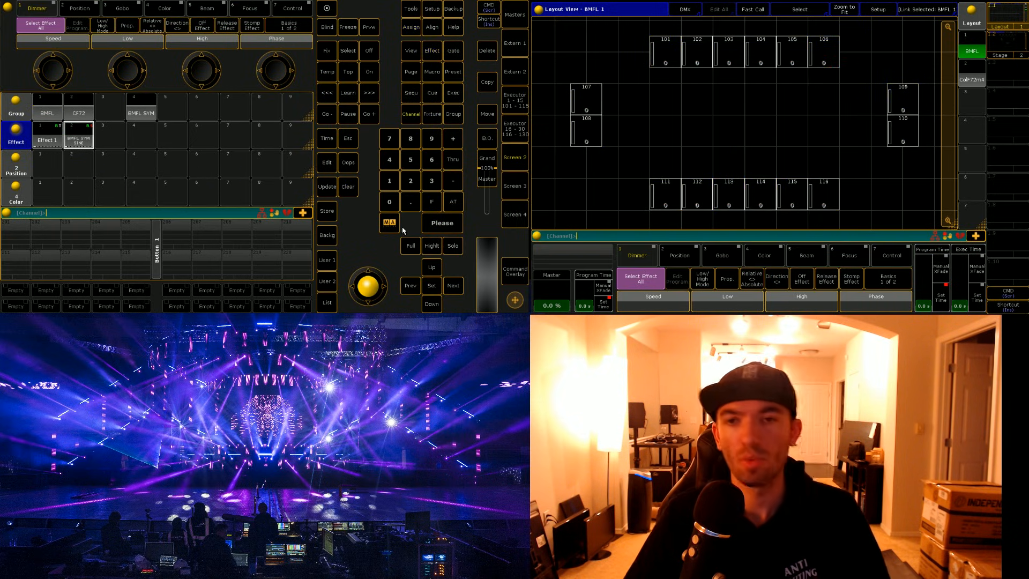
Step: Run the BMFL SYM SINE effect, store it as a cue on the first button executor and clear the programmer
click(88, 140)
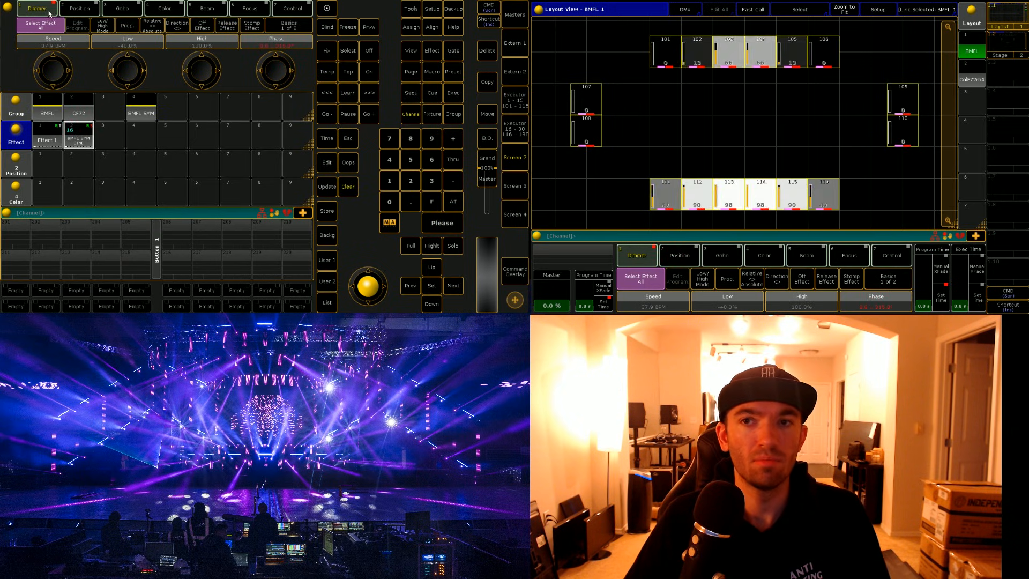
click(328, 212)
click(19, 231)
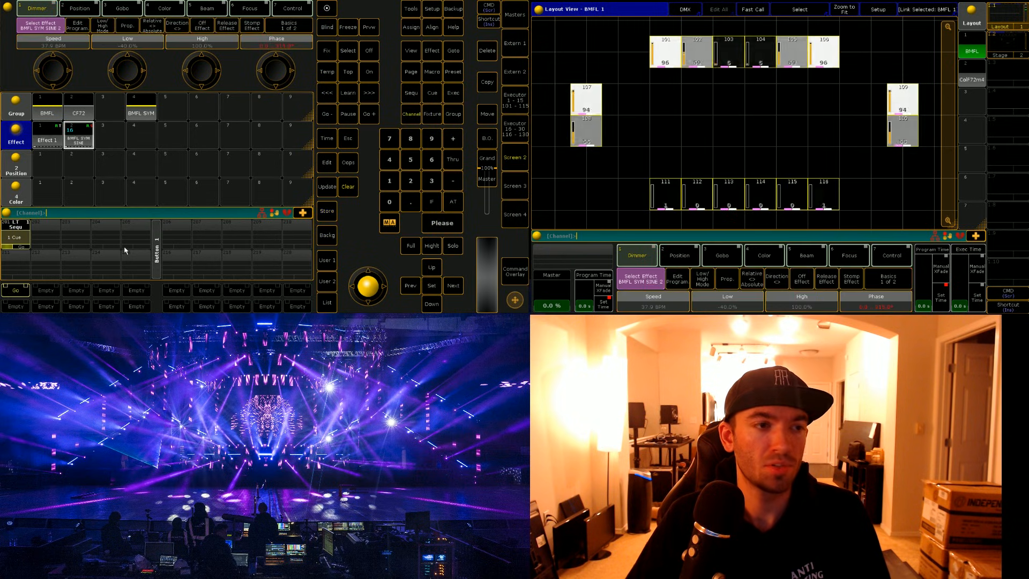
click(348, 194)
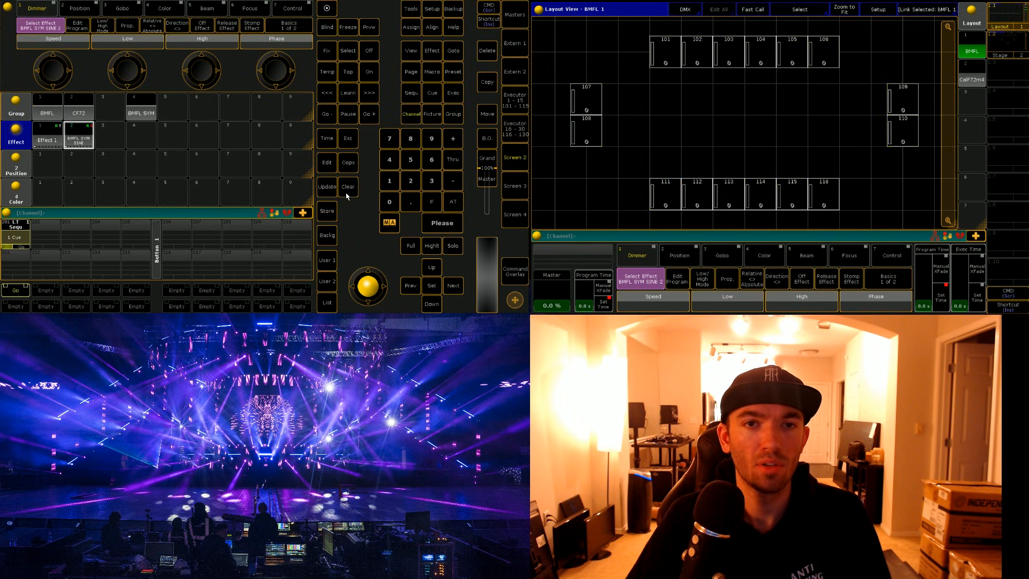
Step: Assign the Toggle function to the executor holding the stored effect cue and start its playback
click(412, 27)
click(332, 74)
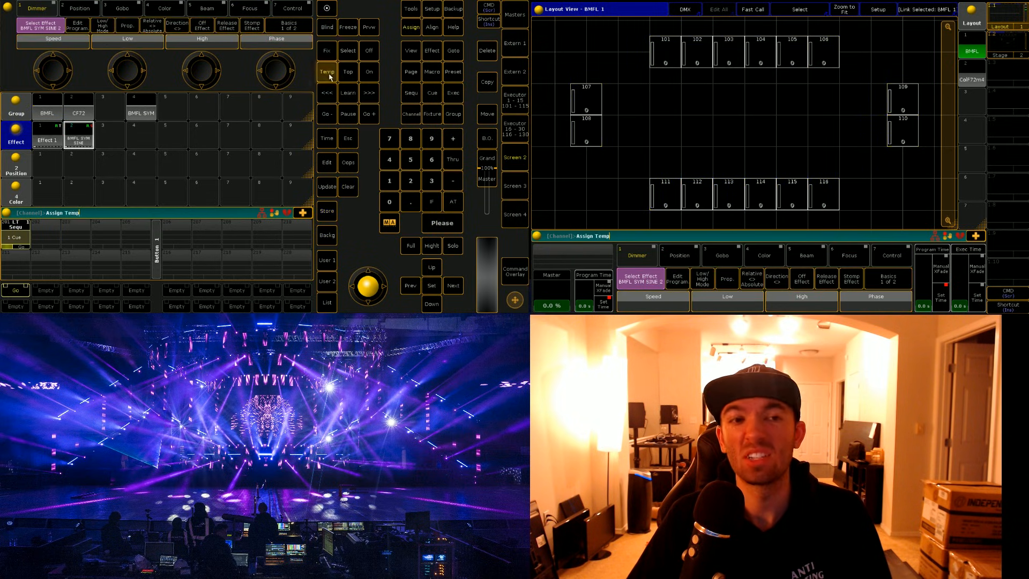
click(332, 74)
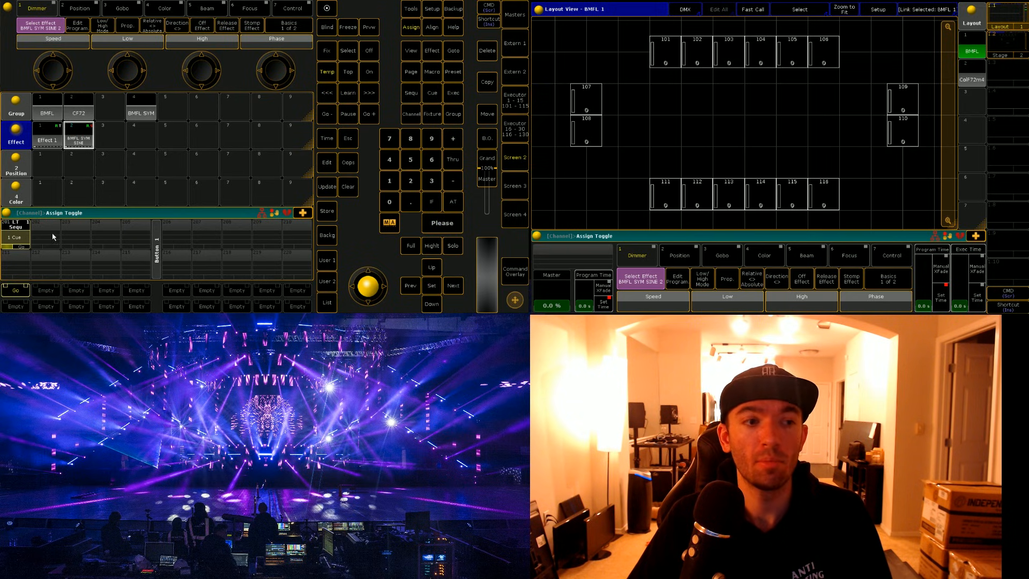
click(24, 234)
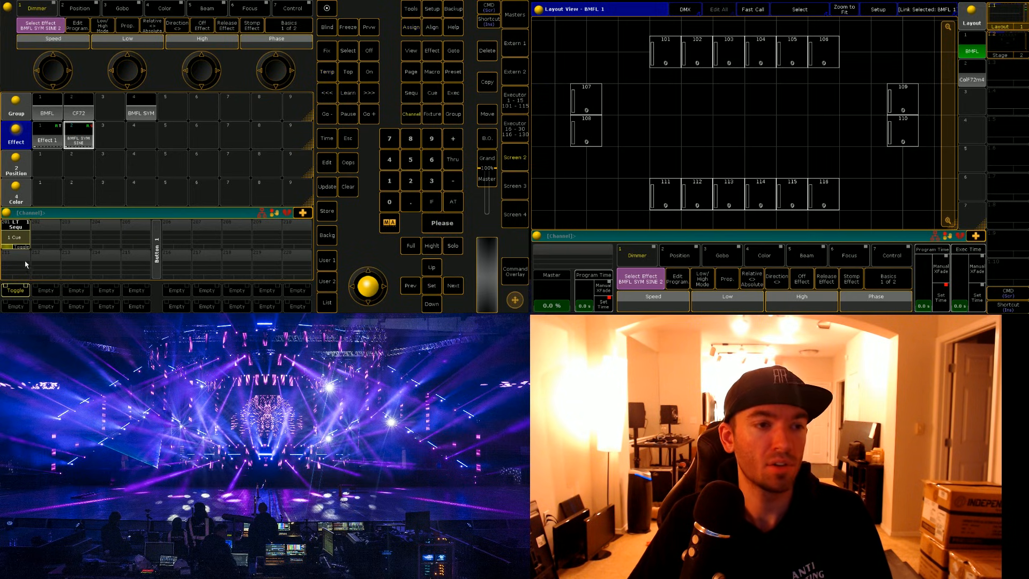
click(19, 292)
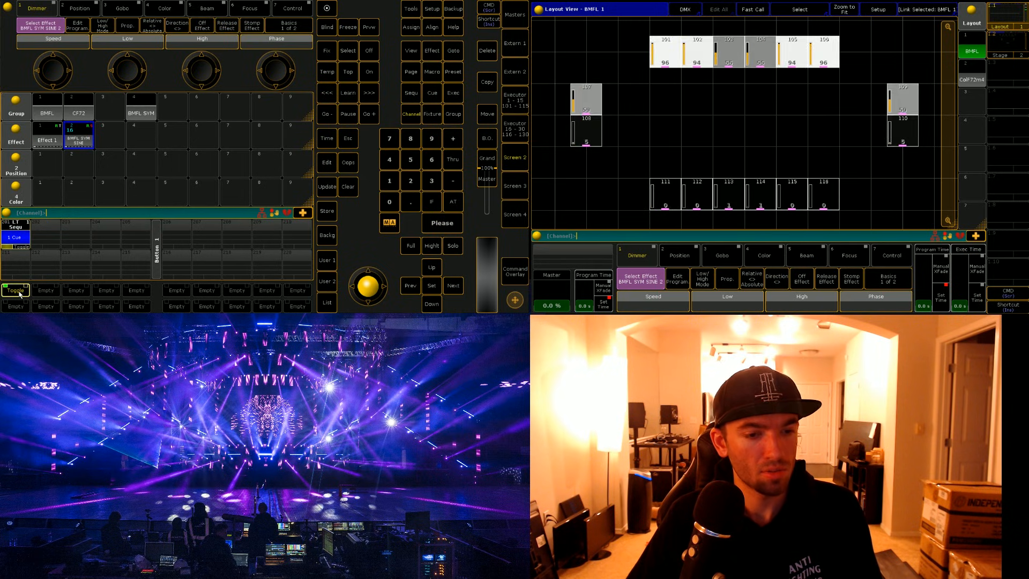
Step: Stop the BMFL SYM SINE executor playback and display the ColF72m4 layout
click(19, 294)
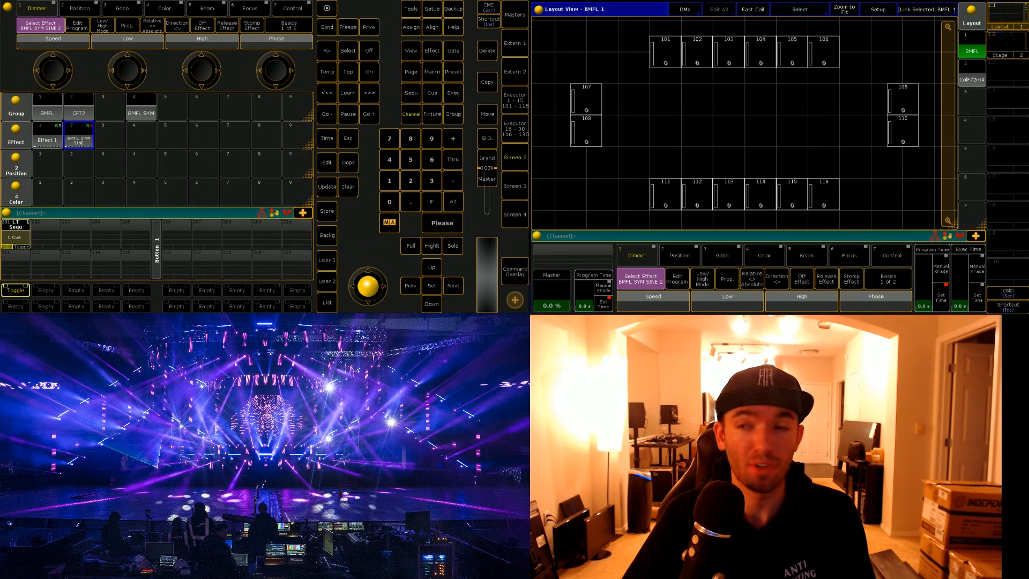
click(971, 77)
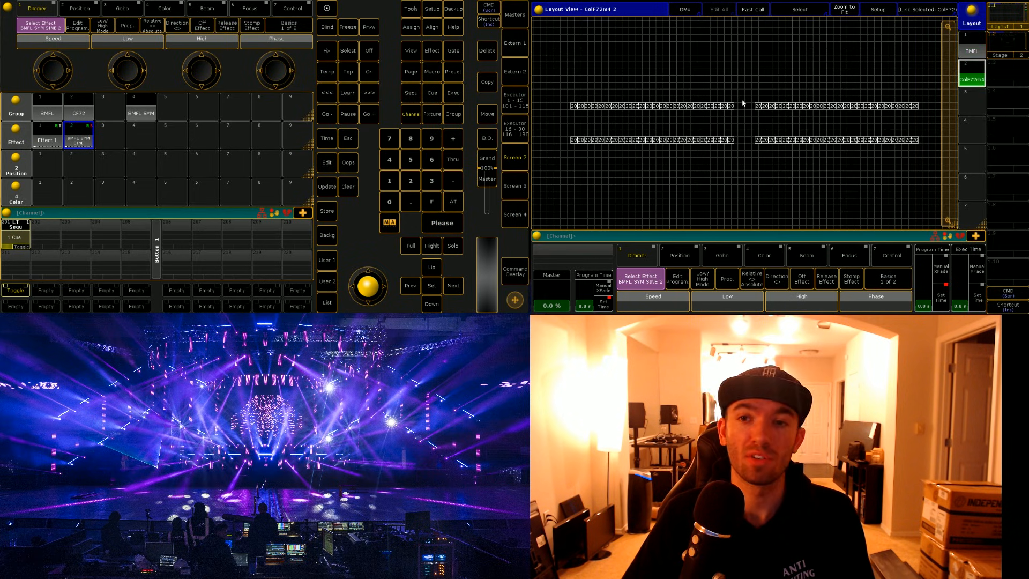
click(965, 47)
click(974, 71)
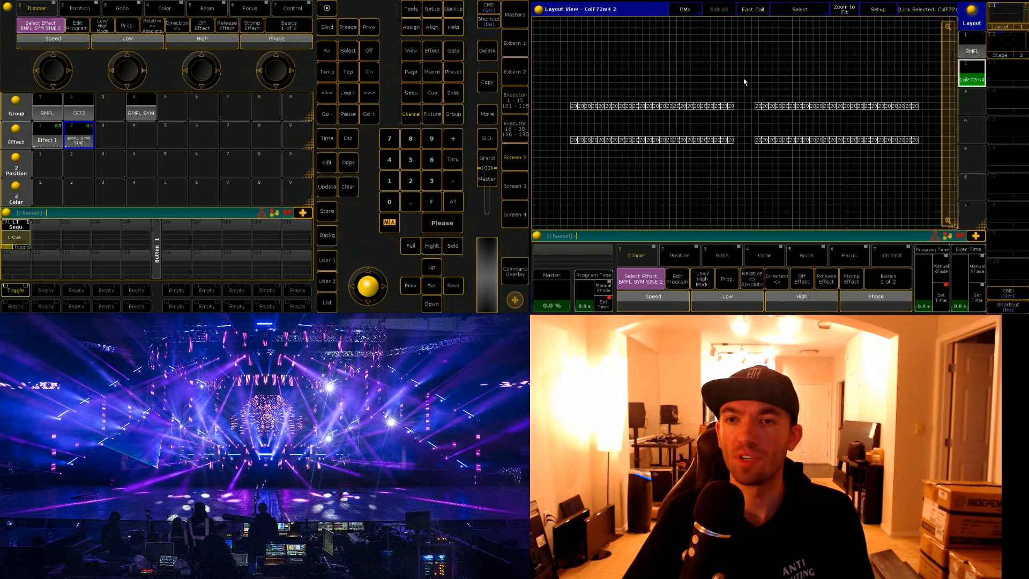
Step: Select the ColF72m4 fixture rows in symmetrical order and store them as Group 5 labelled CF SYM
drag(744, 81, 565, 123)
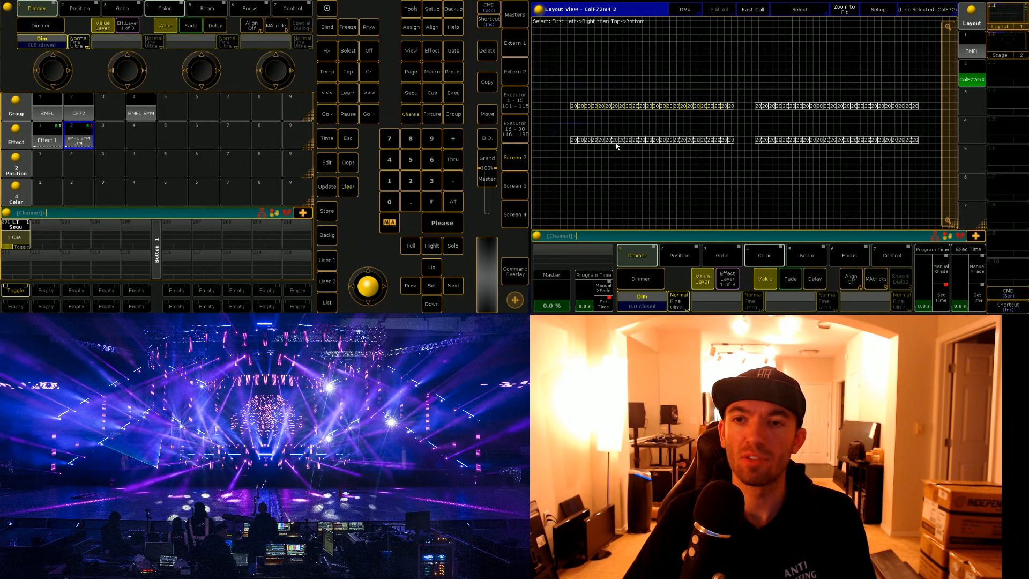
drag(929, 164, 930, 163)
drag(933, 100, 748, 123)
click(330, 208)
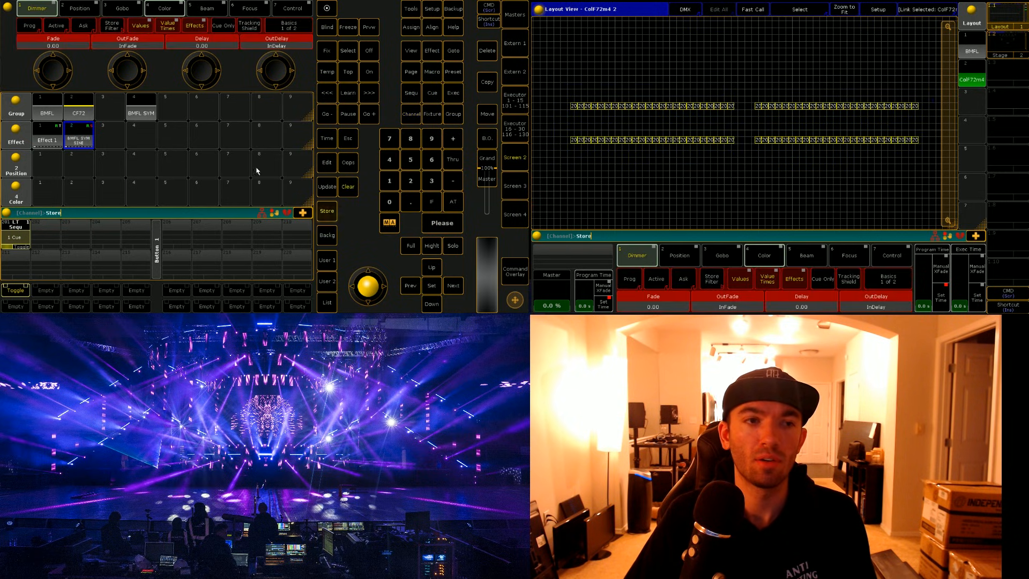
click(170, 113)
text(CF SYM)
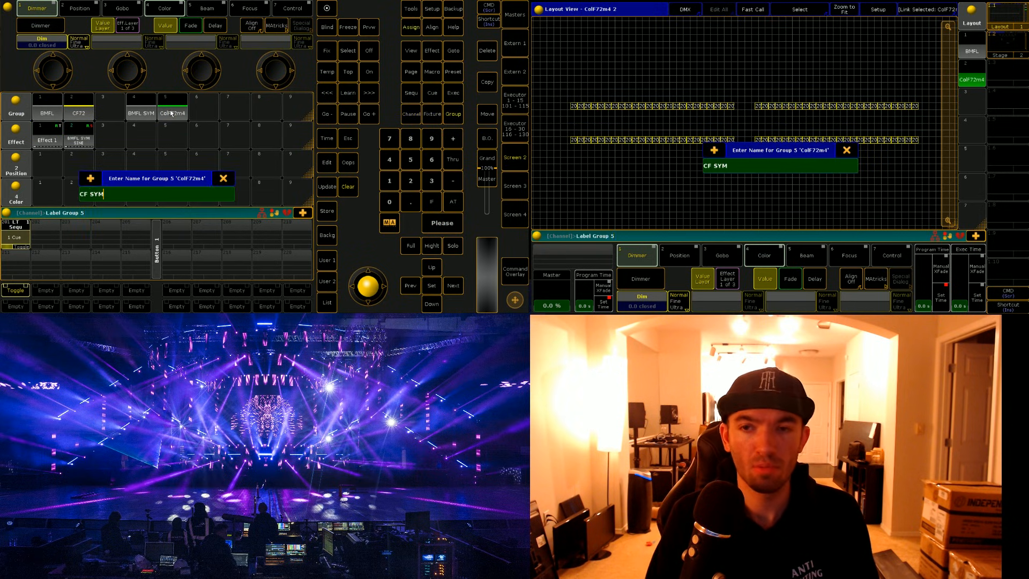
key(Return)
Step: Apply Effect 1 to the selected ColF72m4 fixtures and store the result as Effect 3 labelled CF 72 SYM SINE
click(47, 144)
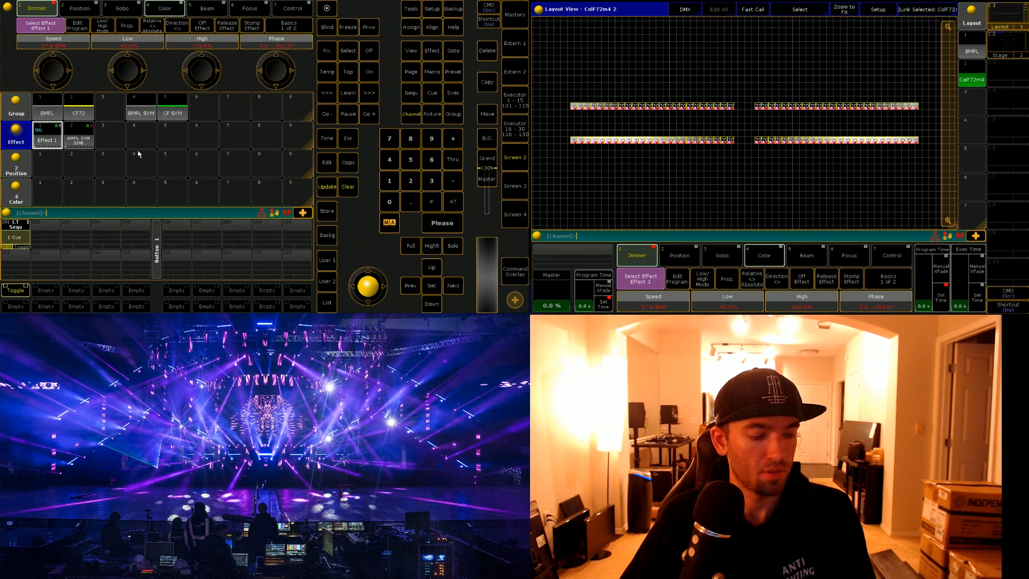
click(326, 211)
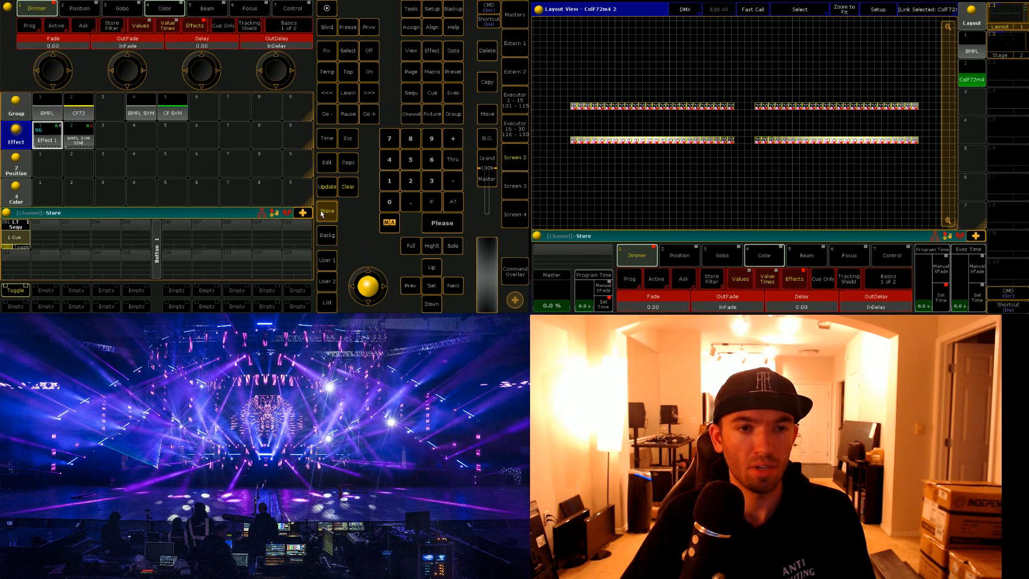
click(107, 138)
text(CF )
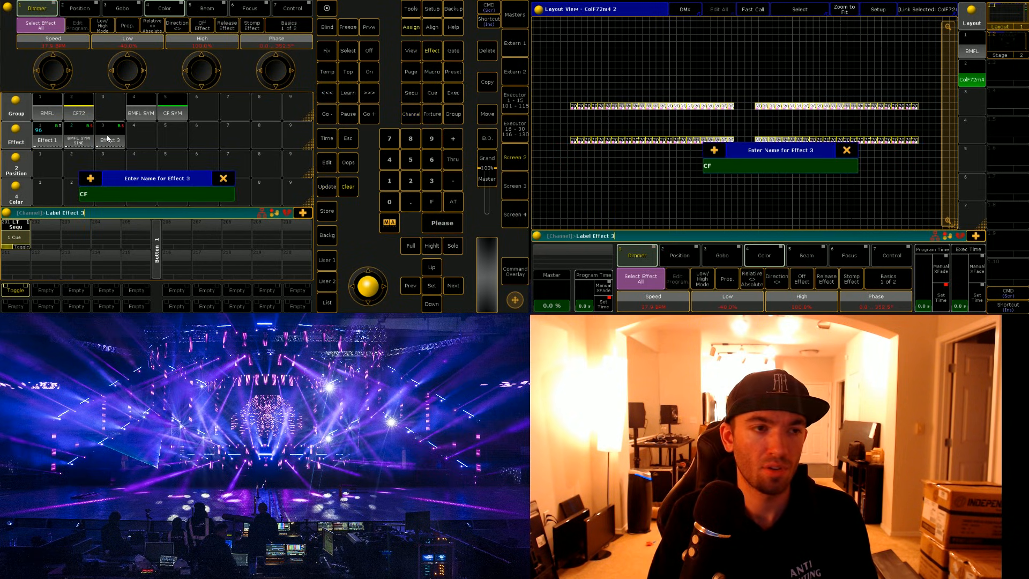
text(72 SYM SINE)
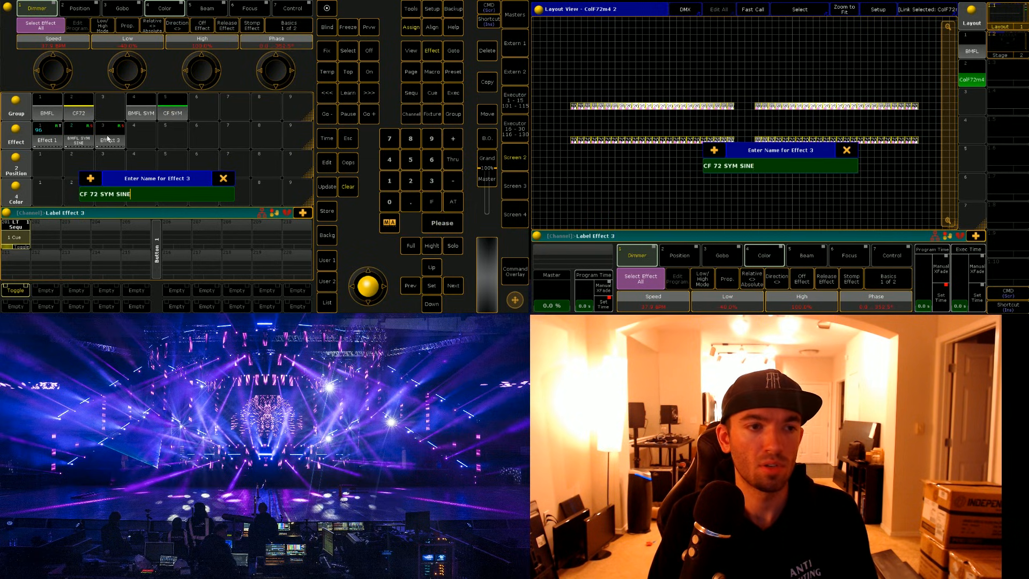
key(Return)
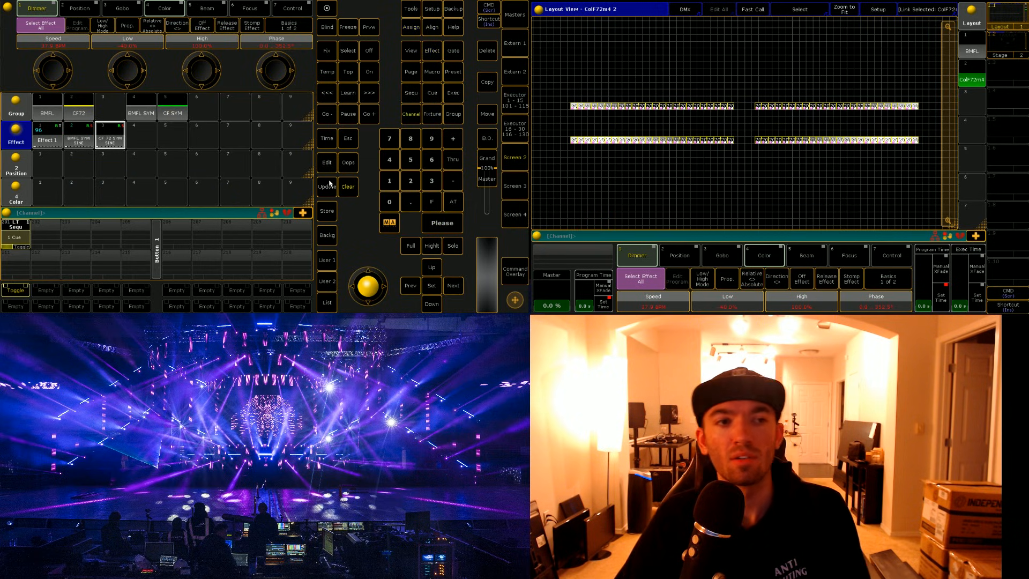
Step: Clear the programmer, recall the CF 72 SYM SINE effect and store it as a cue on the second button executor
click(344, 190)
click(344, 189)
click(343, 190)
click(110, 137)
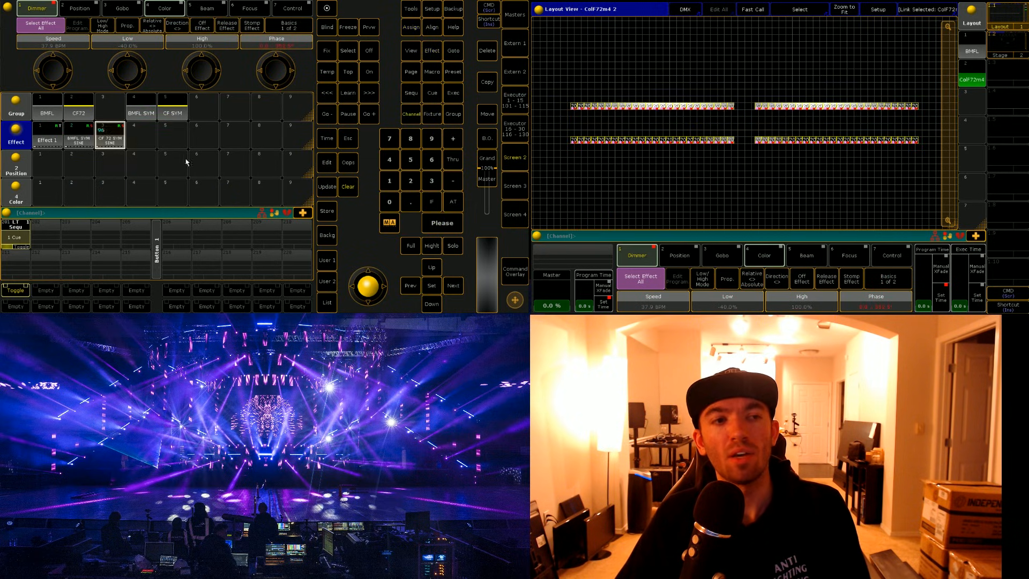
click(329, 213)
click(45, 236)
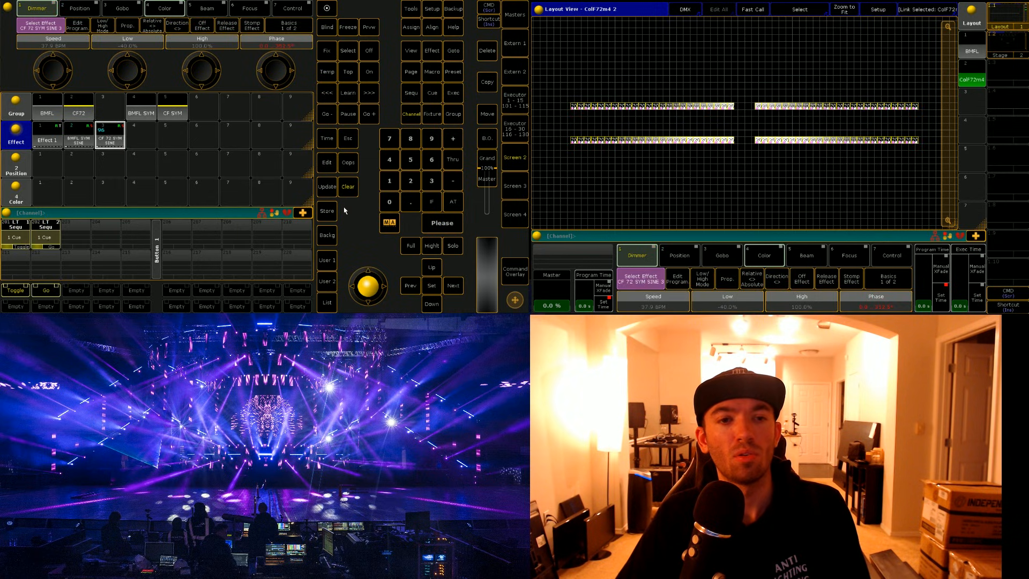
Step: Assign the Toggle function to the second button executor and start both stored effect playbacks
click(411, 27)
click(327, 71)
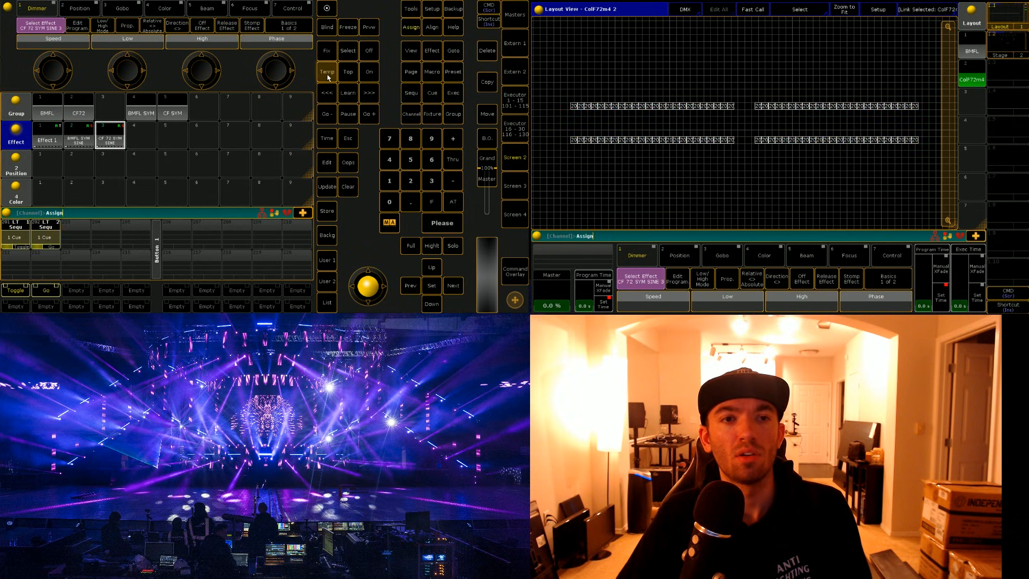
click(57, 292)
click(57, 292)
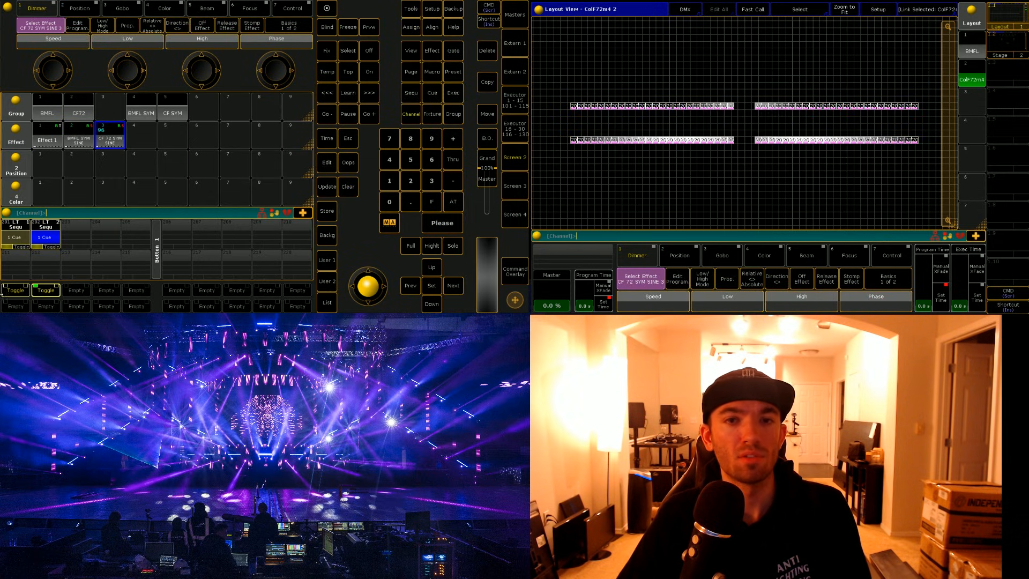
click(22, 291)
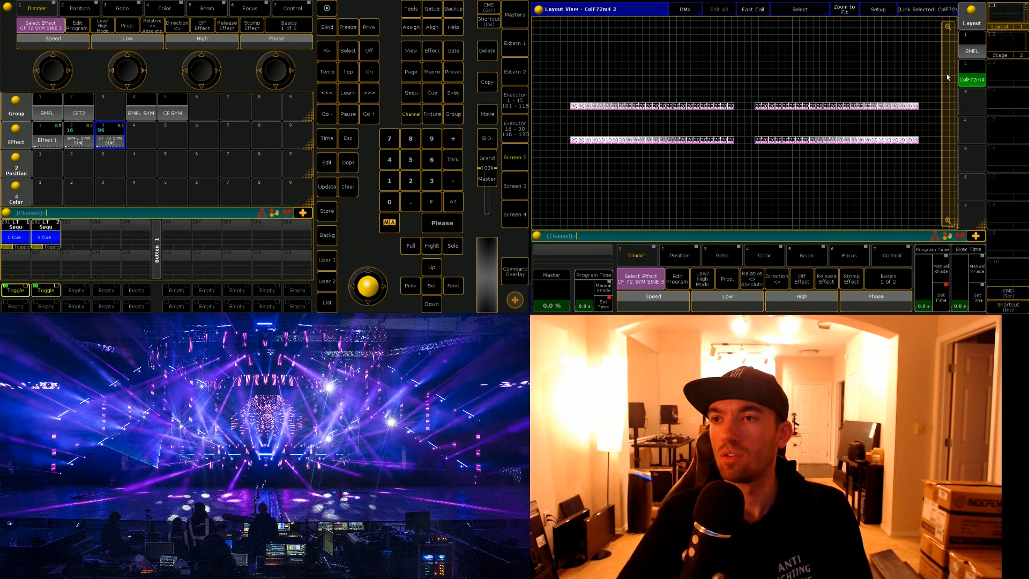
Step: Switch to the Stage view, select the CF72 group and set its colour to red with the colour picker
click(1005, 45)
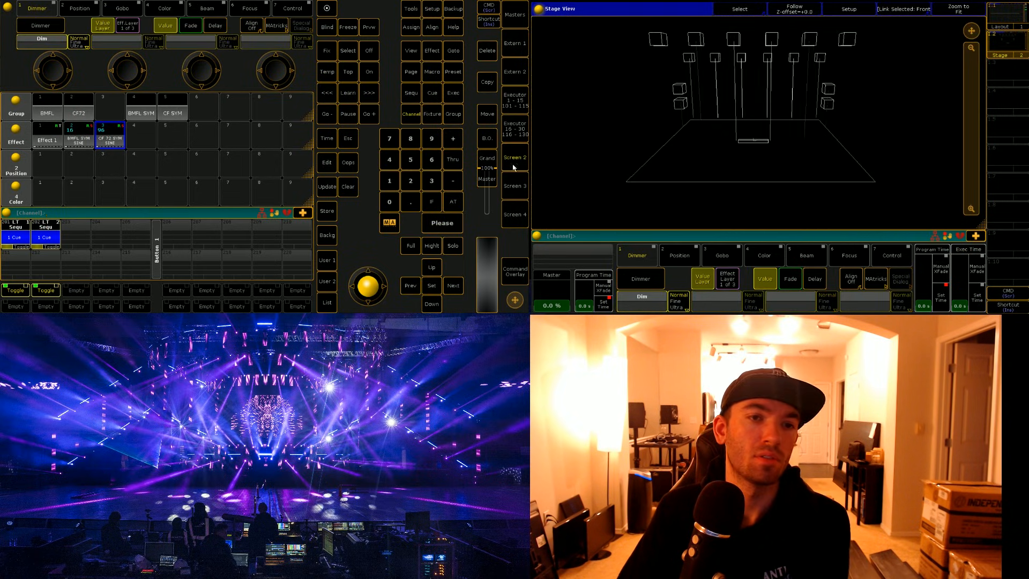
click(348, 194)
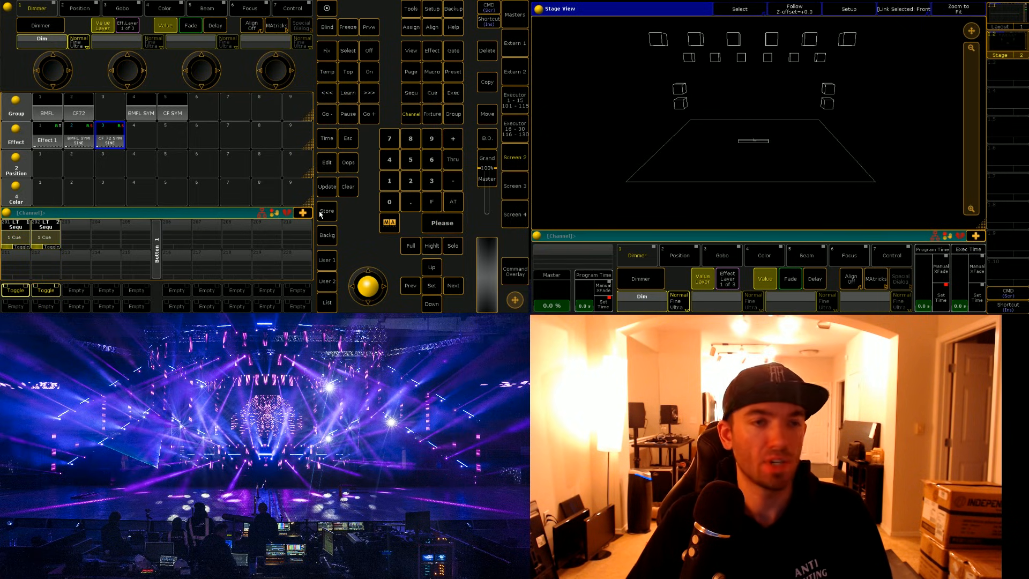
click(93, 116)
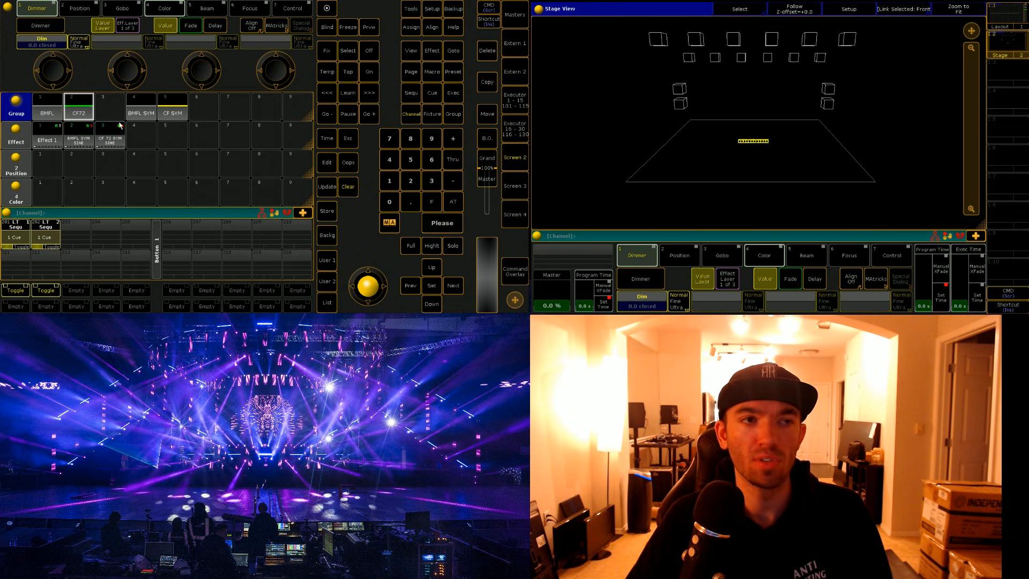
click(171, 12)
click(305, 24)
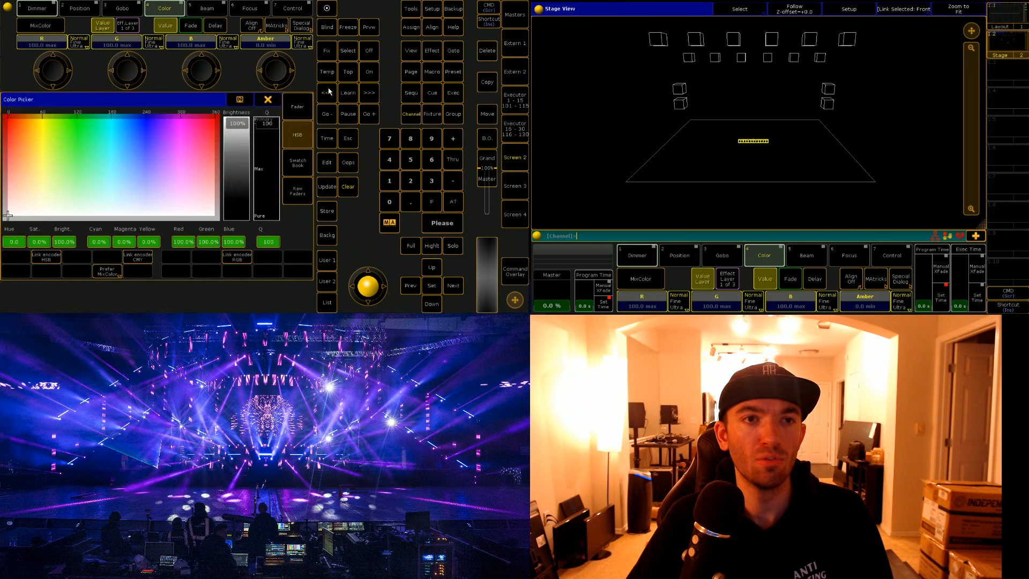
click(327, 211)
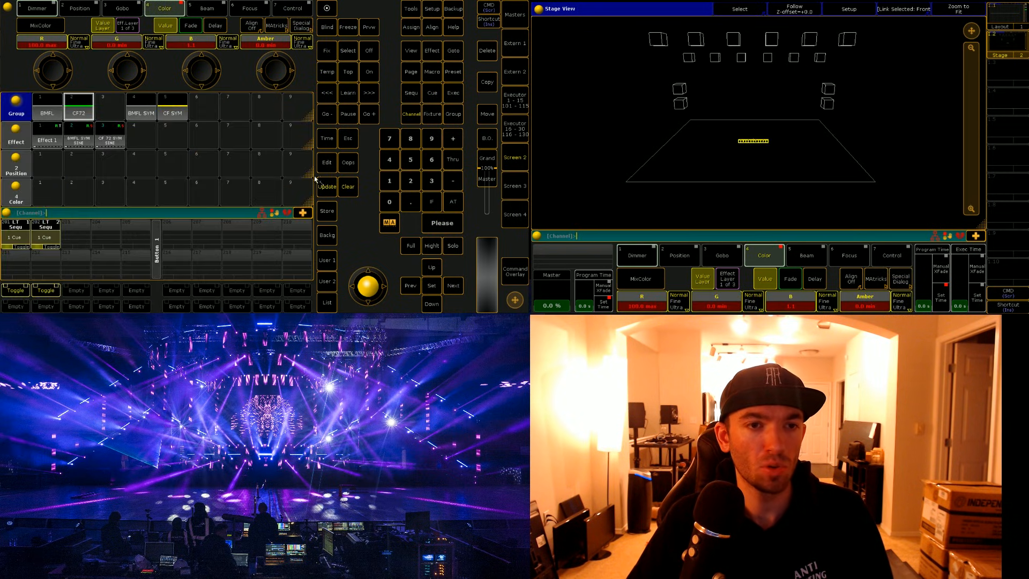
click(48, 164)
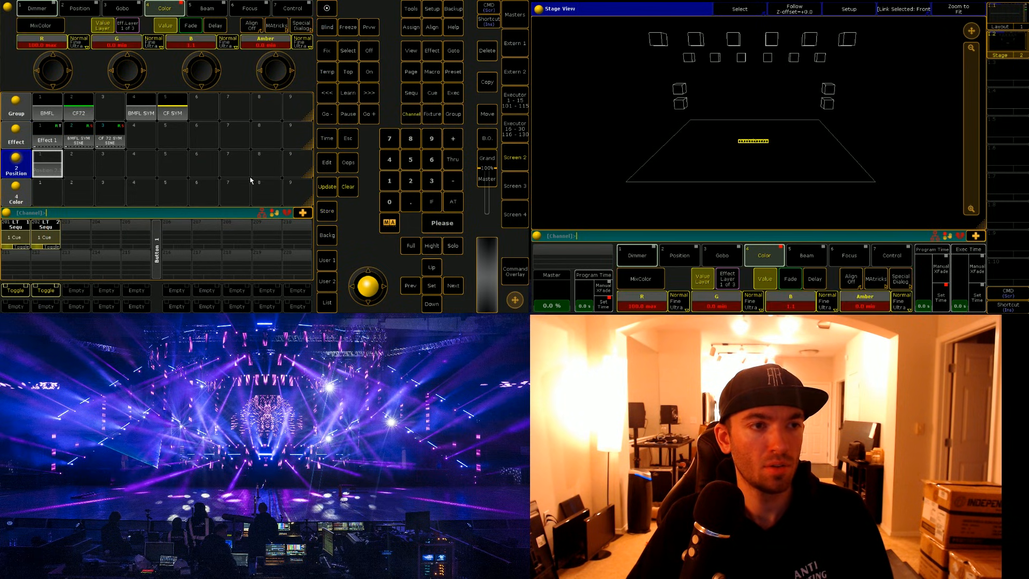
click(485, 51)
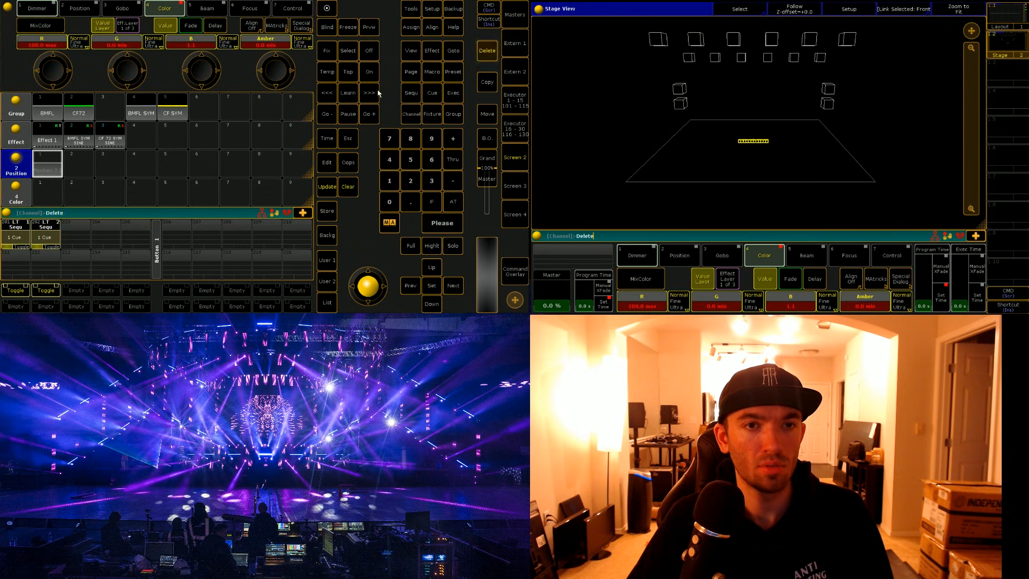
click(47, 164)
Step: Store the red colour as Color preset 1 and a picked blue as Color preset 2, and clear the programmer
click(326, 212)
click(51, 196)
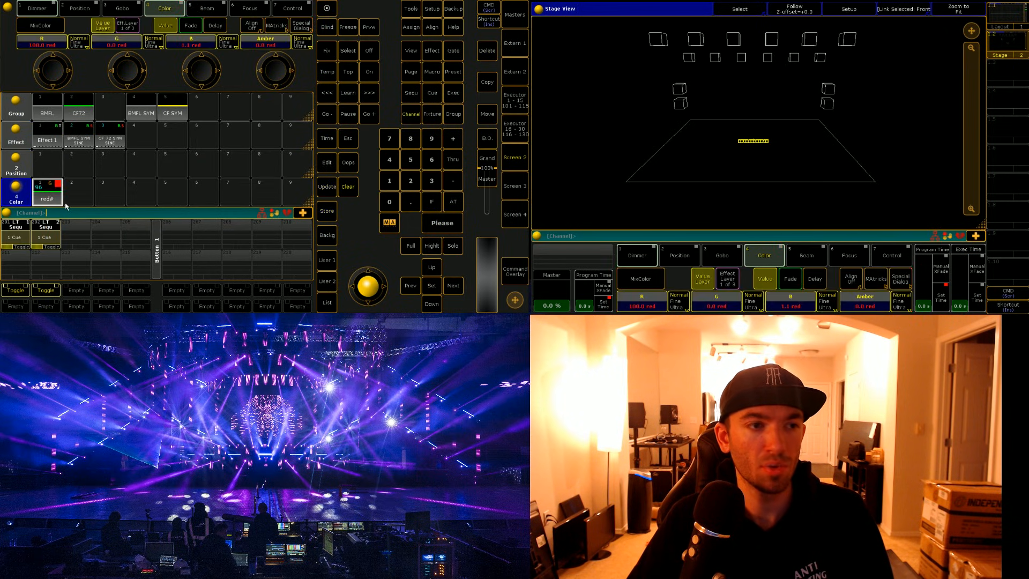
click(301, 25)
click(141, 119)
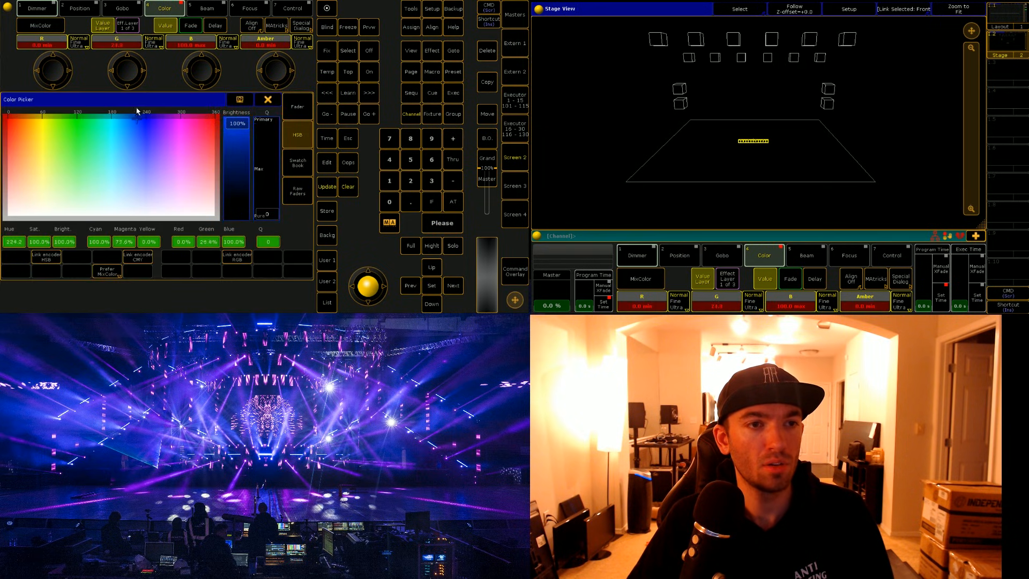
click(266, 102)
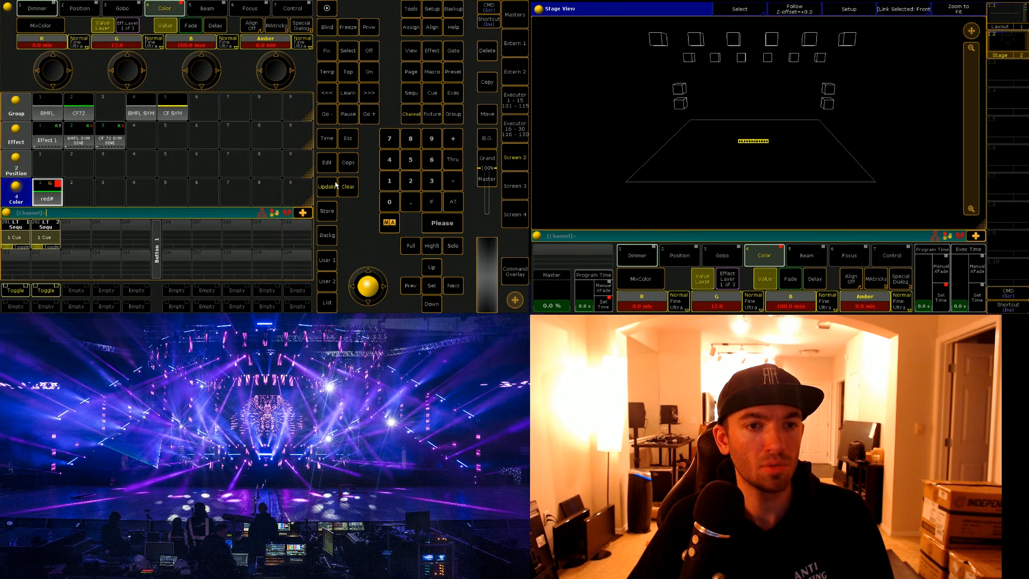
click(327, 210)
click(78, 193)
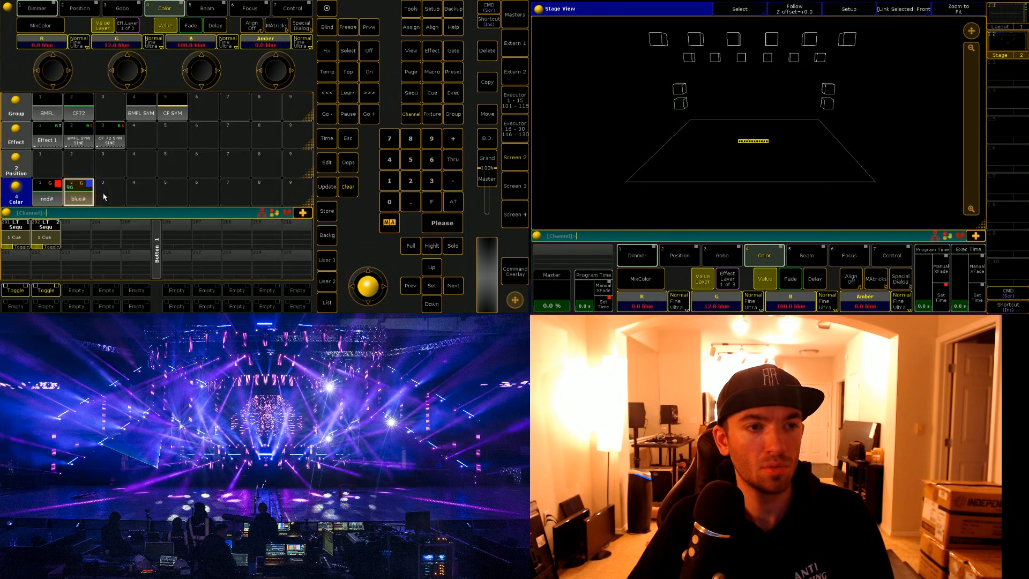
click(351, 188)
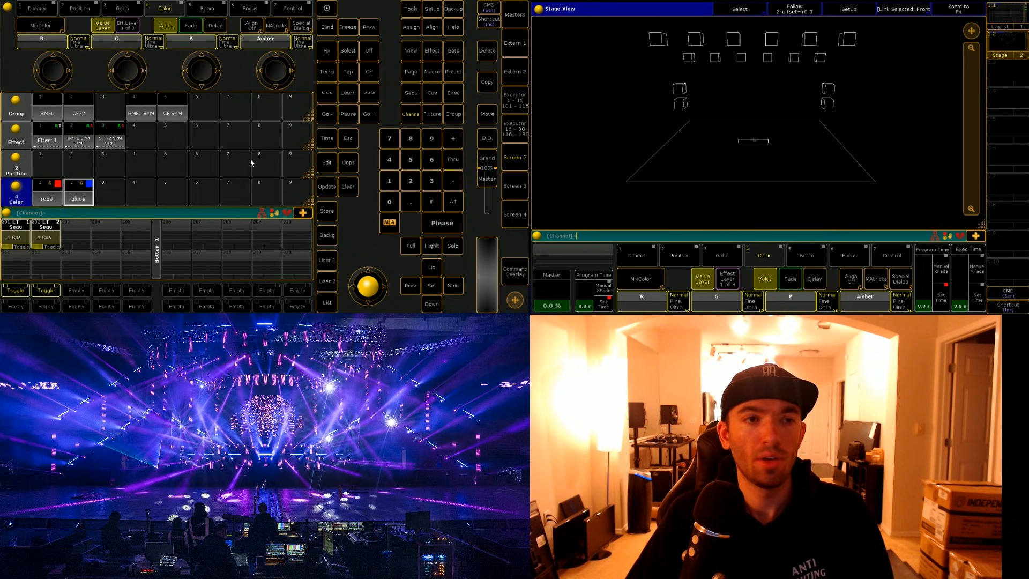
Step: Select the CF SYM group and create Effect 5 with effect lines for the MixColor attributes
click(176, 114)
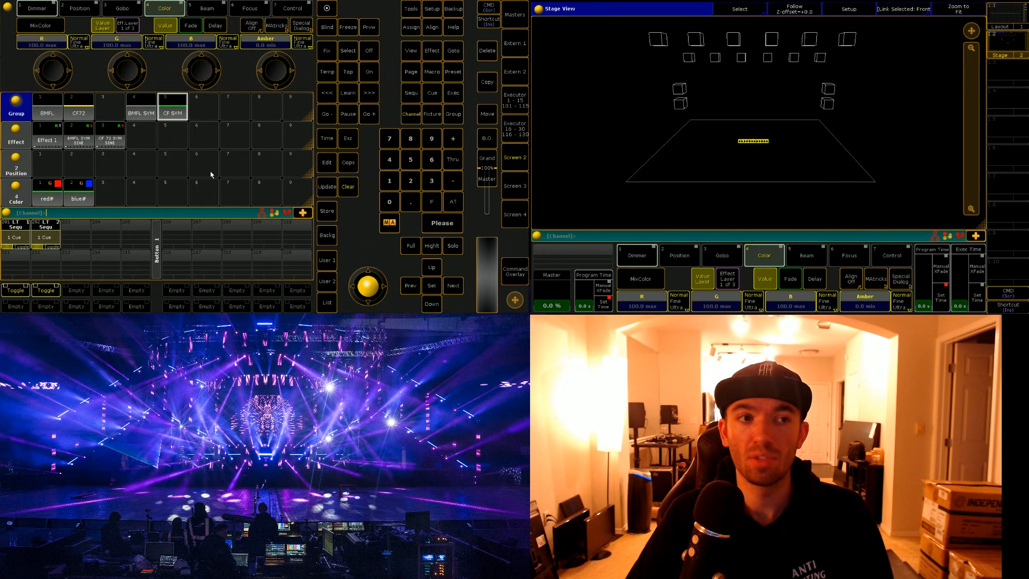
click(176, 142)
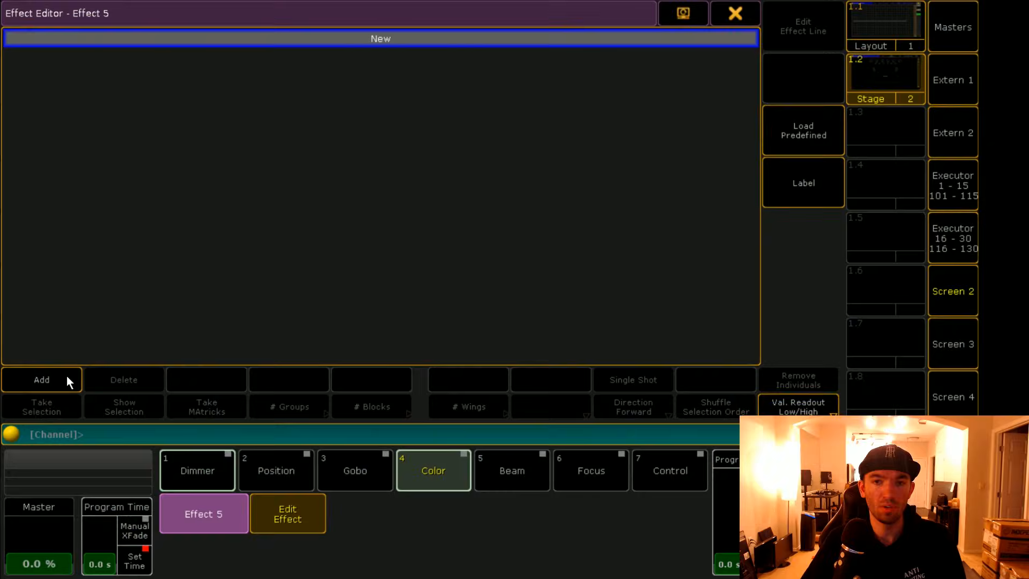
click(67, 389)
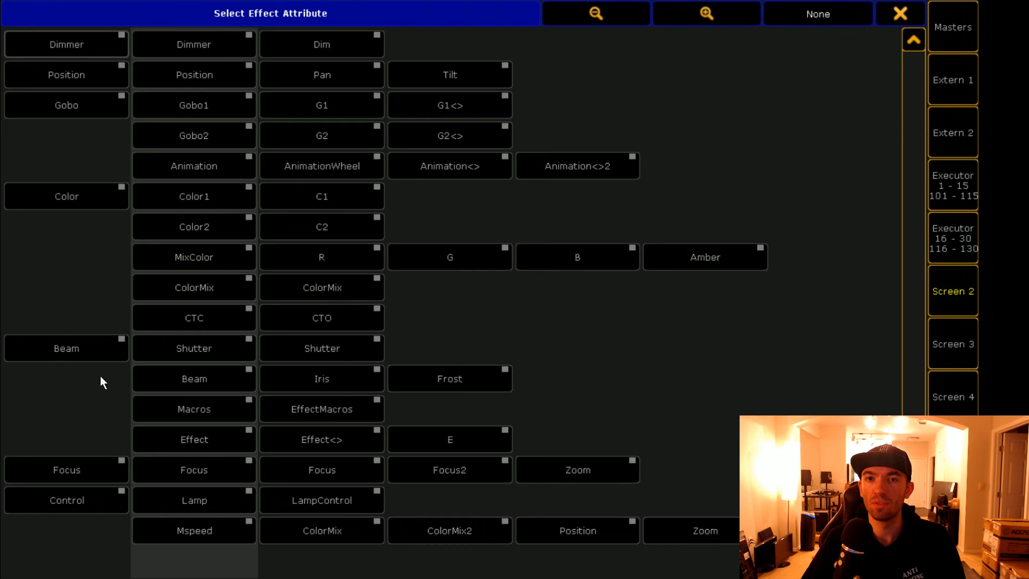
click(206, 261)
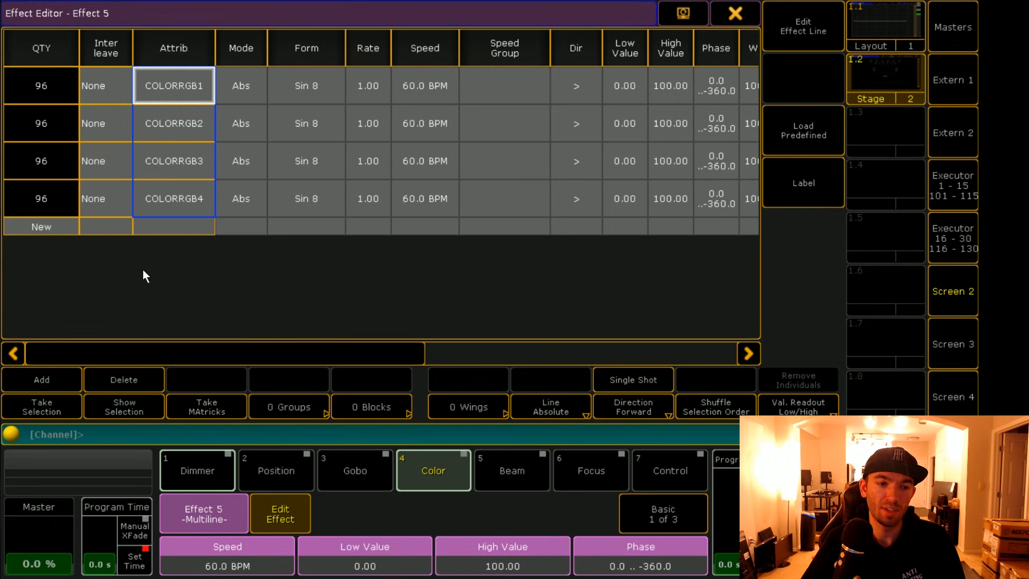
Step: Set the form of all four colour lines in Effect 5 to Pwm
drag(225, 345, 39, 339)
drag(295, 86, 307, 204)
click(307, 205)
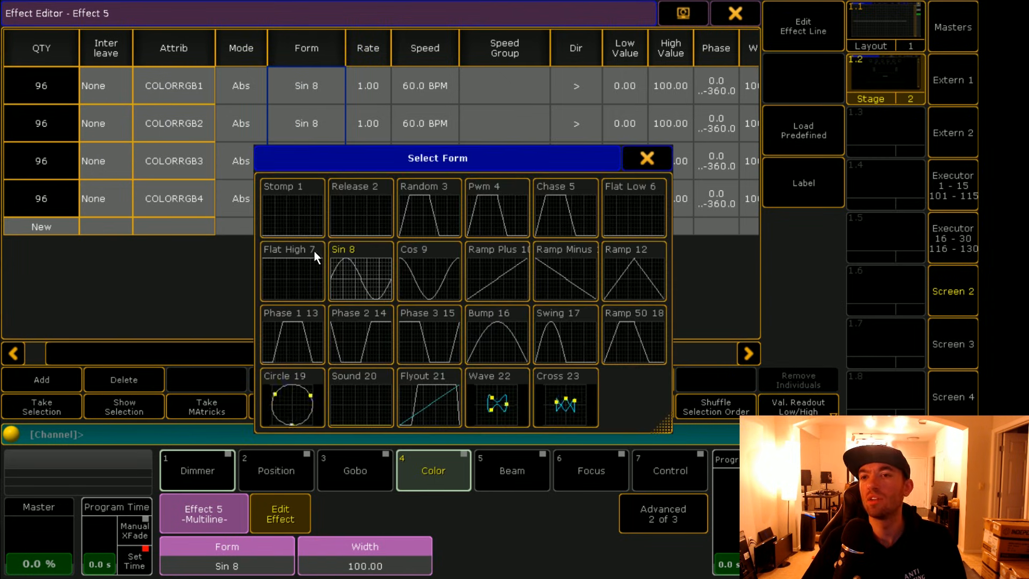
click(500, 217)
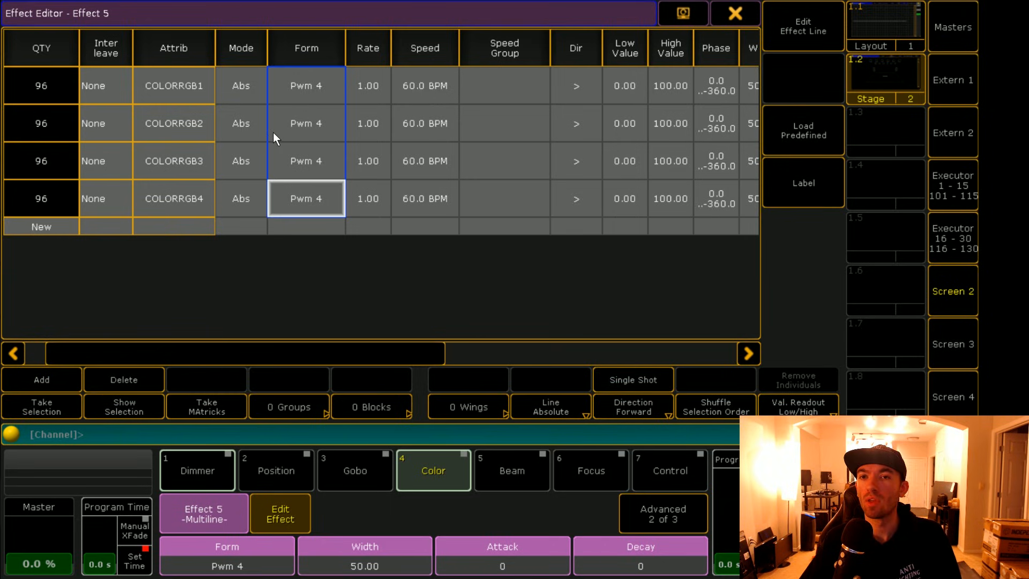
drag(242, 86, 207, 220)
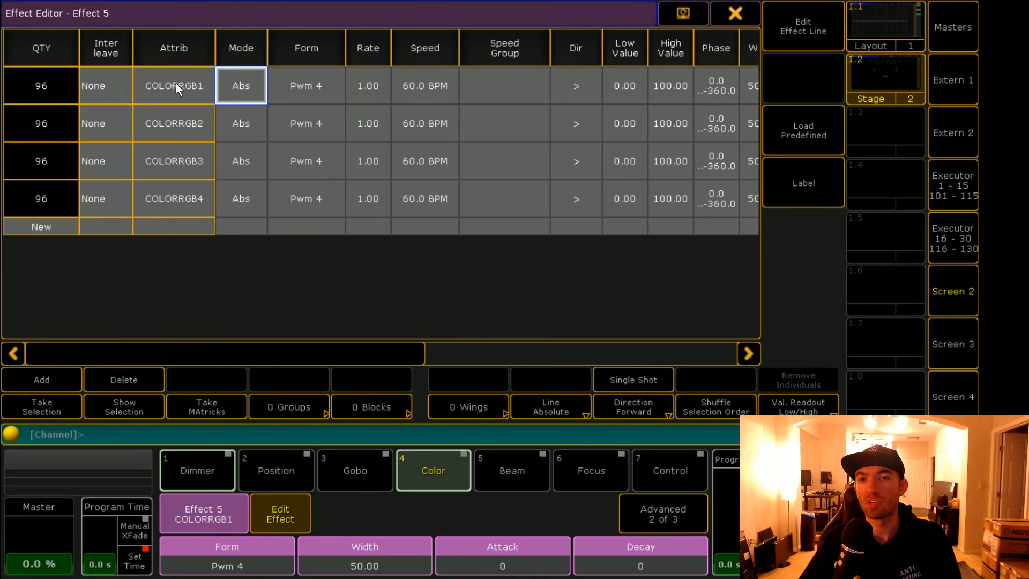
drag(176, 84, 215, 223)
click(258, 115)
drag(303, 87, 331, 207)
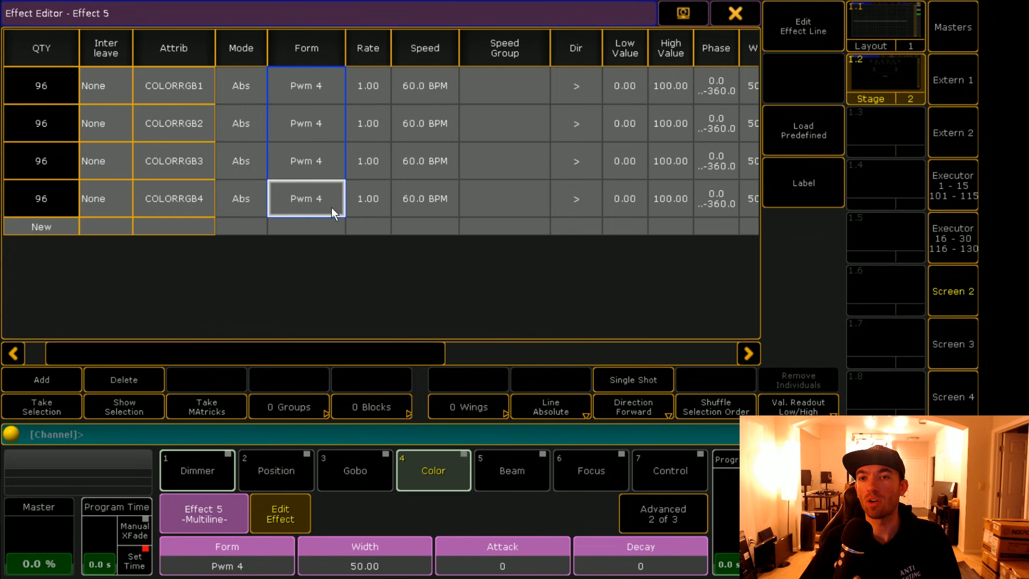
drag(327, 361, 493, 351)
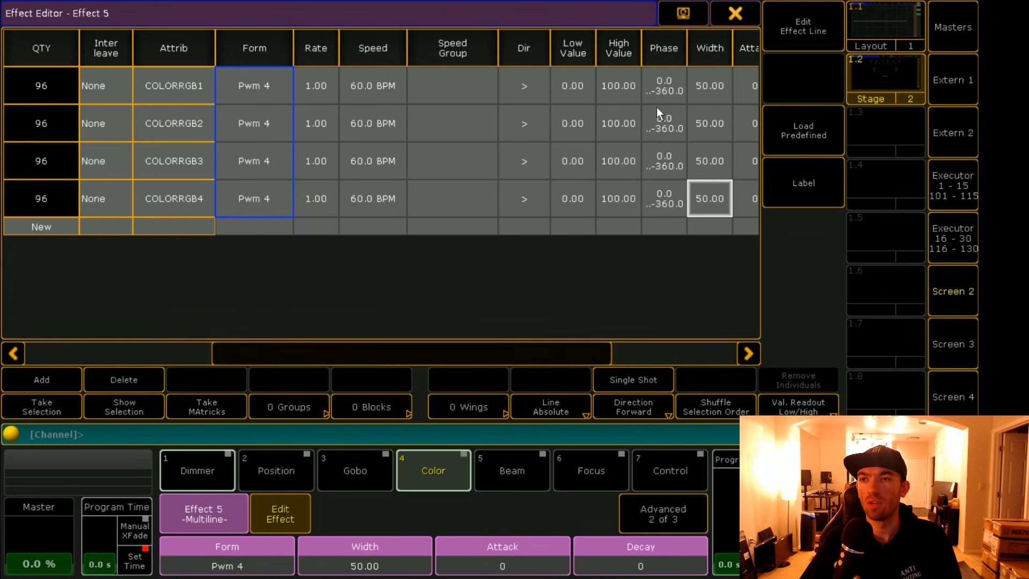
drag(704, 81, 699, 199)
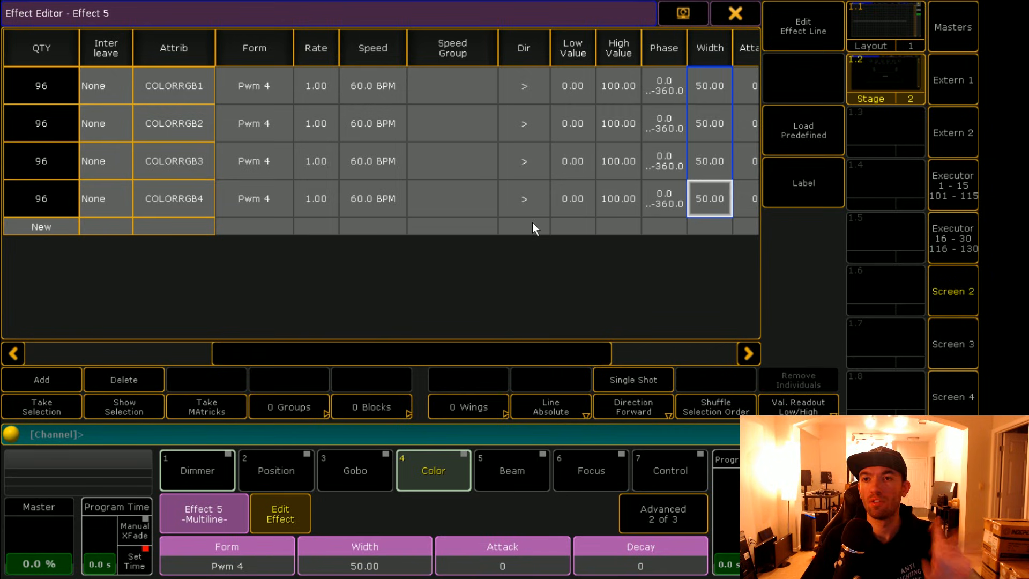
Step: Assign all four colour lines of Effect 5 to the Speed 1 group and set their rate to 0.5
drag(455, 89, 467, 201)
click(468, 199)
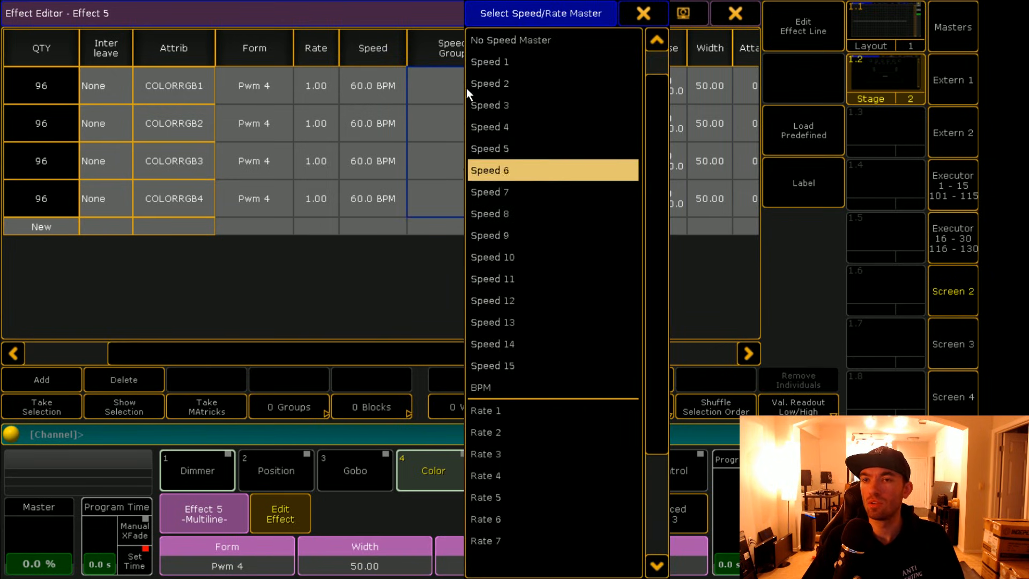
click(489, 63)
drag(321, 86, 324, 195)
right_click(324, 195)
text(.5)
key(Return)
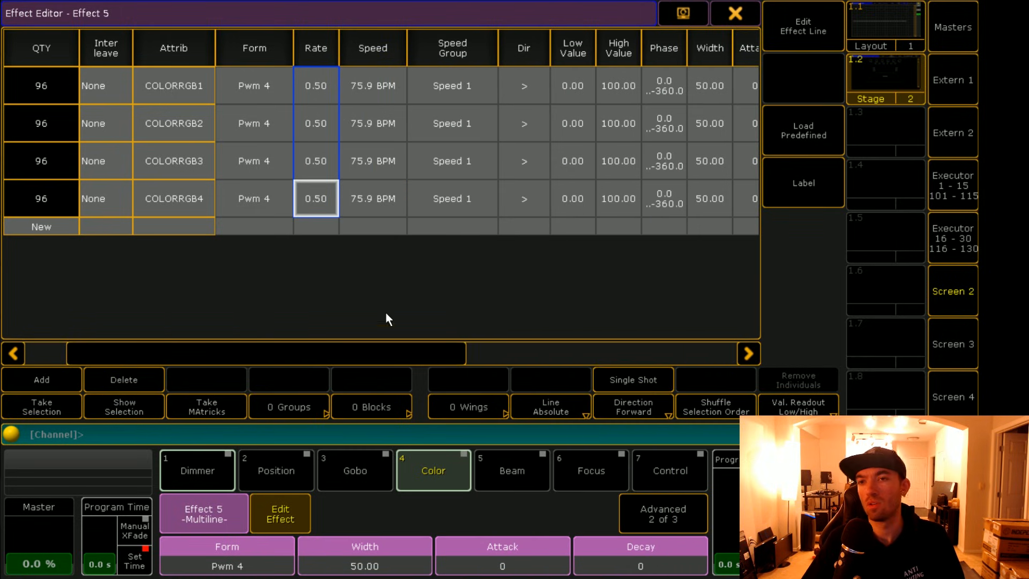
Step: Set the blocks of all four colour lines in Effect 5 to 6
drag(426, 363, 655, 371)
drag(643, 114, 669, 201)
right_click(669, 200)
text(6)
key(Return)
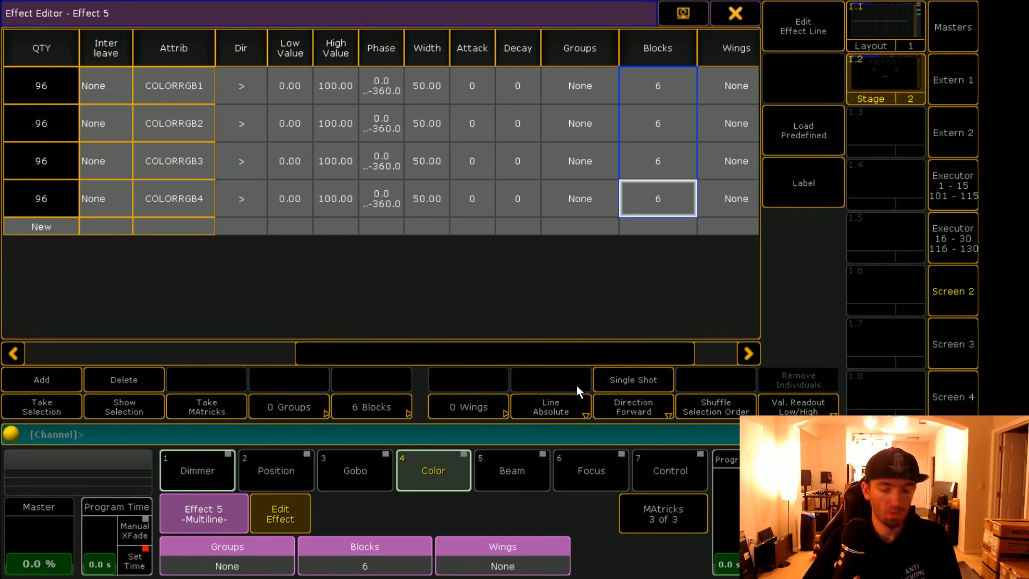
Step: Set the wings of all four colour lines in Effect 5 to 2
drag(592, 358, 613, 358)
drag(651, 86, 667, 193)
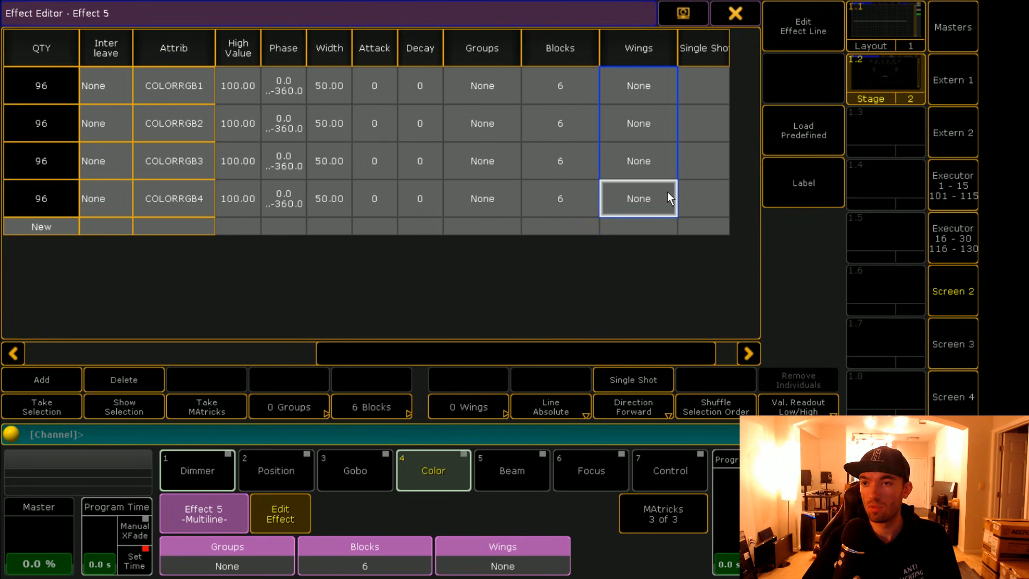
right_click(667, 192)
text(2)
key(Return)
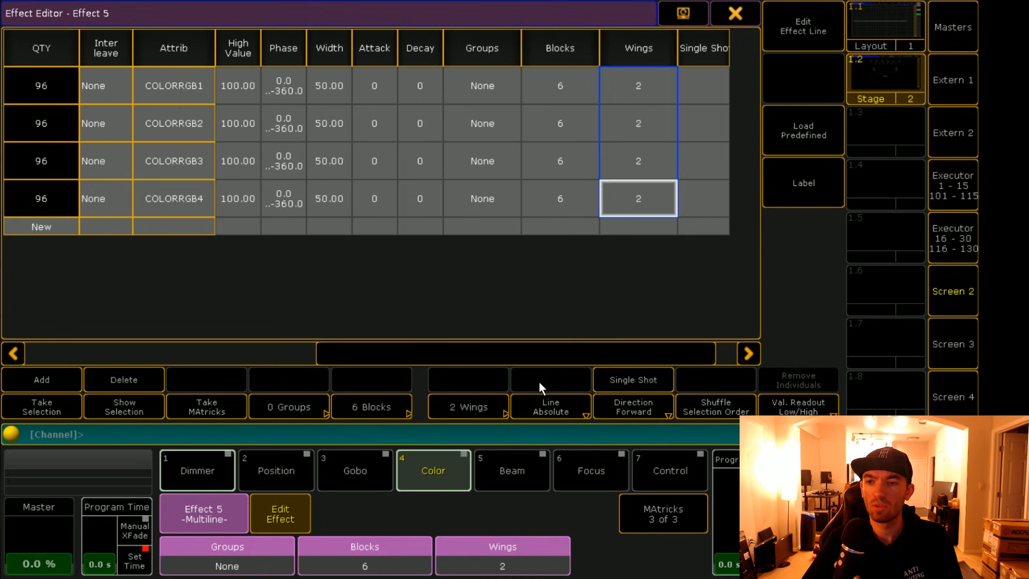
Step: Set the low value of all four colour lines to the red preset 4.1
drag(534, 357, 330, 354)
double_click(571, 92)
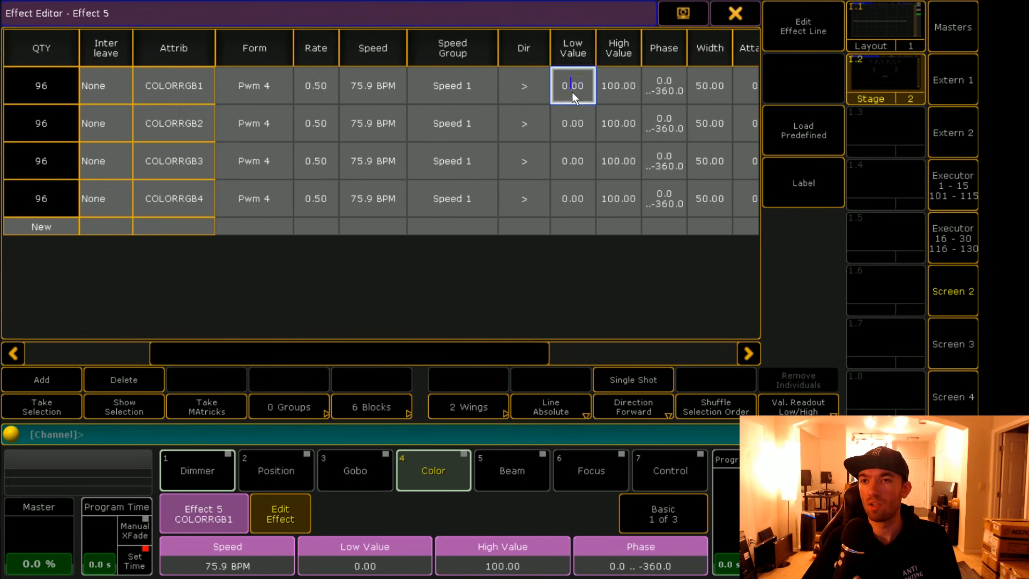
drag(572, 91, 580, 201)
drag(569, 77, 571, 206)
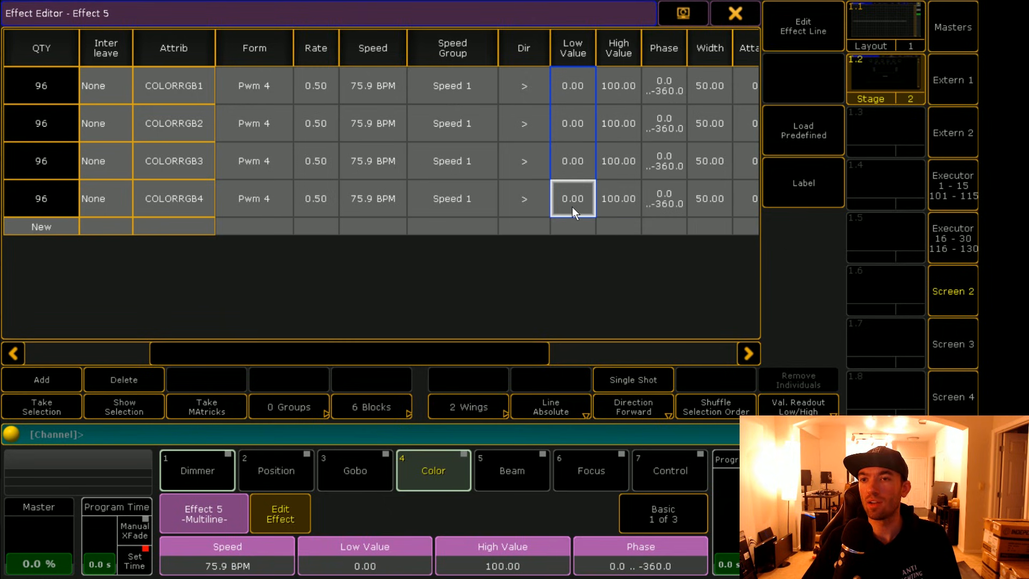
double_click(573, 202)
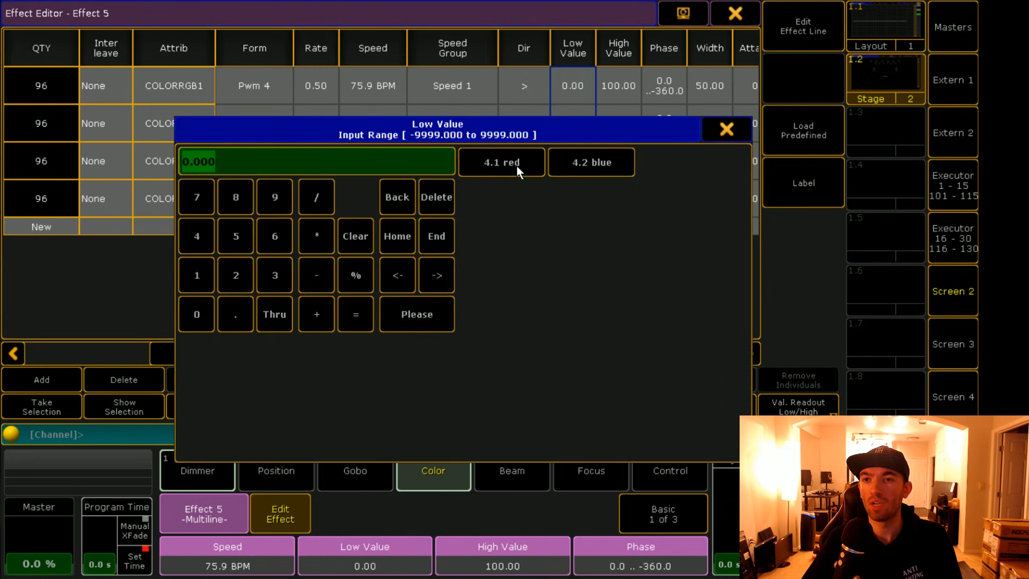
drag(459, 134, 430, 95)
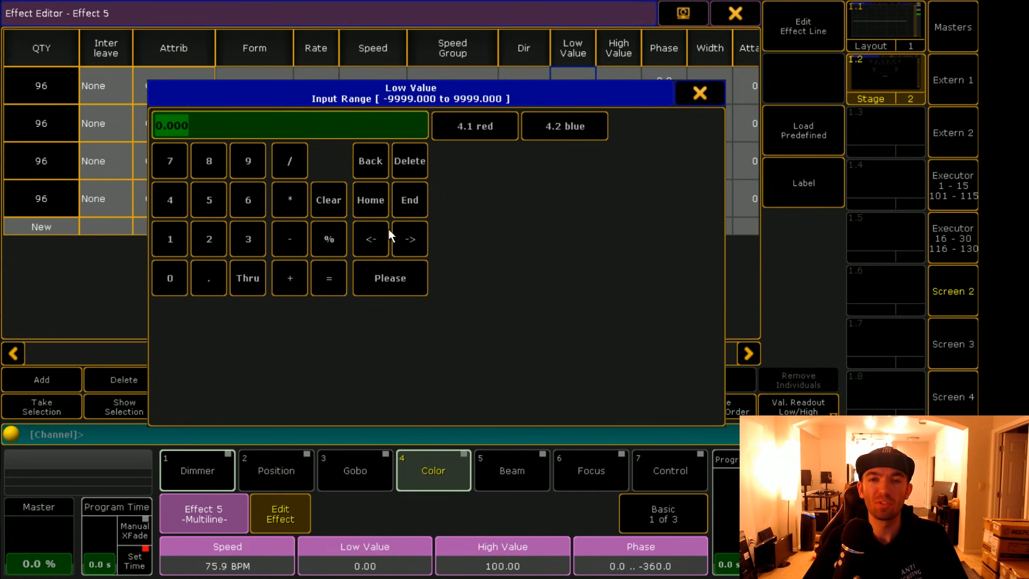
click(491, 129)
Step: Set the high value of all four colour lines to the blue preset 4.2
drag(611, 88, 622, 205)
click(622, 205)
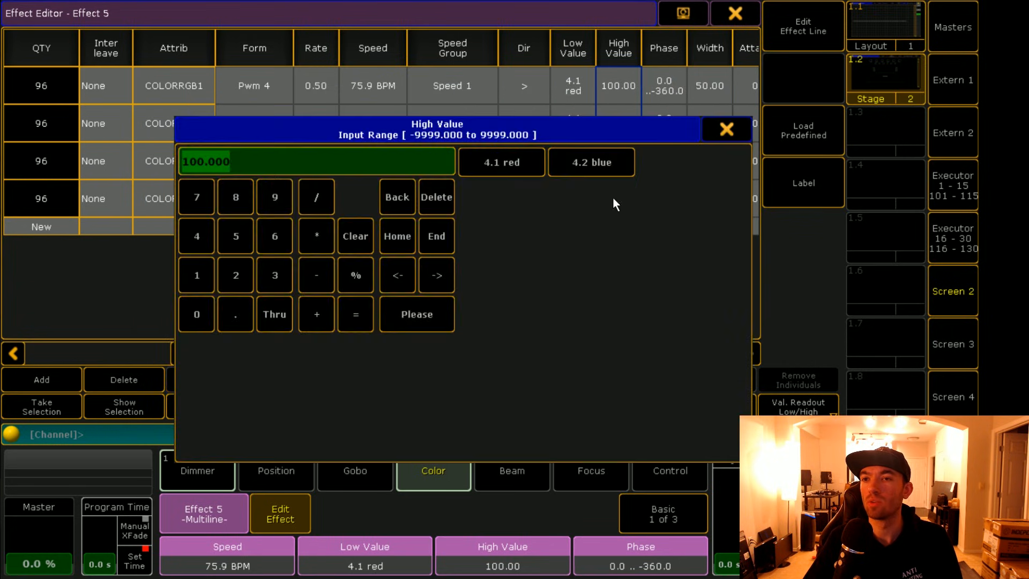
click(597, 162)
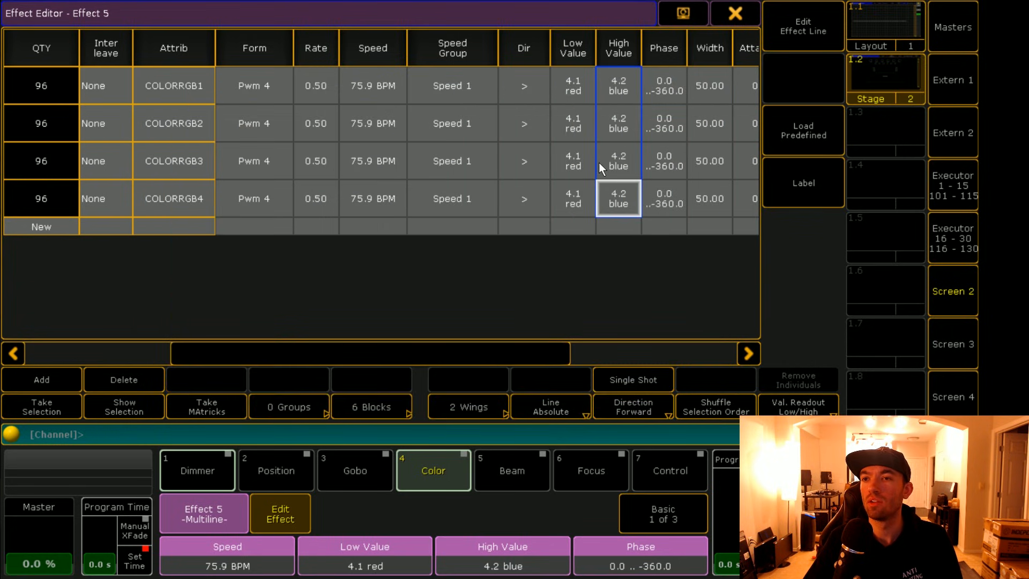
Step: Close the effect editor, switch to the Layout view and bring the selected fixtures to full
click(735, 15)
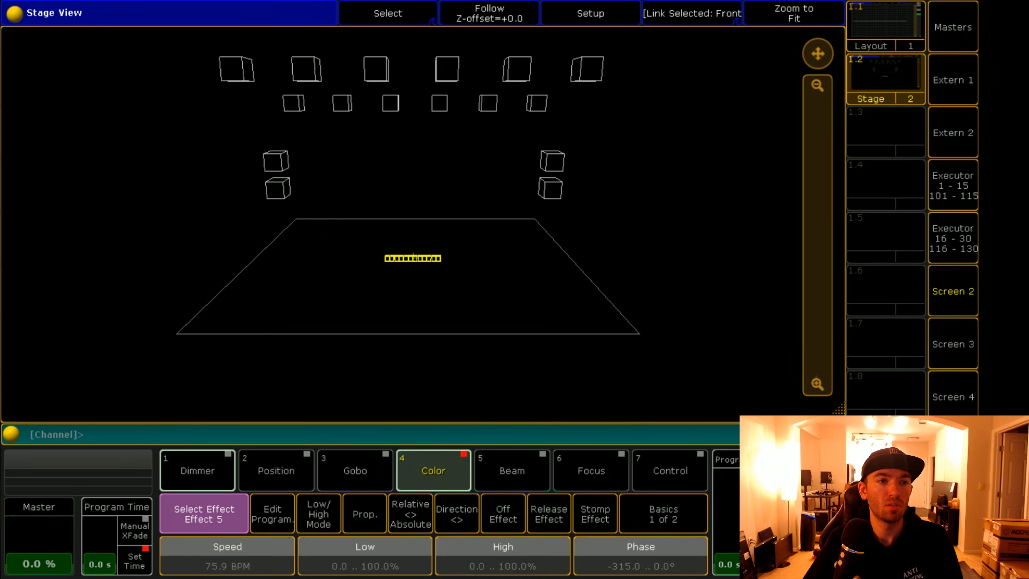
click(886, 27)
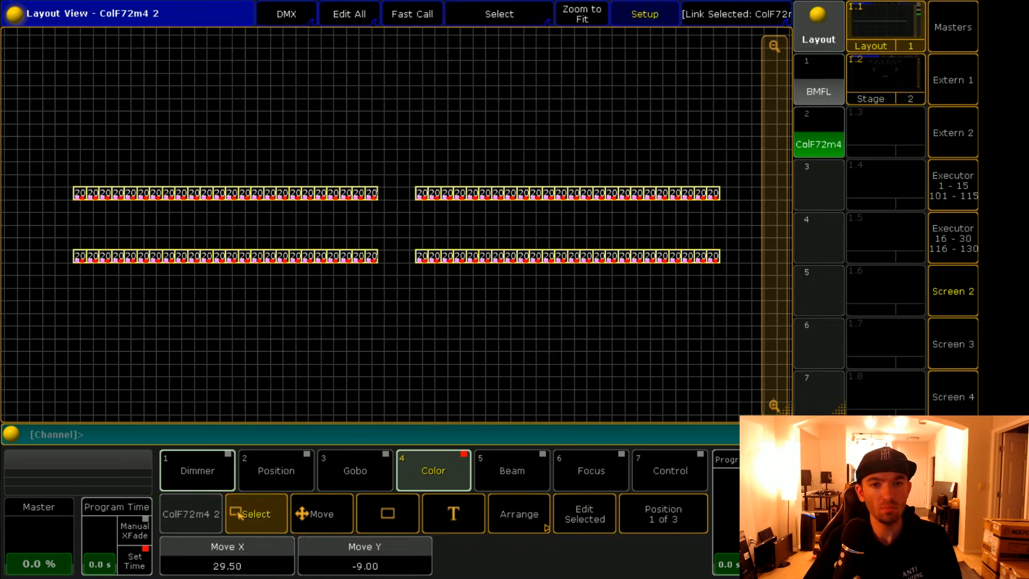
key(f)
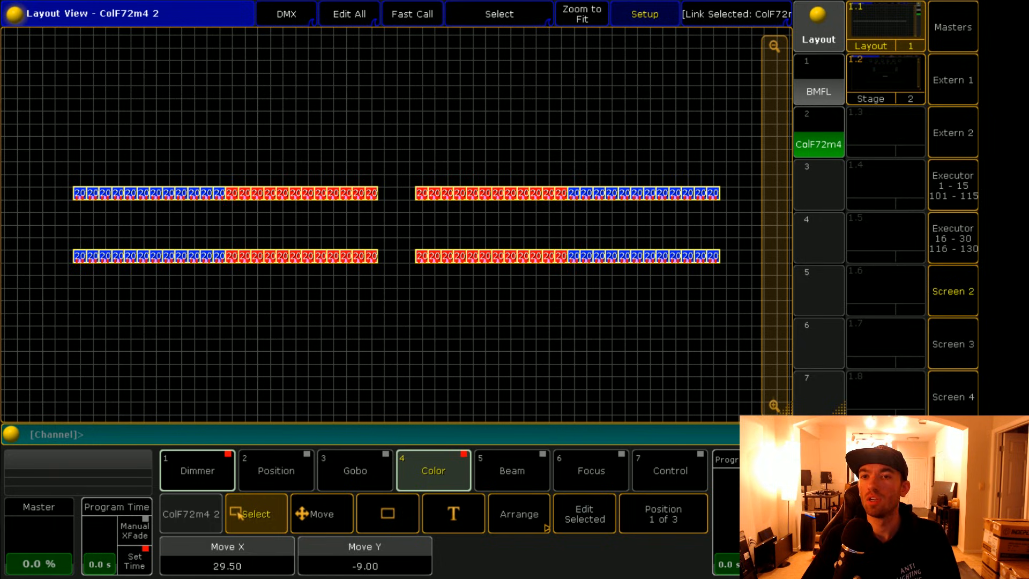
Step: Hide the layout grid by setting Grid Y to 0 in the layout options, and leave setup mode
click(15, 13)
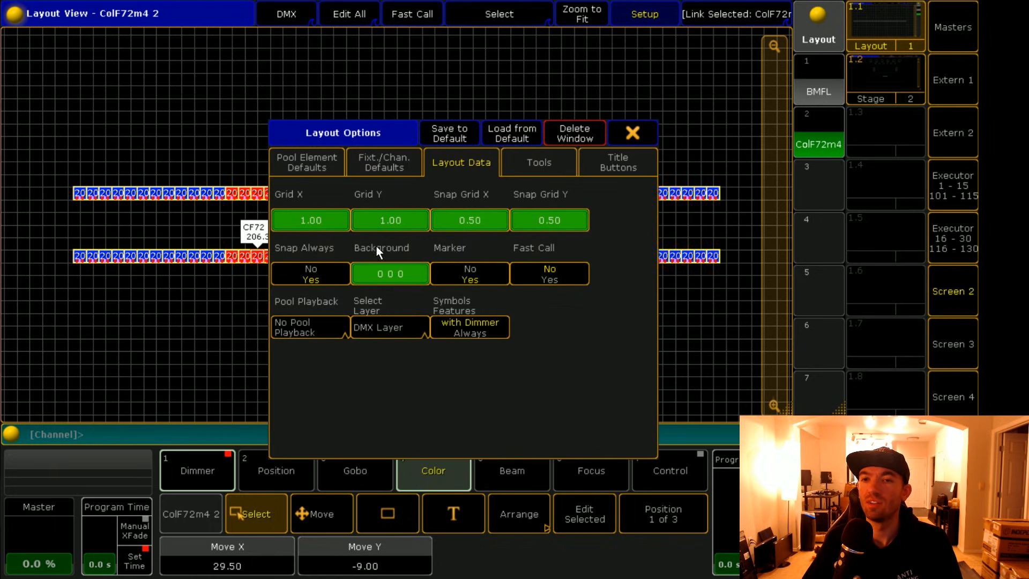
click(385, 226)
text(0)
key(Return)
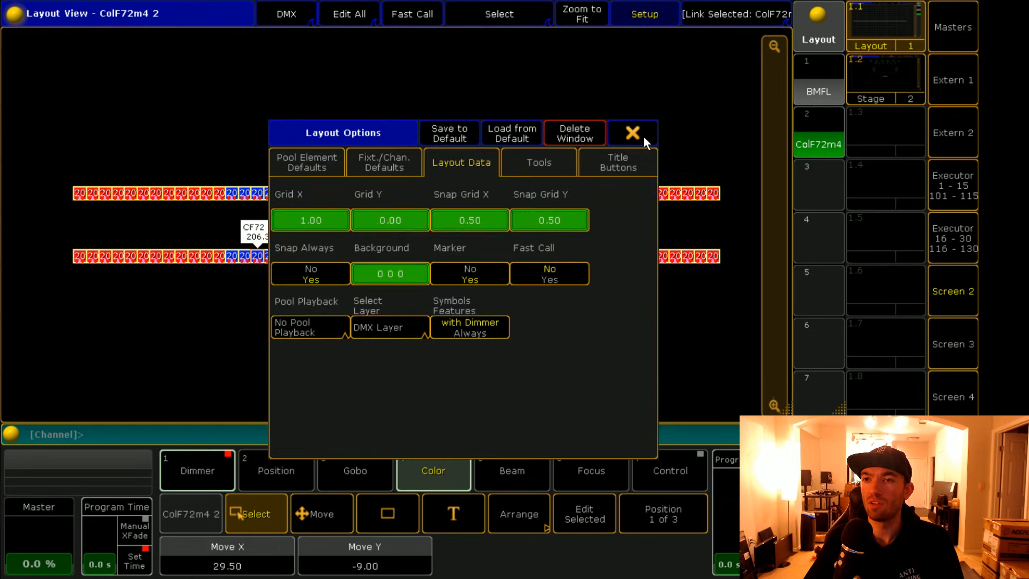
click(644, 137)
click(642, 16)
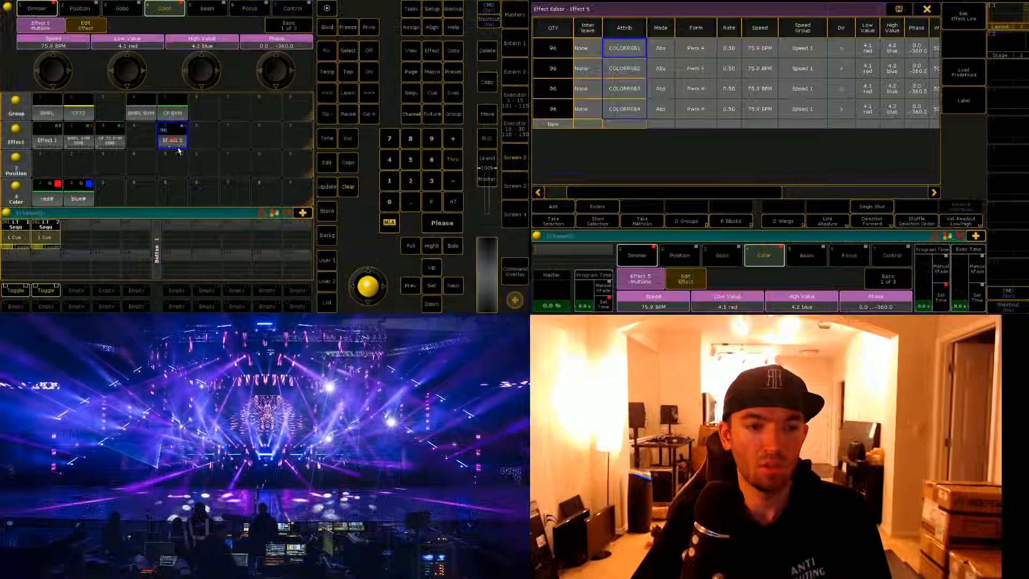
Step: Set the groups of the colour lines in Effect 5 to 2 and close the effect editor
drag(724, 191, 770, 193)
click(697, 226)
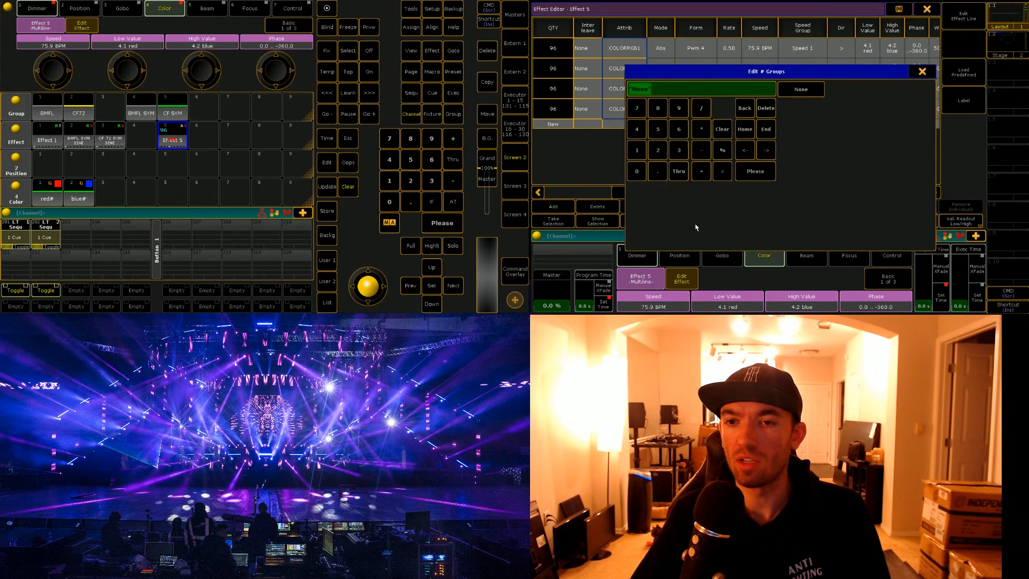
click(658, 150)
click(755, 171)
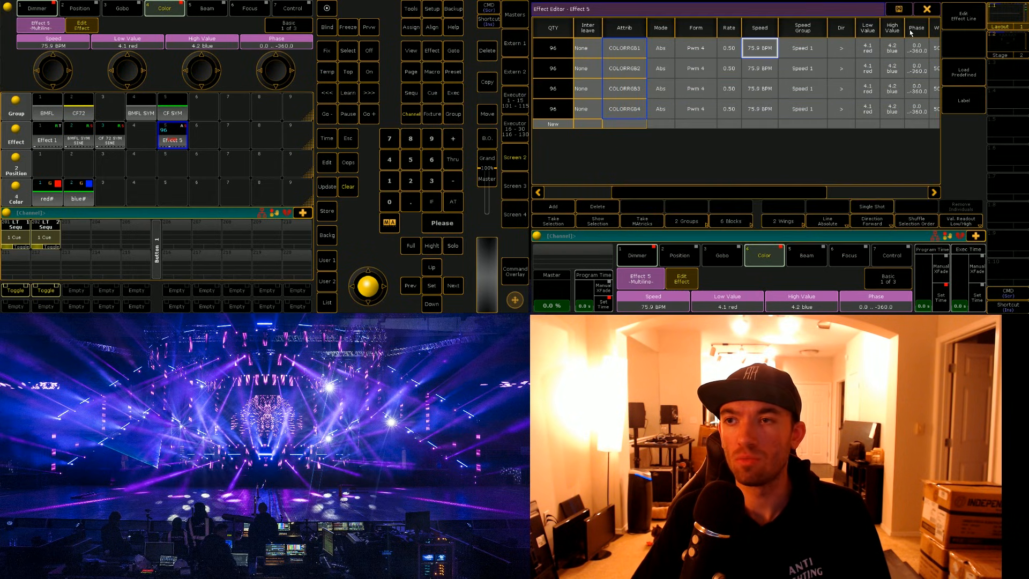
click(928, 10)
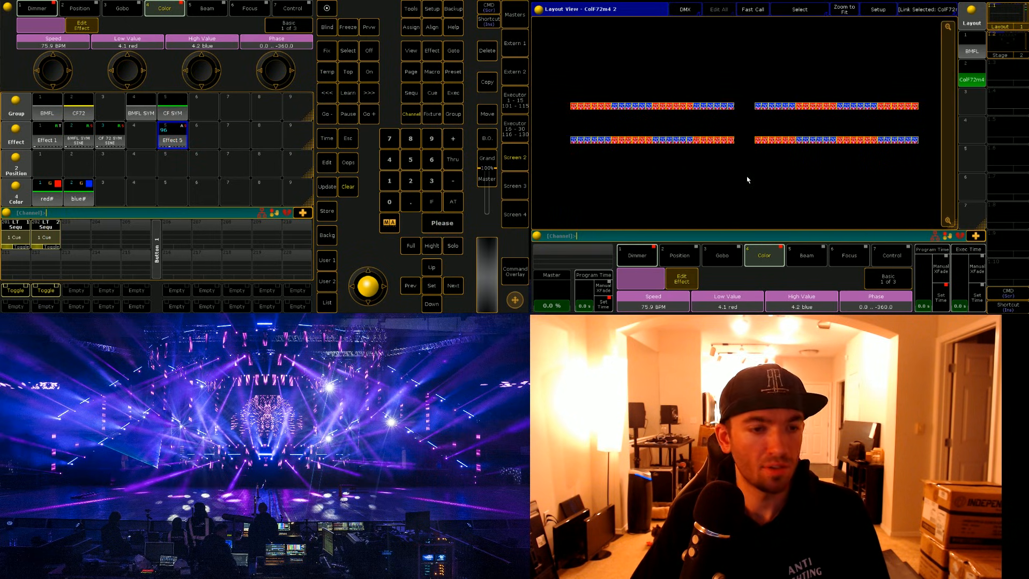
Step: Vary the Speed 1 master on executors 1-15 with its fader and its double- and half-speed functions, ending at 106 BPM
click(516, 100)
click(517, 100)
click(518, 98)
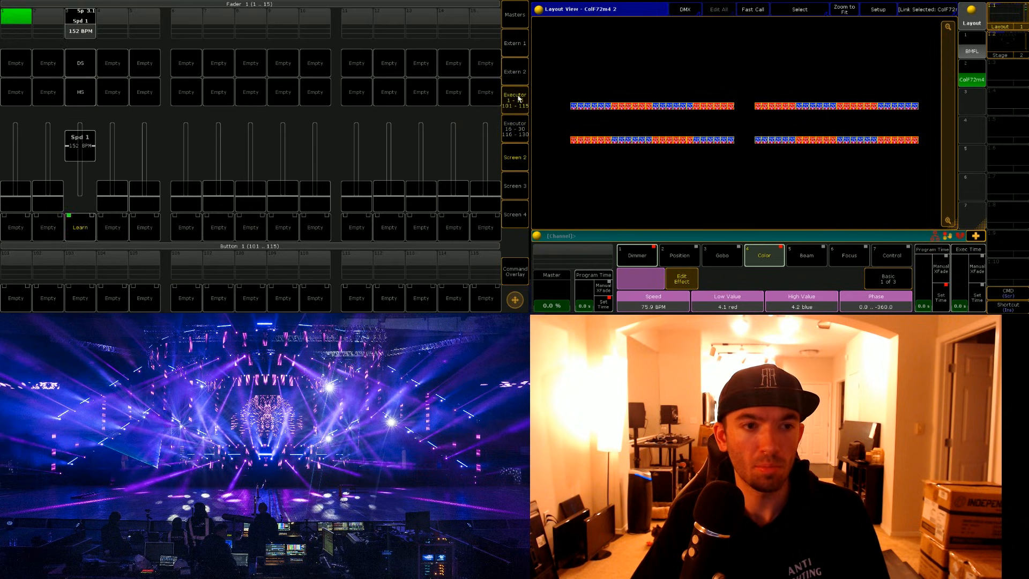
click(518, 99)
click(518, 98)
drag(87, 143, 108, 114)
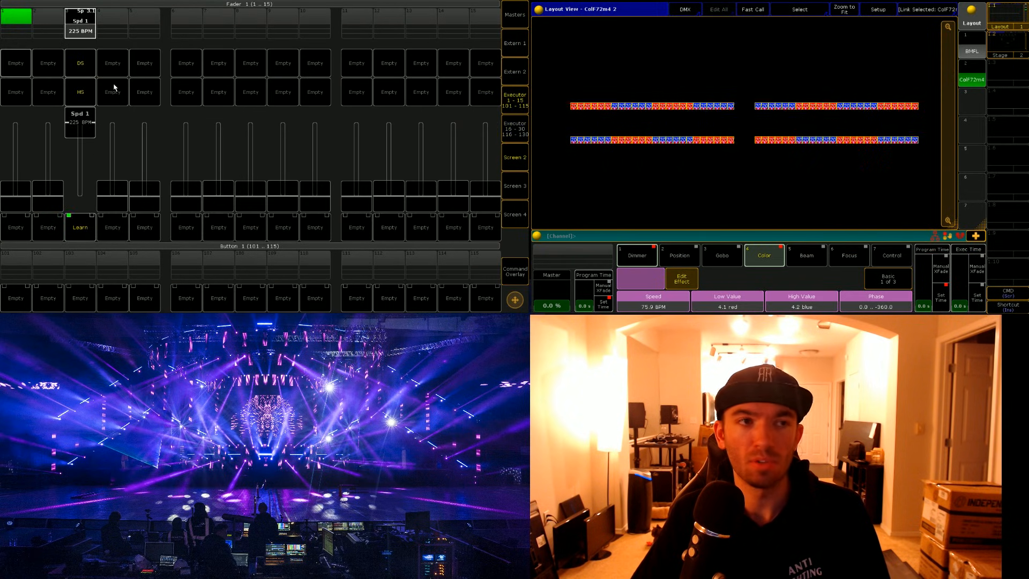
click(82, 64)
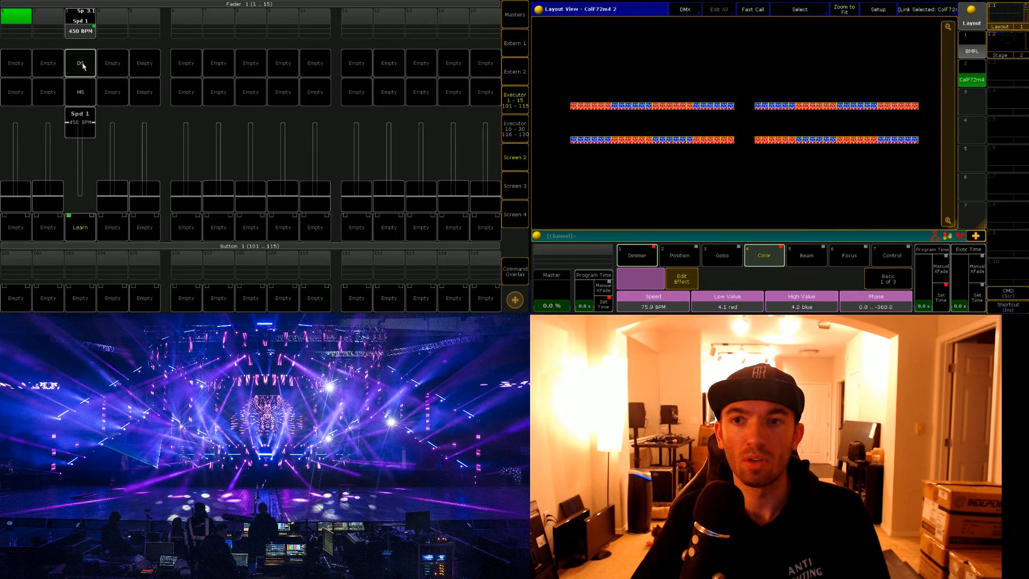
click(86, 98)
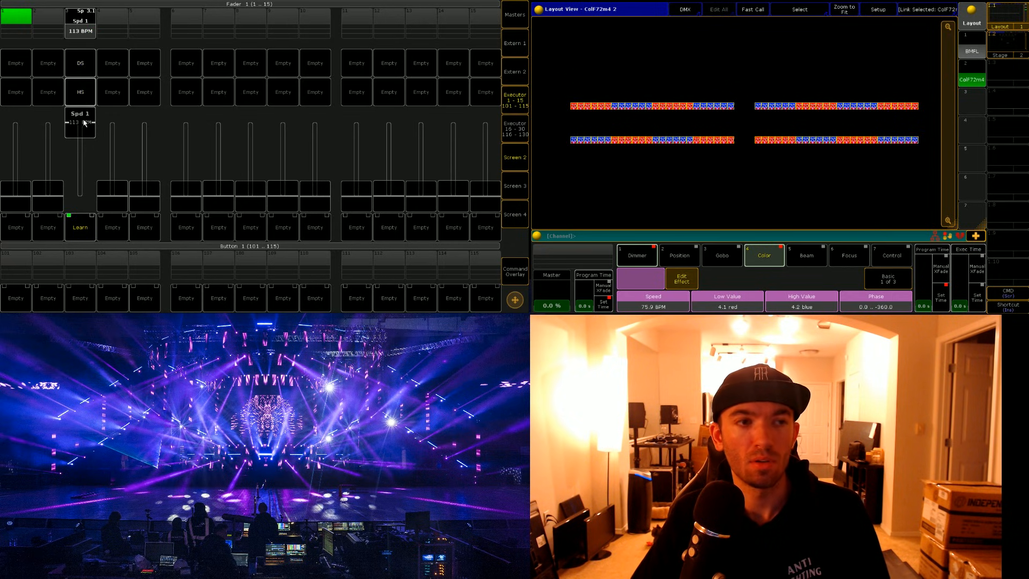
drag(85, 123, 86, 163)
click(87, 72)
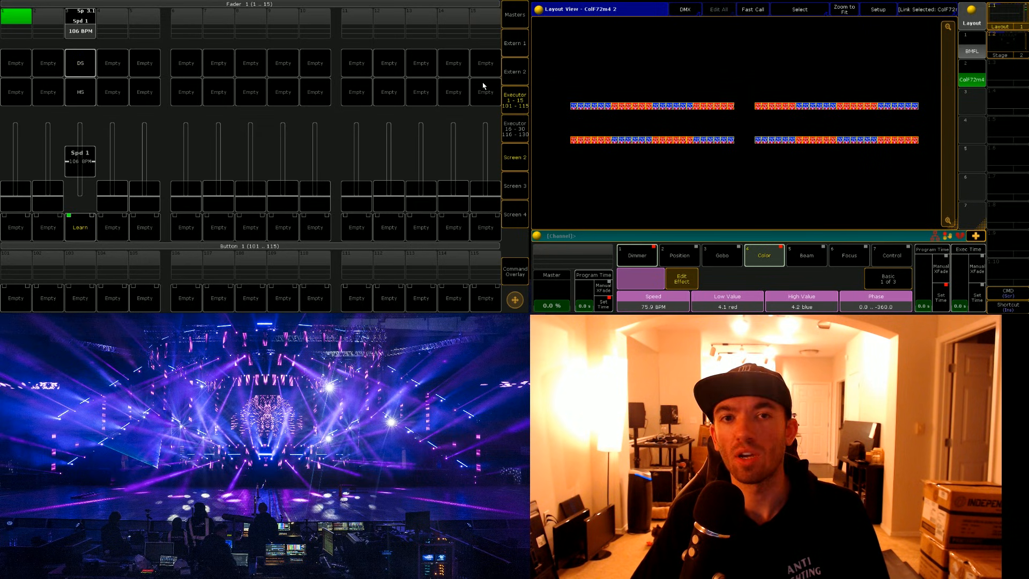
click(520, 111)
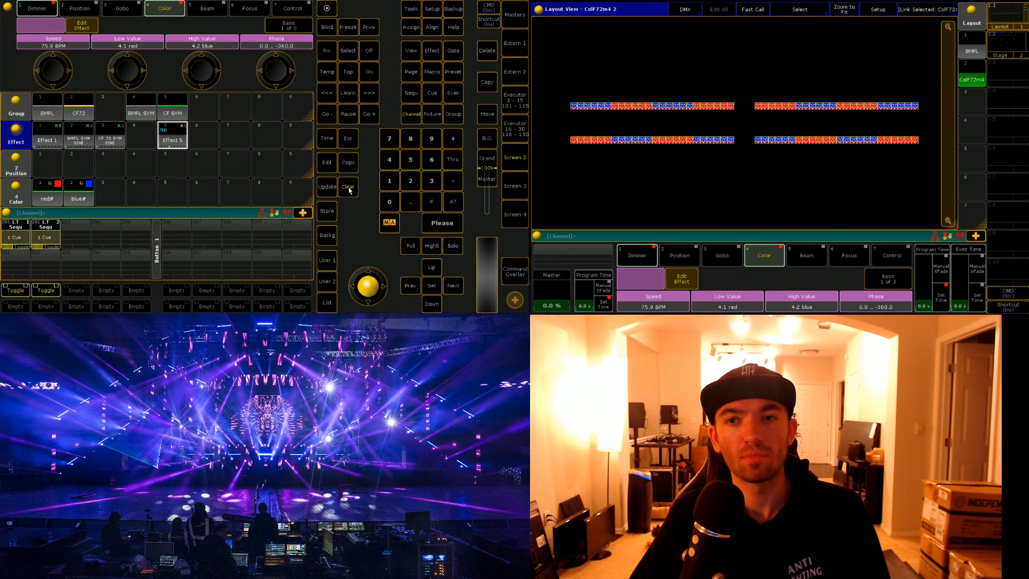
Step: Store the red and blue colour effect on the third button executor and assign it the Toggle function
click(327, 211)
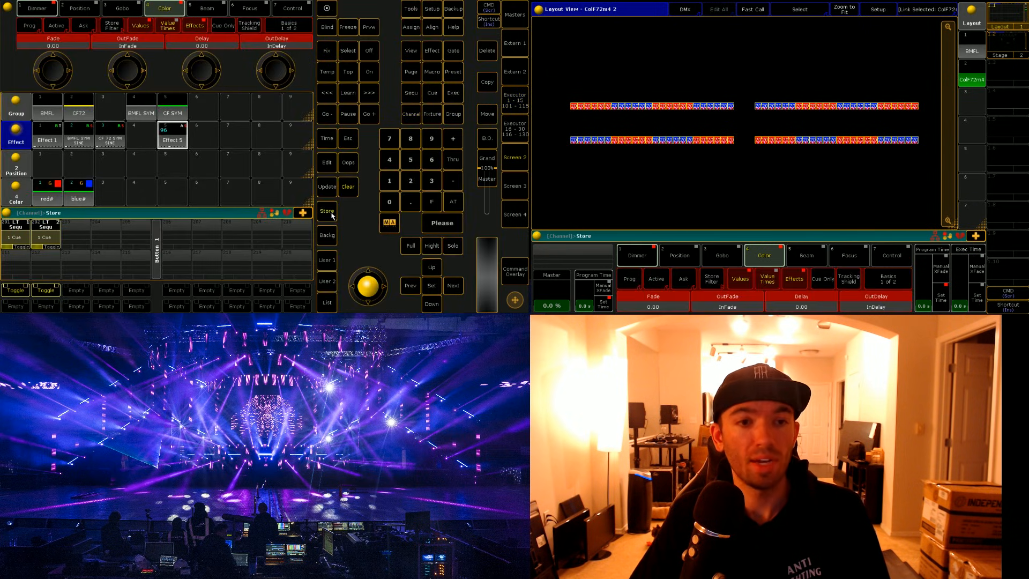
click(86, 229)
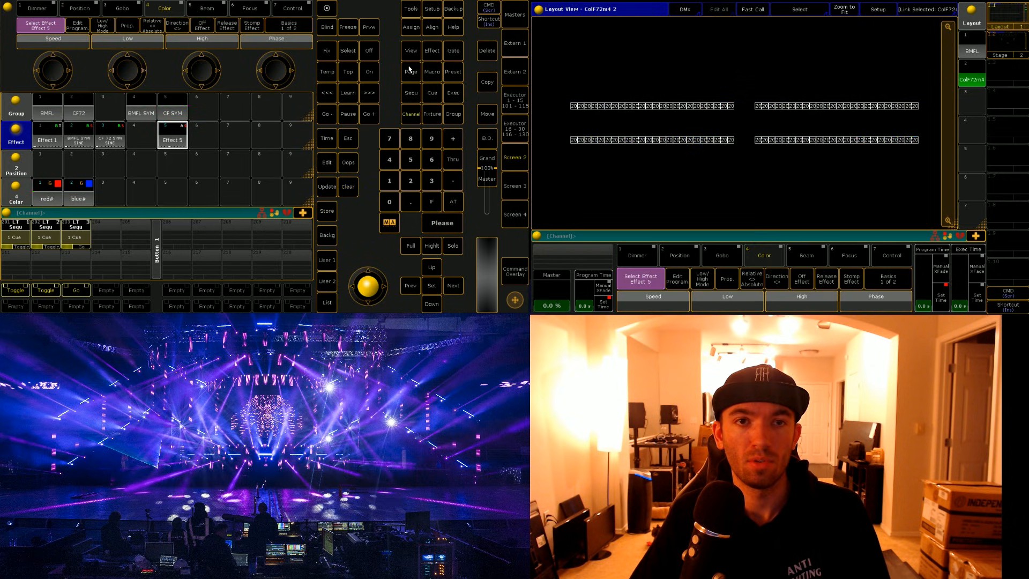
click(324, 73)
click(324, 73)
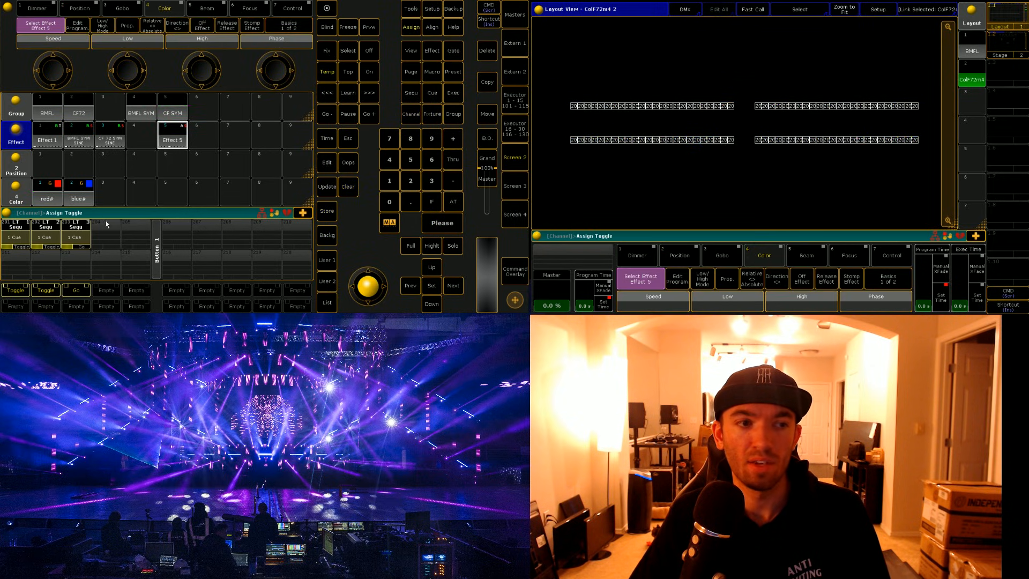
click(80, 244)
Step: Run the CF72 dimmer effect and the colour effect together from the second and third button executors
click(43, 292)
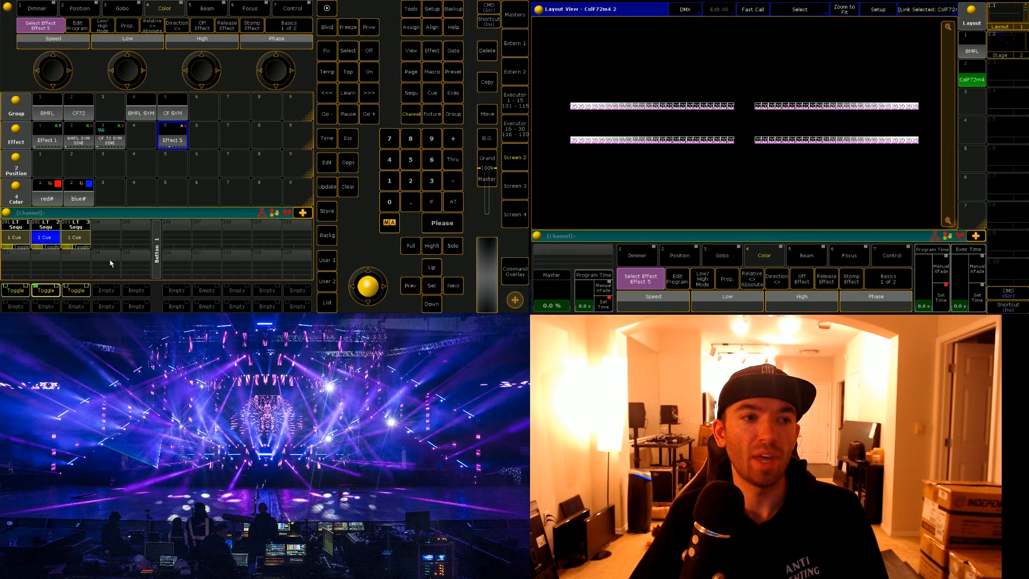
click(76, 293)
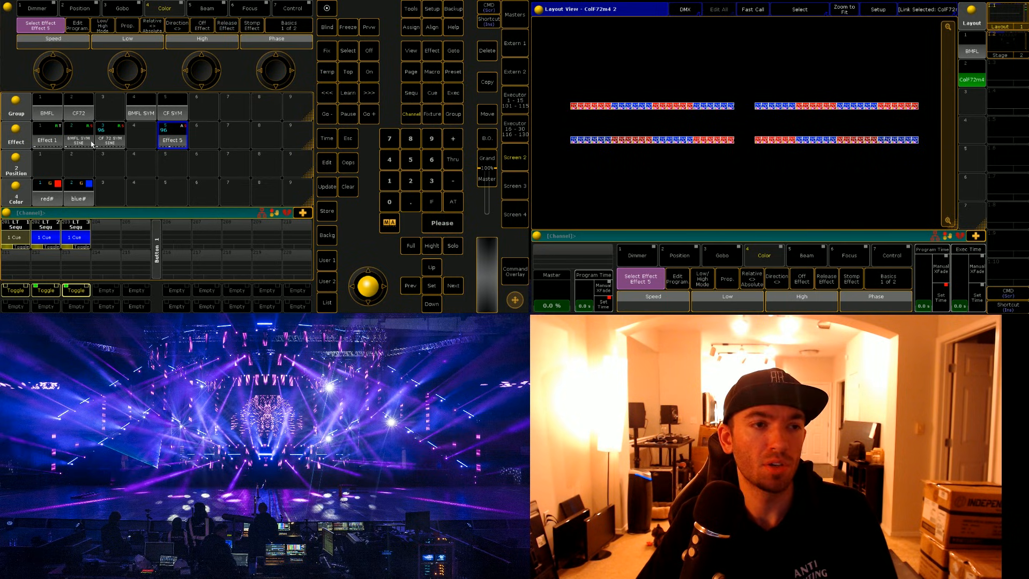
Step: Call the CF 72 SYM SINE effect and Effect 5 together and store the combination in effect pool slot 8
click(108, 142)
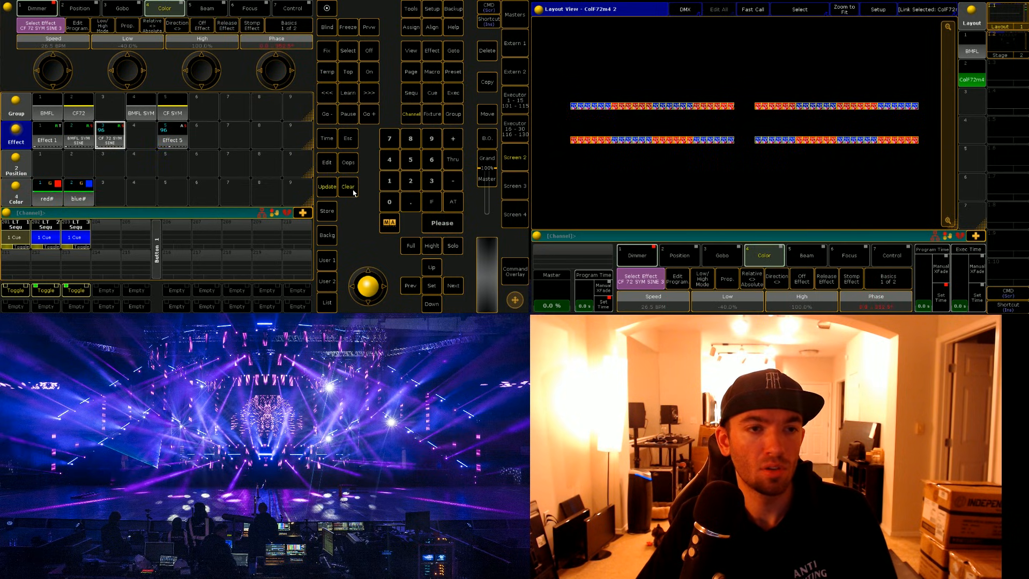
click(179, 144)
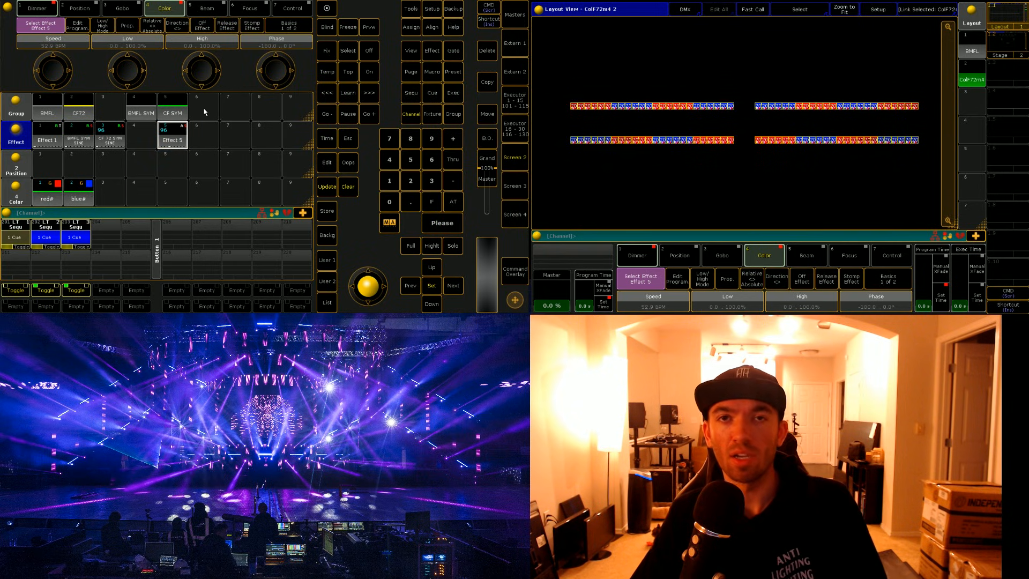
click(327, 211)
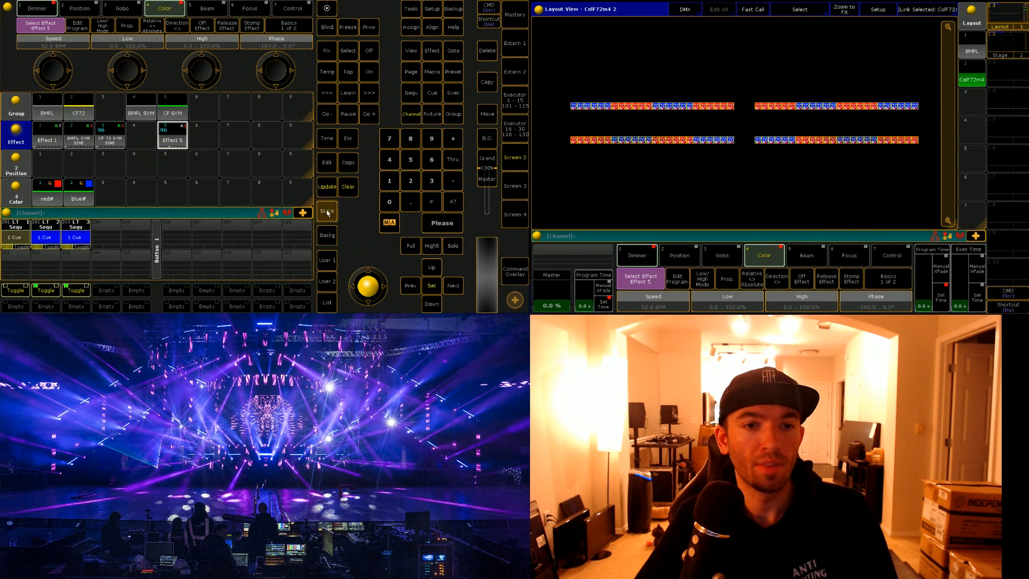
click(266, 137)
click(348, 187)
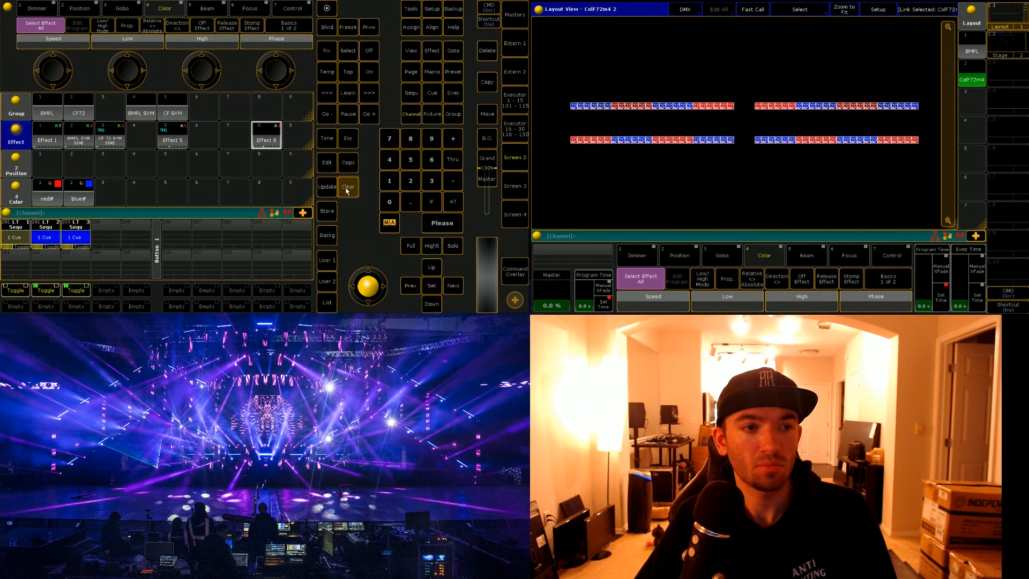
Step: Switch off the second and third button executors and run the combined Effect 8 on its own
click(73, 294)
click(46, 295)
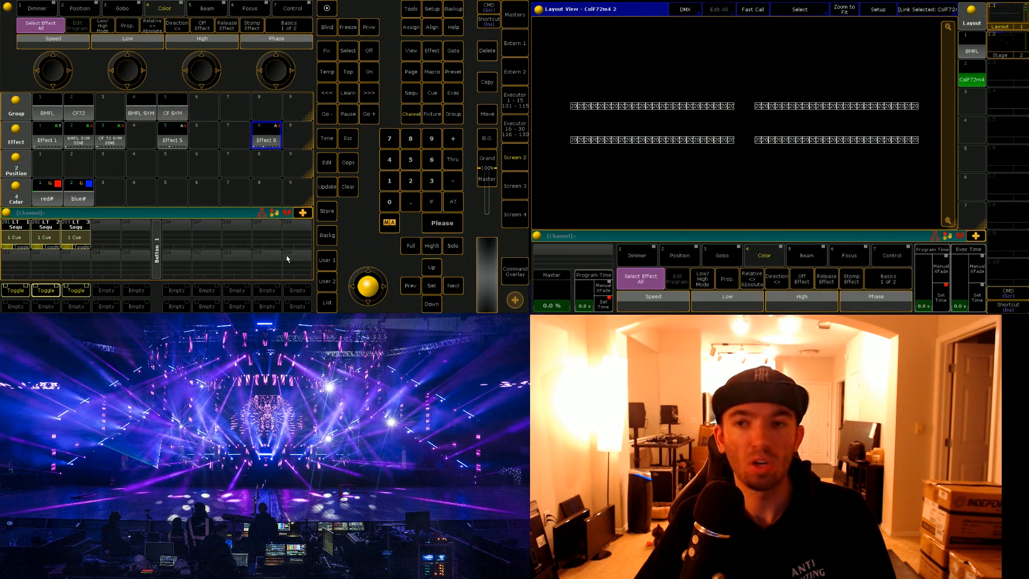
click(270, 142)
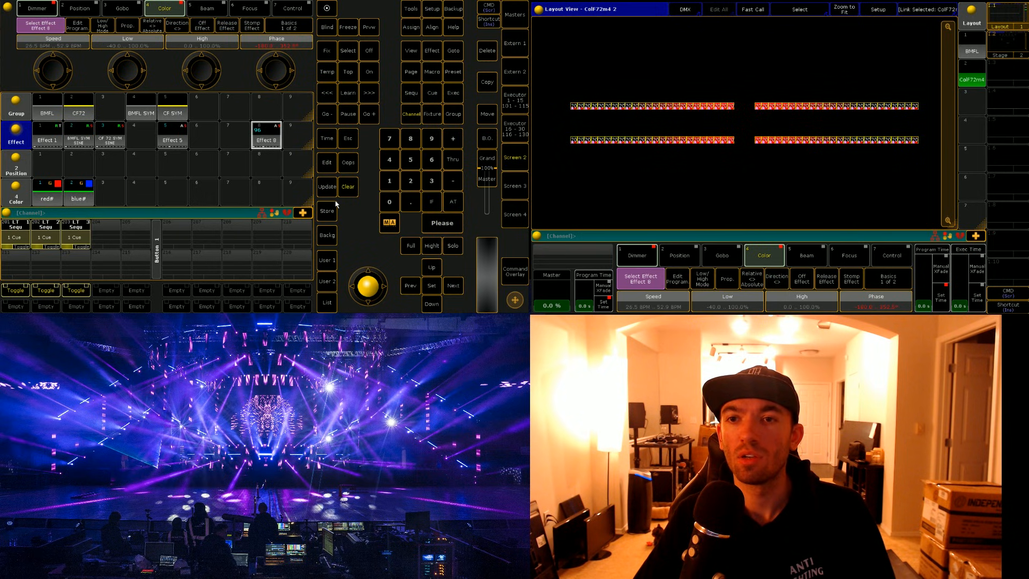
Step: Examine the phase, form, rate and speed columns of the dimmer and colour lines in Effect 8, and clear the programmer
click(334, 166)
click(269, 140)
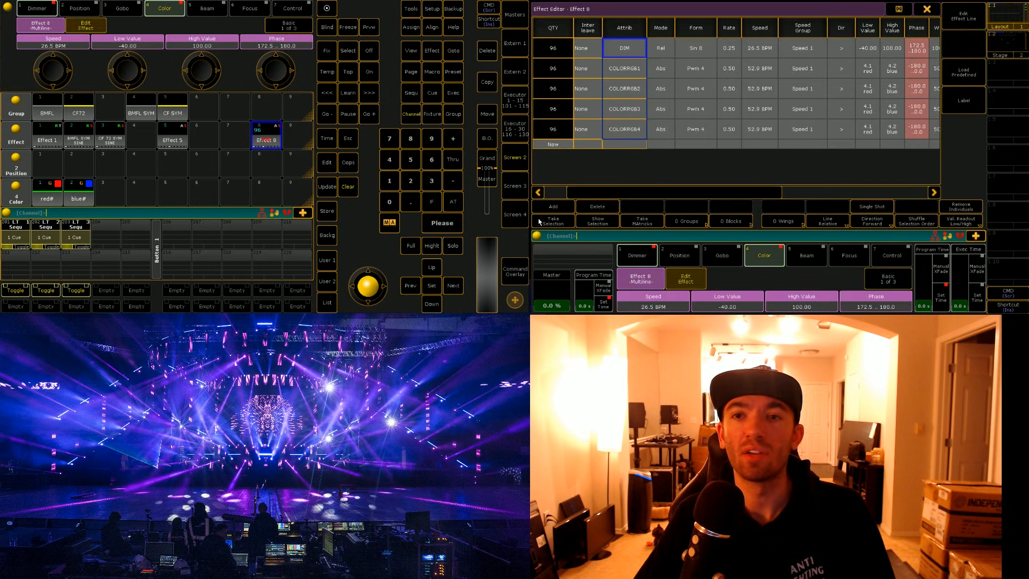
drag(740, 200, 793, 180)
drag(735, 45, 744, 138)
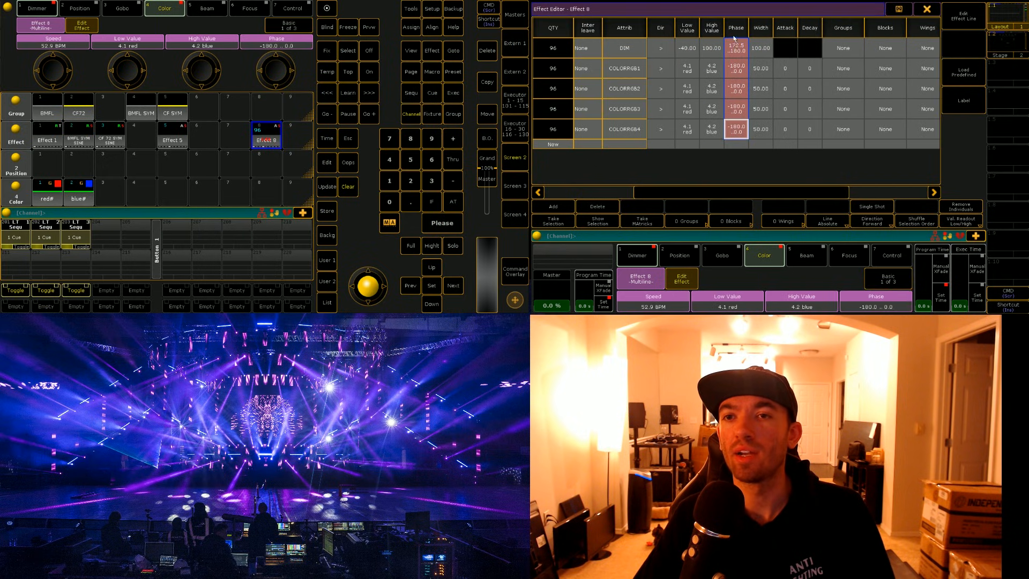
click(737, 52)
drag(737, 52, 736, 131)
double_click(747, 133)
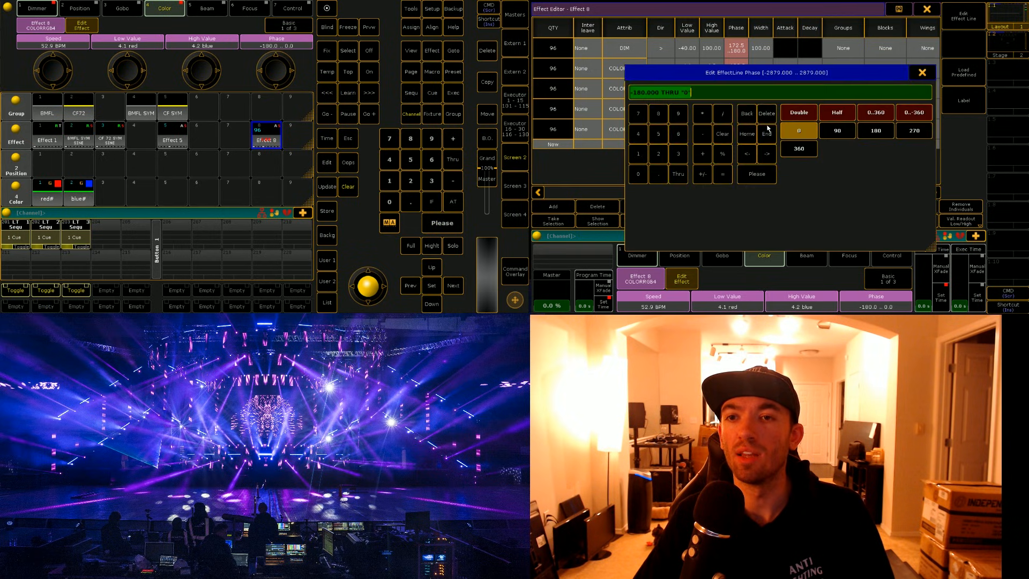
click(922, 73)
scroll(745, 80, left, 3)
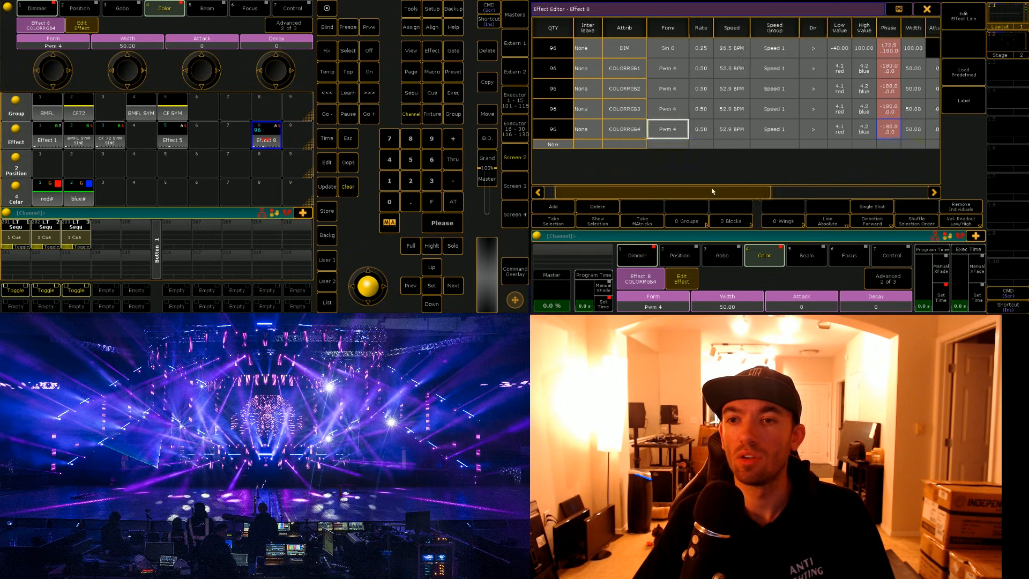
click(744, 56)
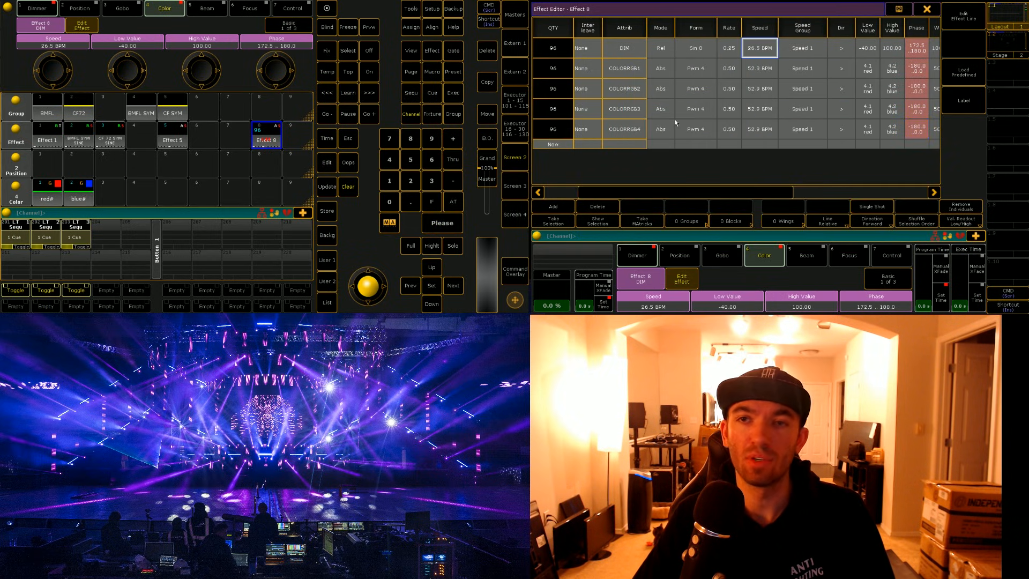
click(927, 9)
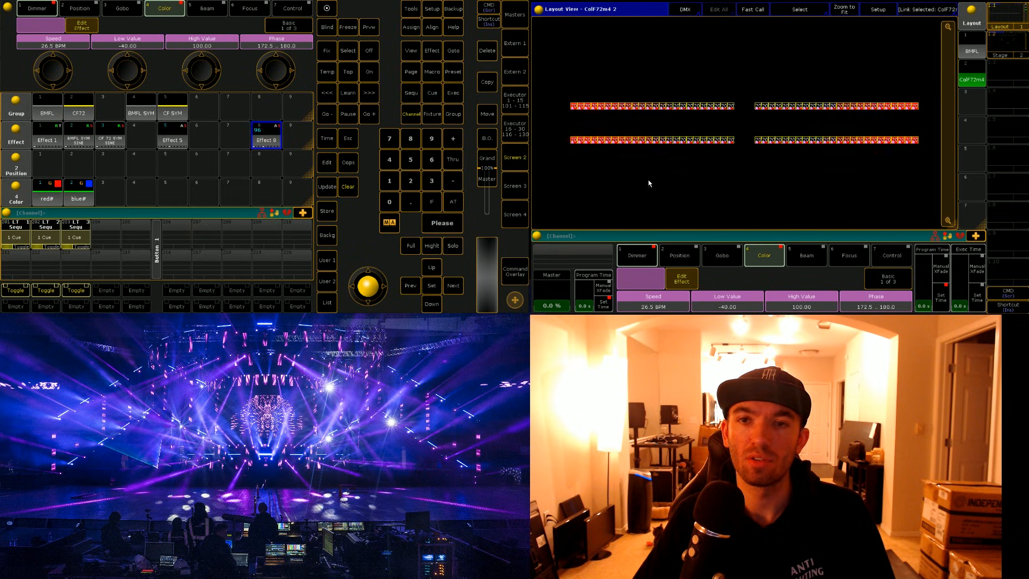
click(349, 188)
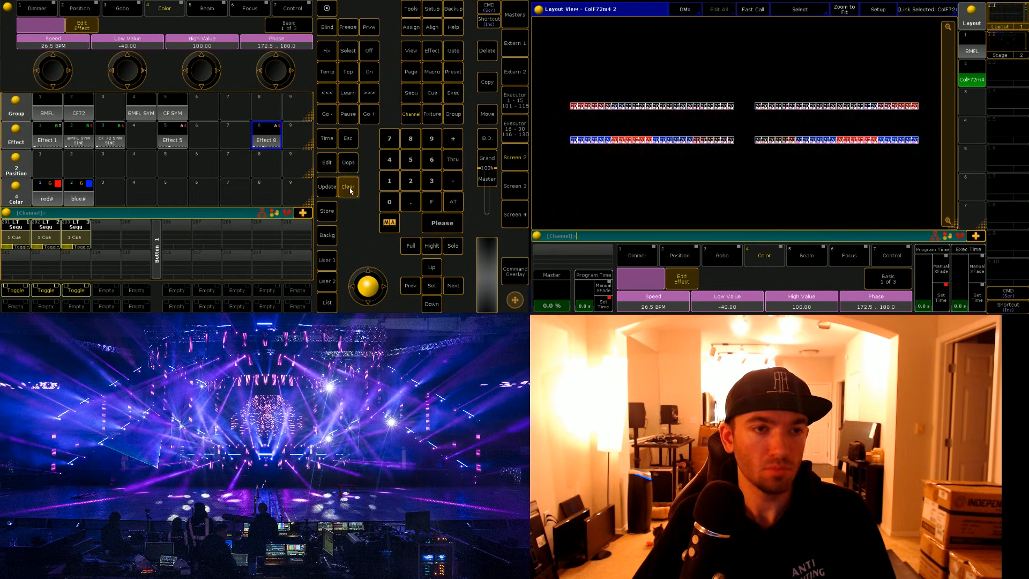
Step: Show the Stage View and bring the BMFL group to full intensity
click(972, 48)
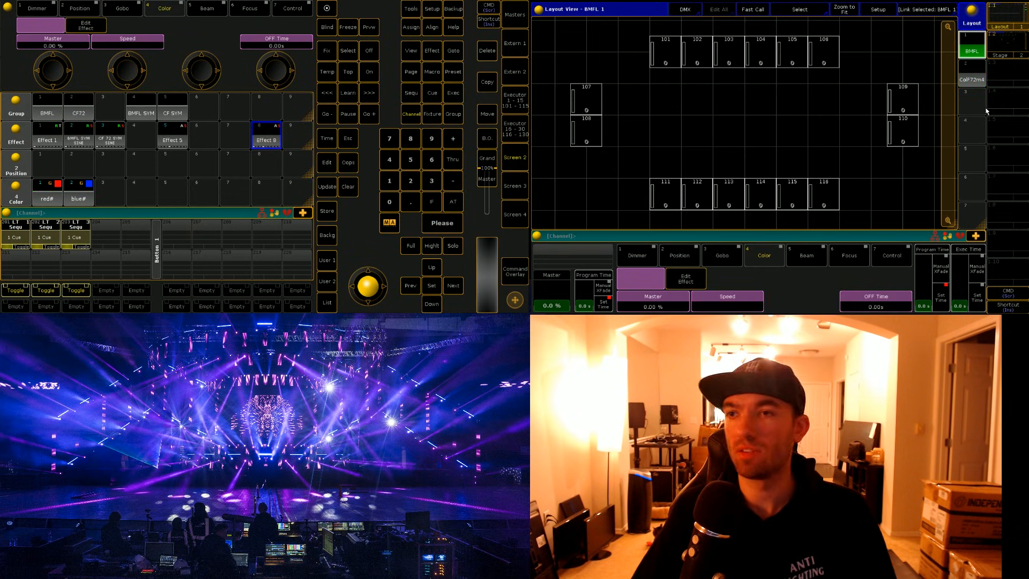
click(1007, 43)
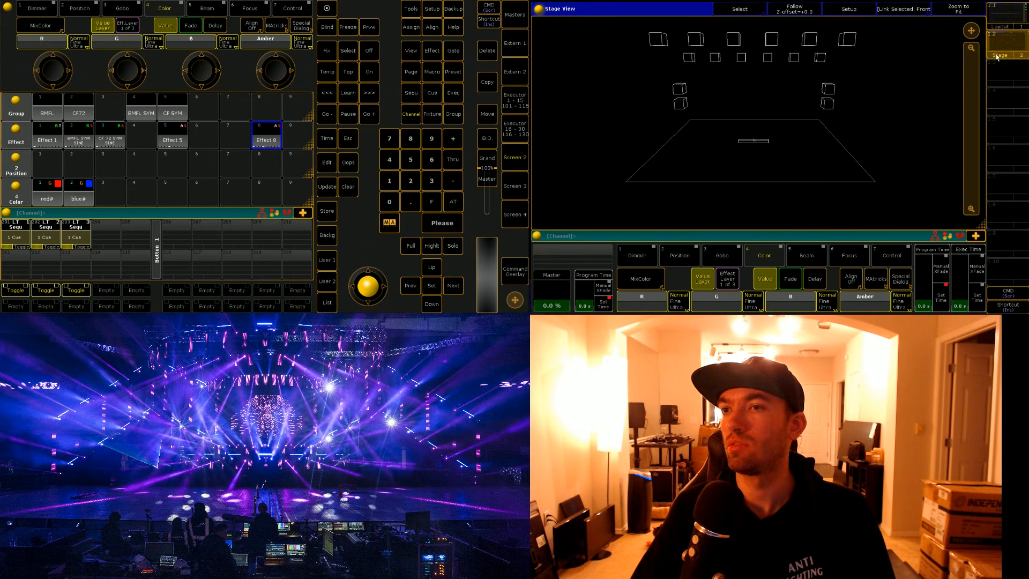
click(52, 114)
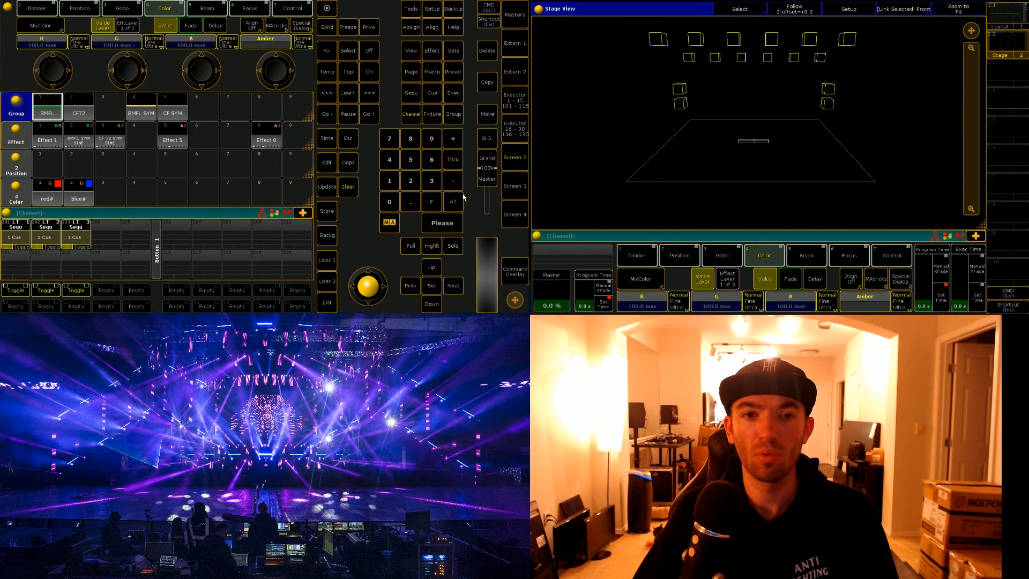
click(411, 246)
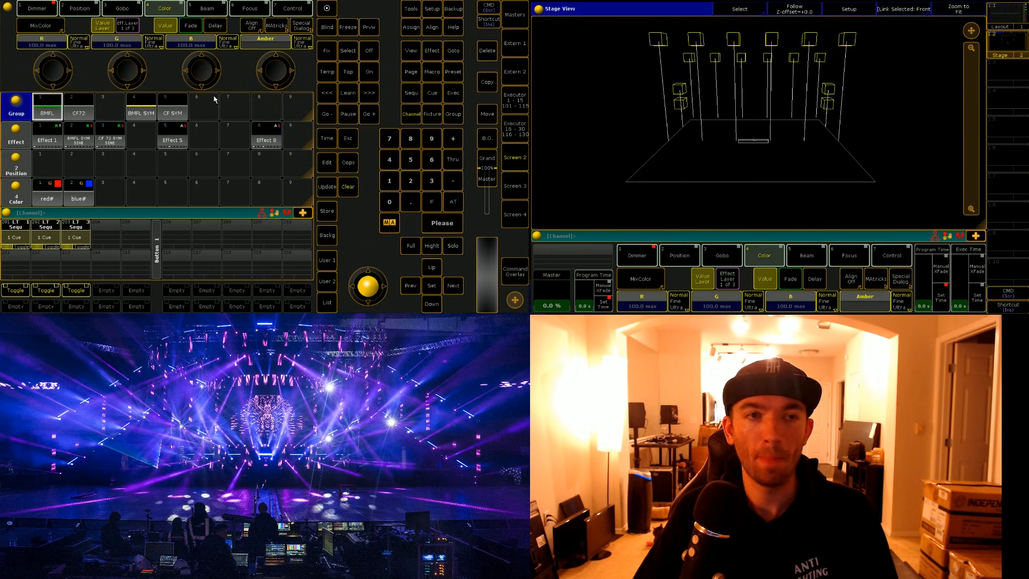
Step: Tilt the BMFL fixtures to -54 with the pan centred and store this as the first position preset
click(88, 11)
scroll(127, 75, down, 3)
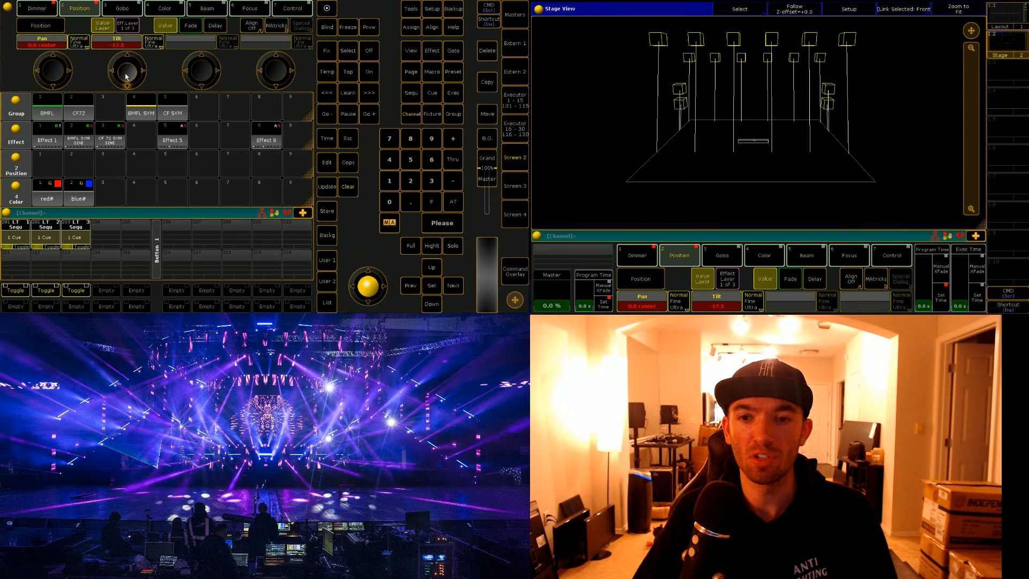
scroll(127, 76, down, 4)
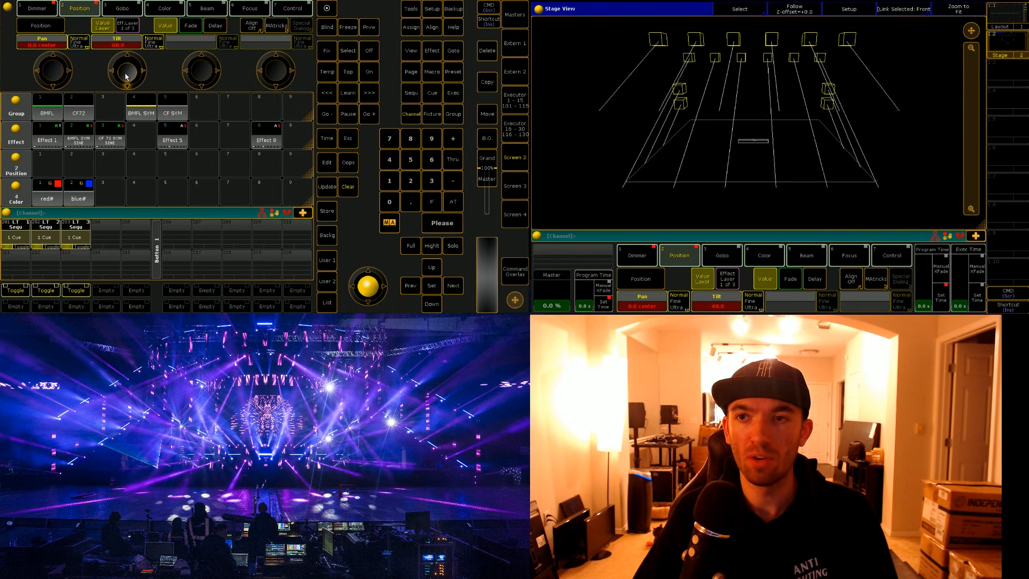
scroll(127, 76, up, 1)
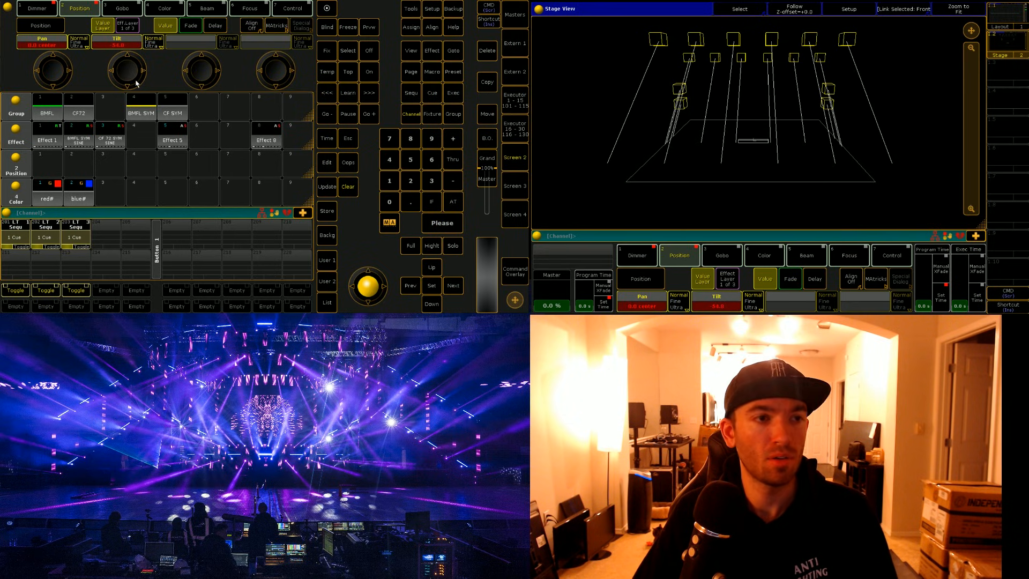
click(327, 211)
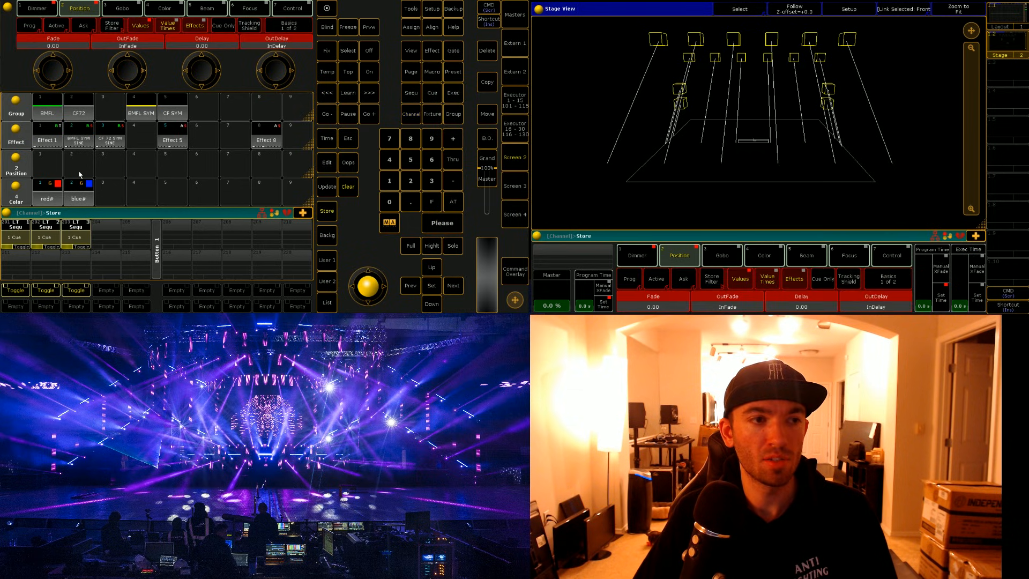
click(58, 170)
Step: Pan the BMFL fixtures to about -40 and store this as the second position preset
drag(54, 78, 34, 79)
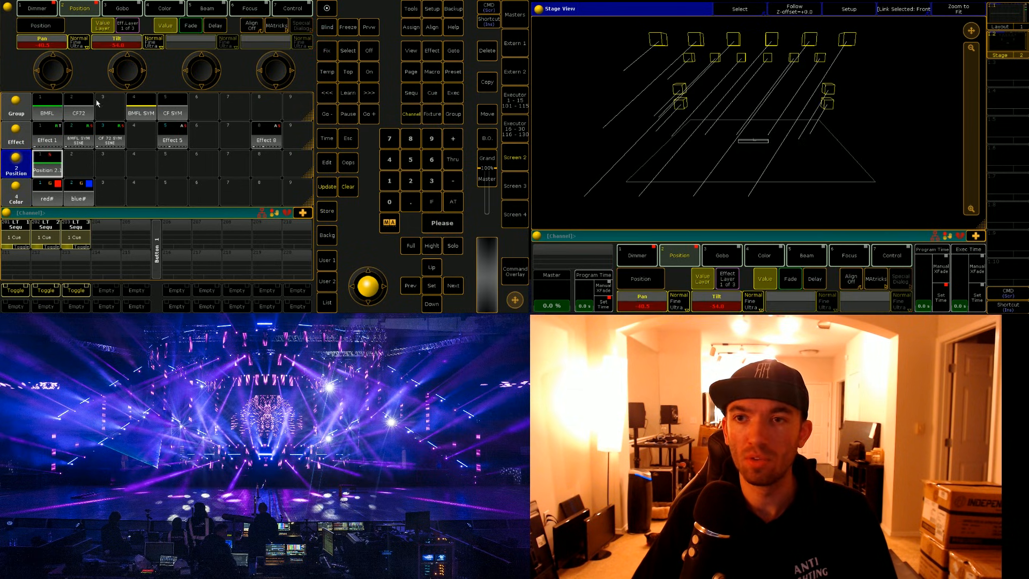
click(326, 212)
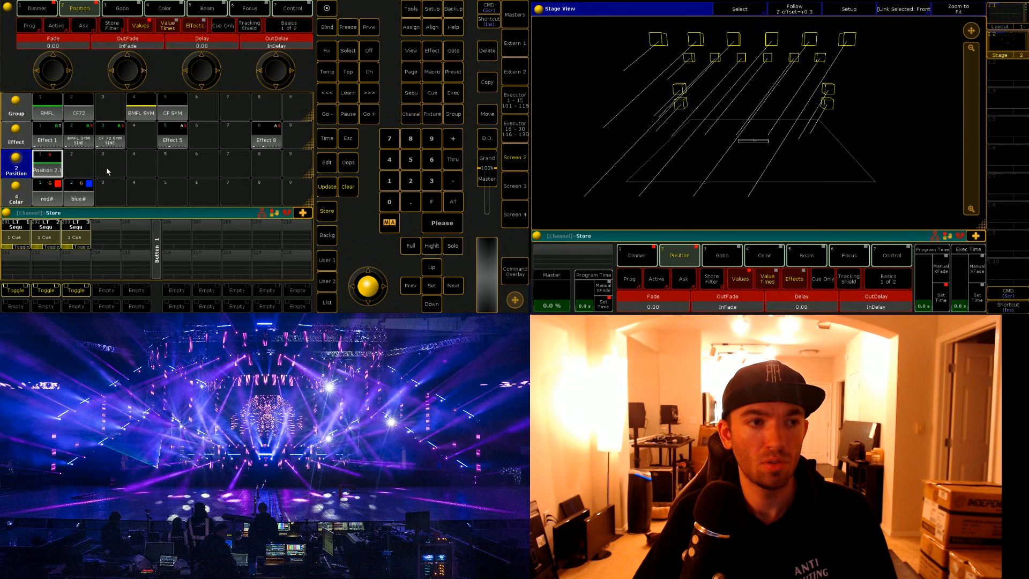
click(79, 166)
Step: Set the pan of the BMFL fixtures to 40 and store this as the third position preset
click(53, 83)
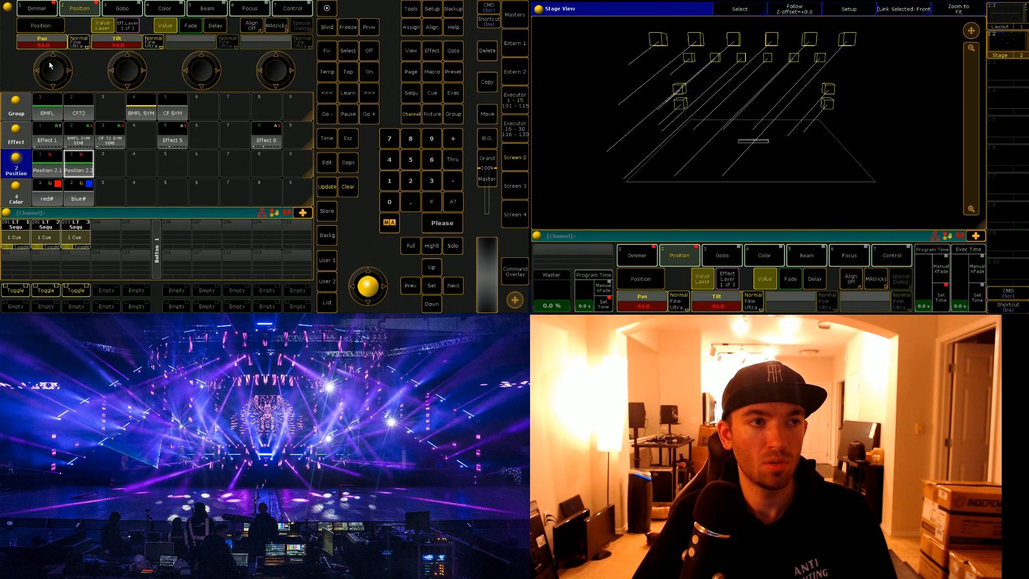
click(47, 47)
text(40)
key(Return)
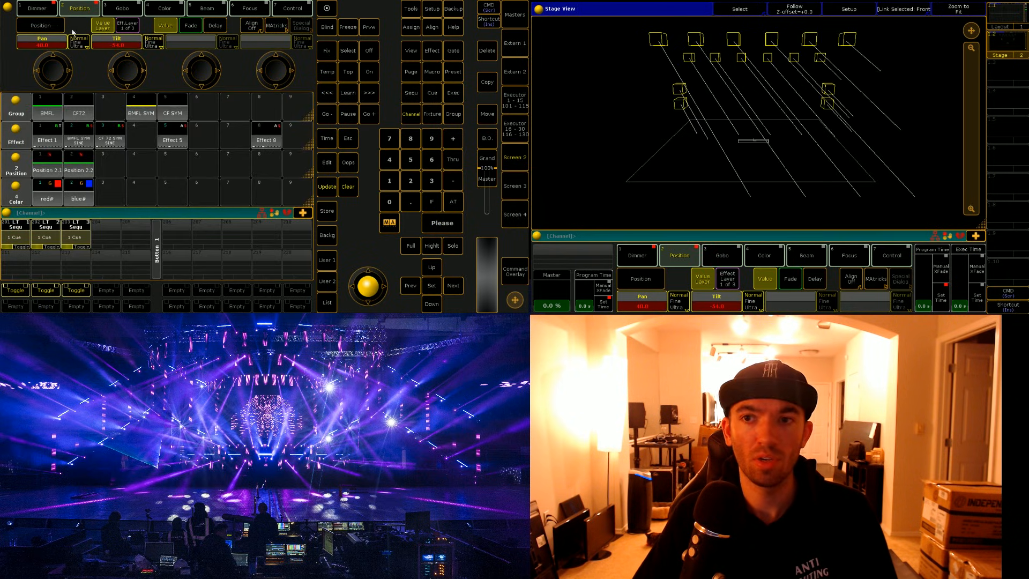
click(330, 208)
click(118, 171)
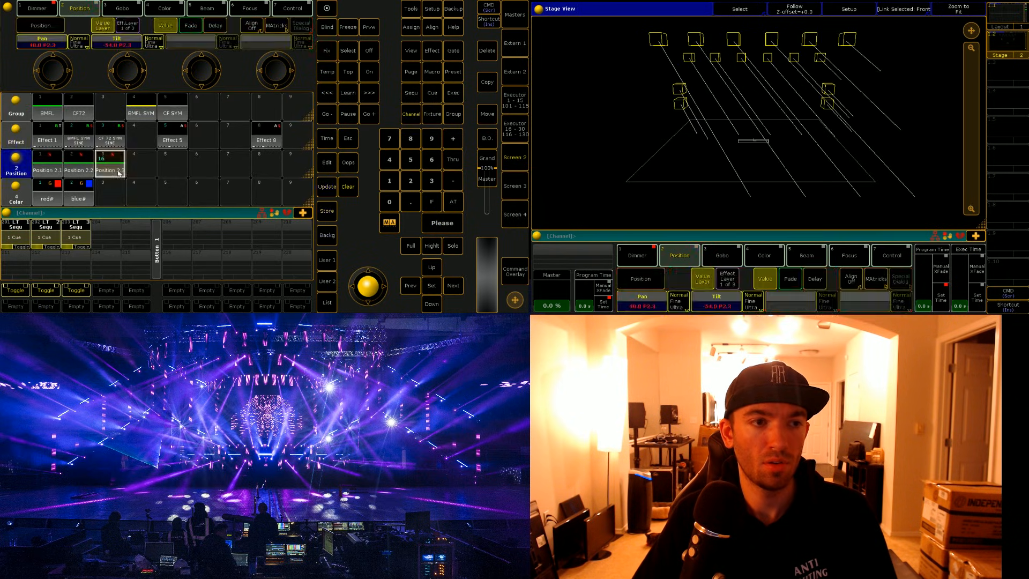
Step: Aim all BMFL beams at one point at the front centre of the stage with Follow and store the fourth position preset
click(806, 13)
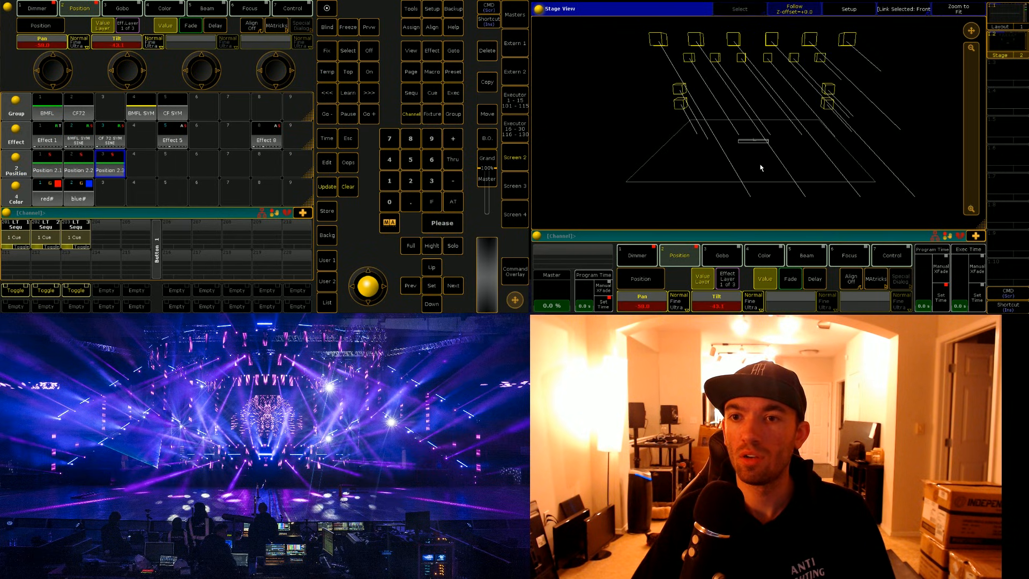
mouse_move(761, 167)
mouse_down()
mouse_move(745, 176)
mouse_move(756, 179)
mouse_up()
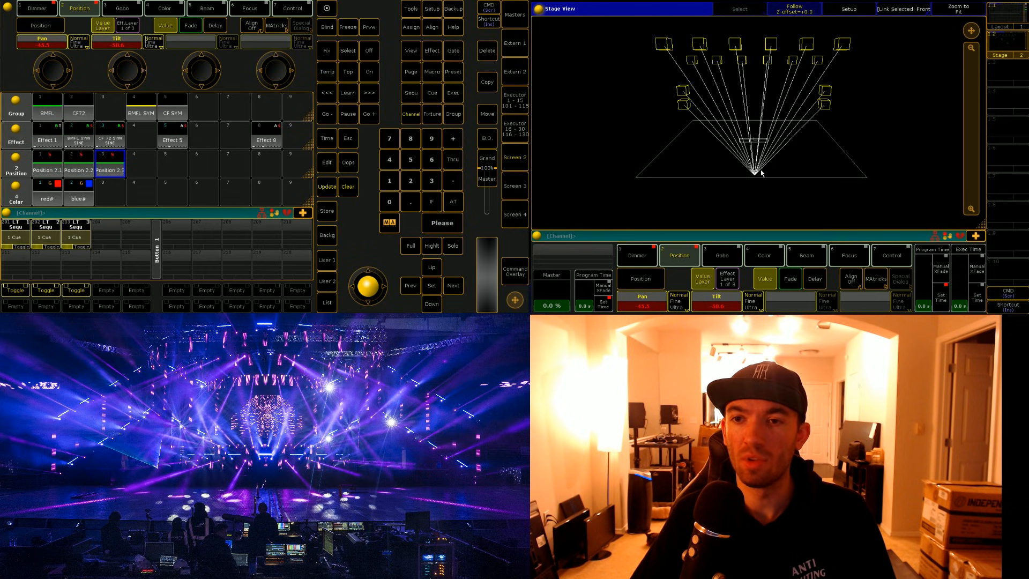
mouse_move(761, 173)
mouse_down()
mouse_move(691, 202)
mouse_move(660, 162)
mouse_move(735, 161)
mouse_move(751, 176)
mouse_up()
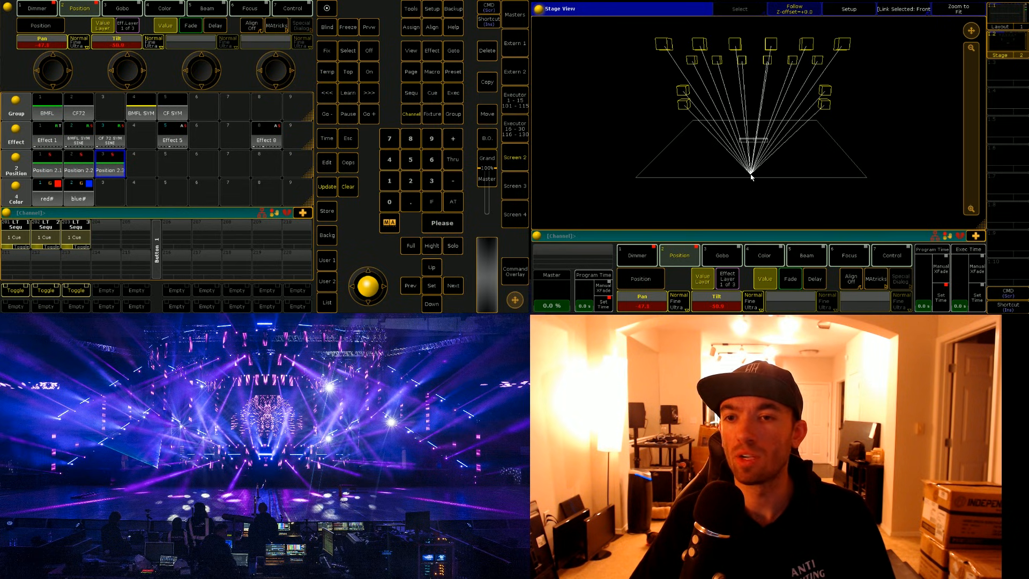
click(327, 211)
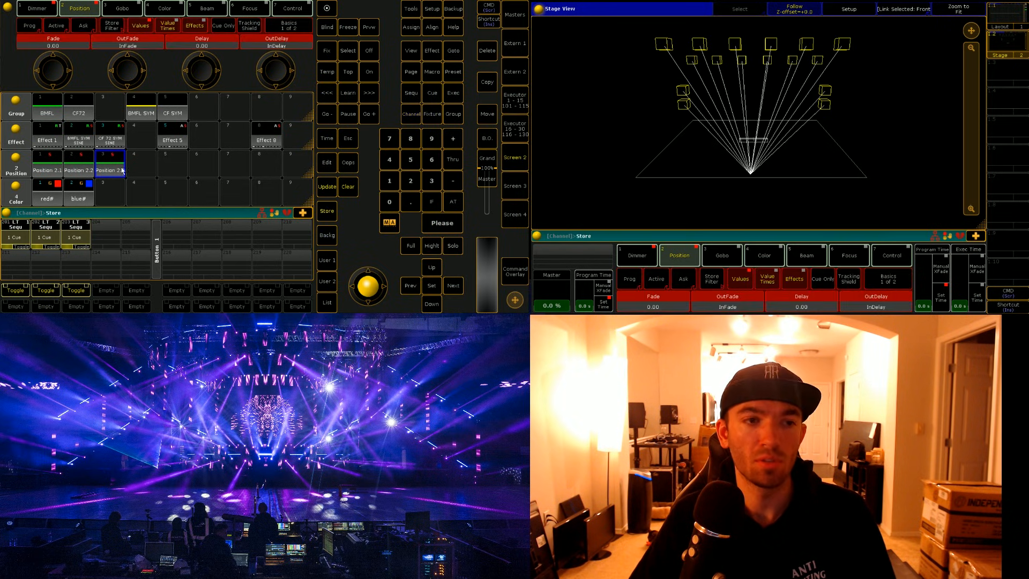
click(140, 165)
click(348, 186)
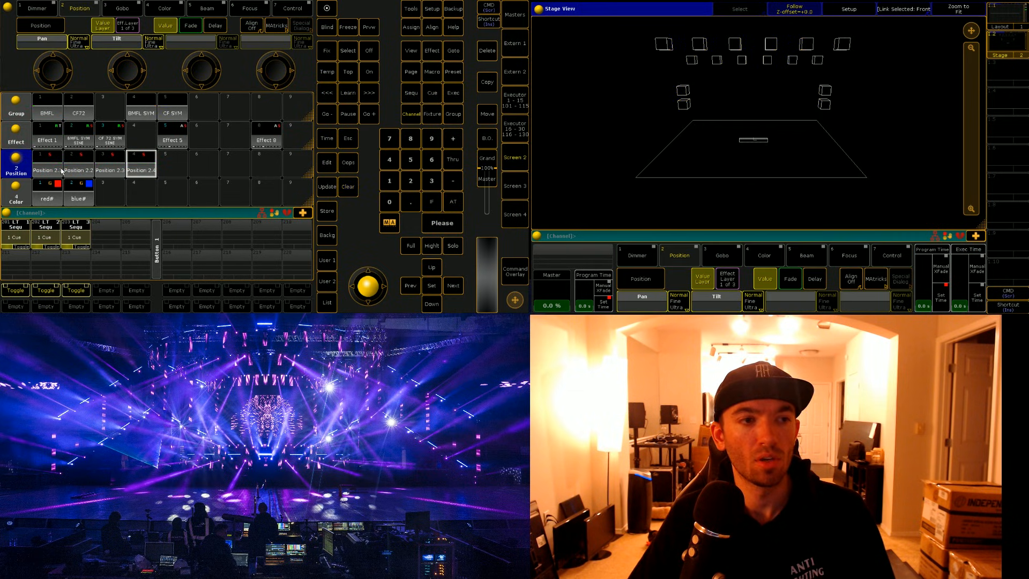
Step: Label the first position preset Straight and recall the second position preset on the BMFL fixtures
click(45, 165)
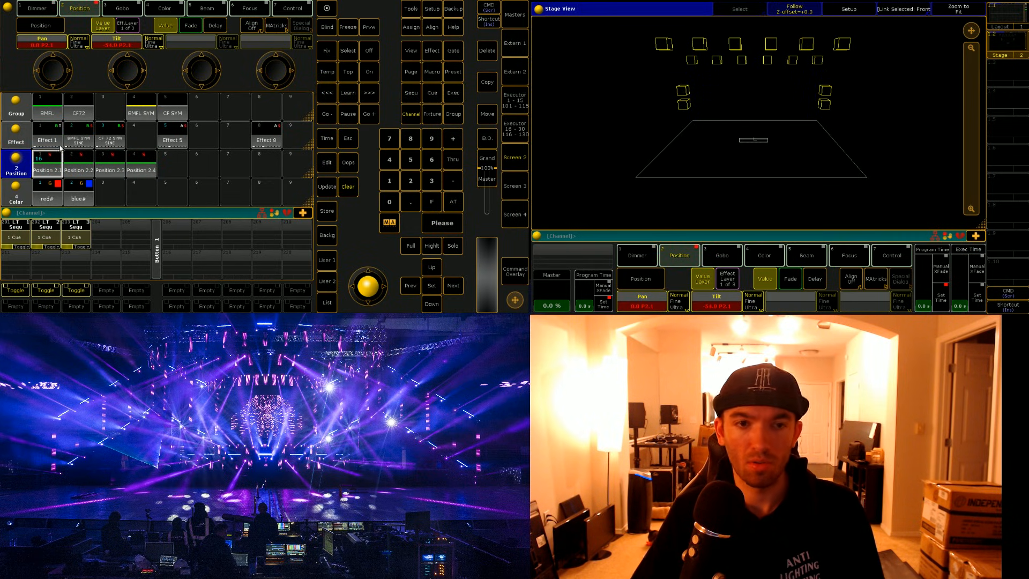
click(435, 249)
text(Straight)
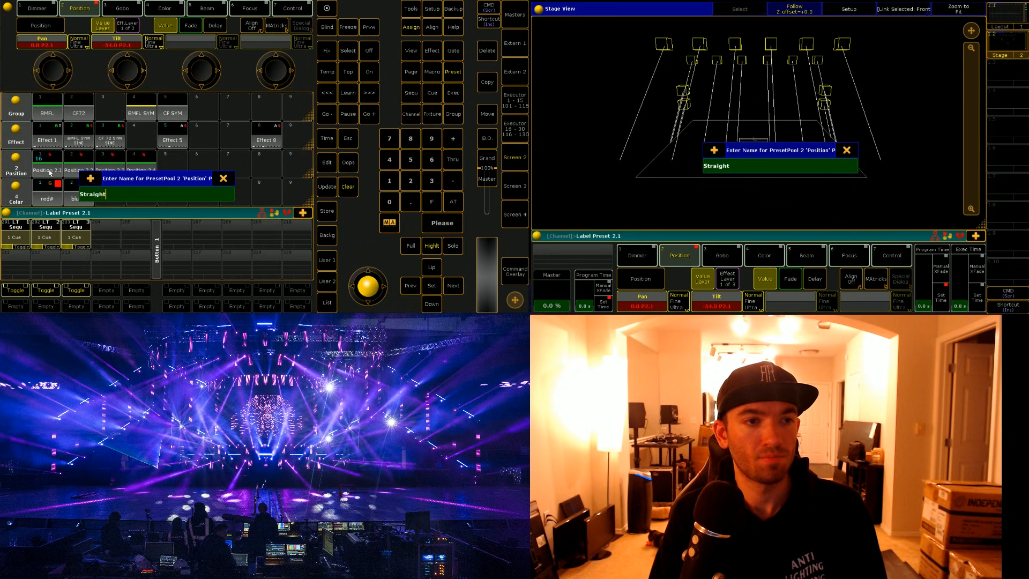
key(Return)
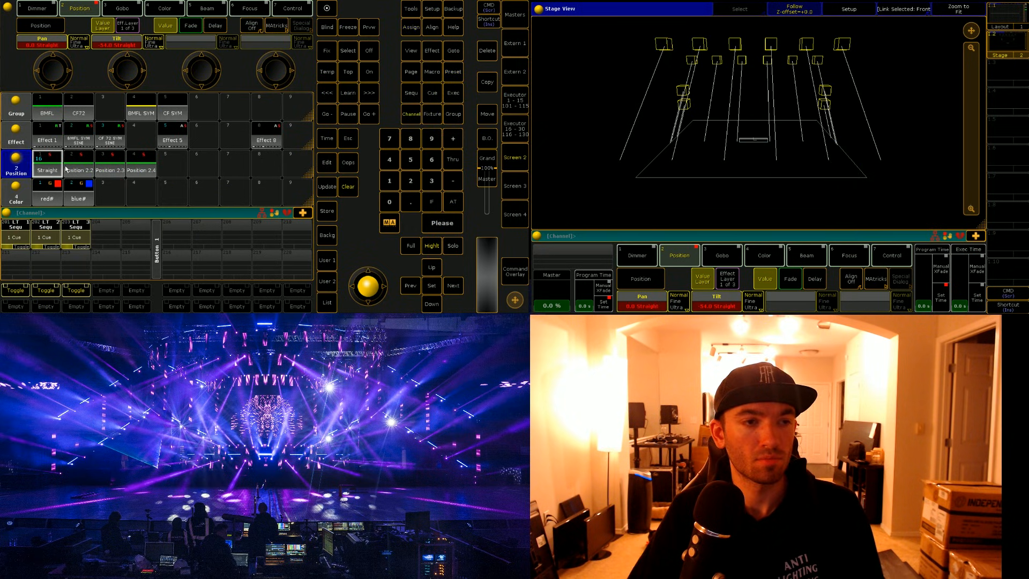
click(73, 170)
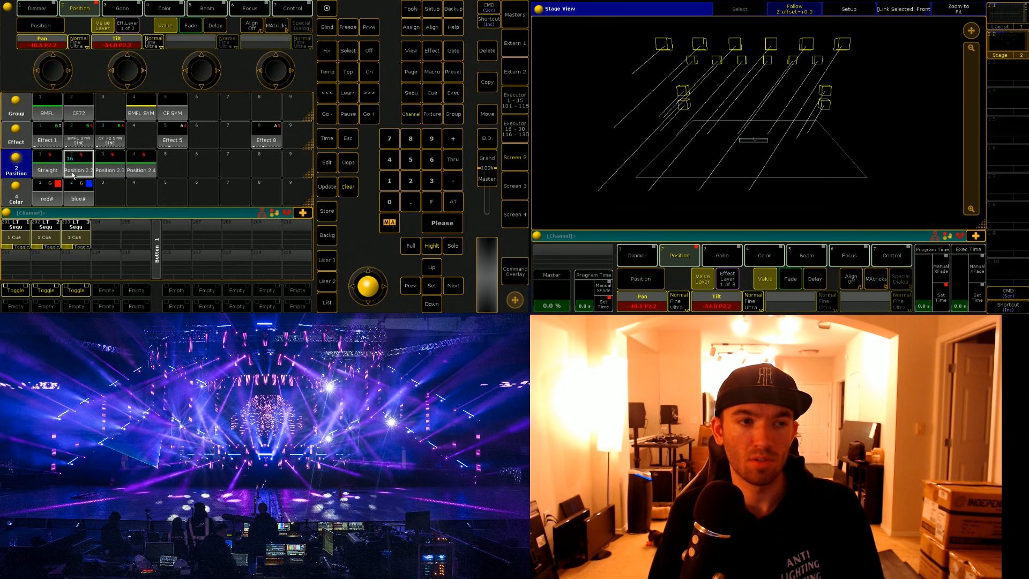
Step: Label the second, third and fourth position presets SR, SL and Center, and clear the programmer
text(SR)
key(Return)
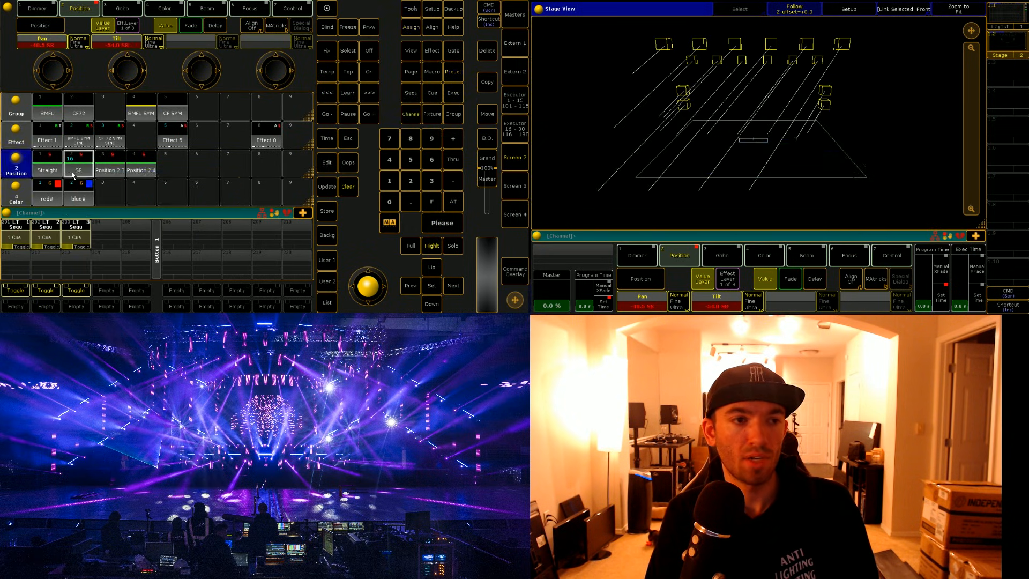
click(99, 169)
text(SL)
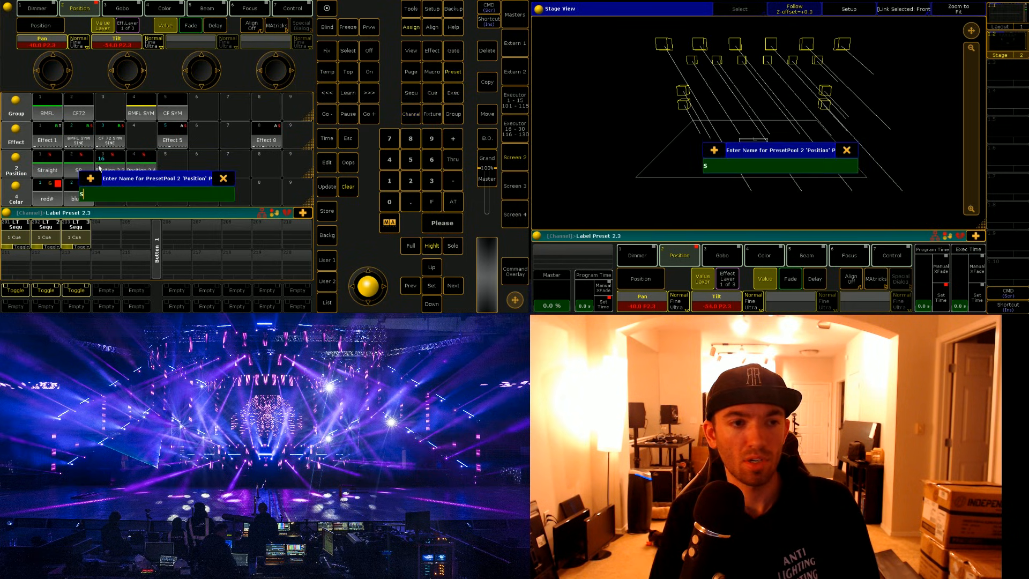
key(Return)
click(143, 167)
text(Ce)
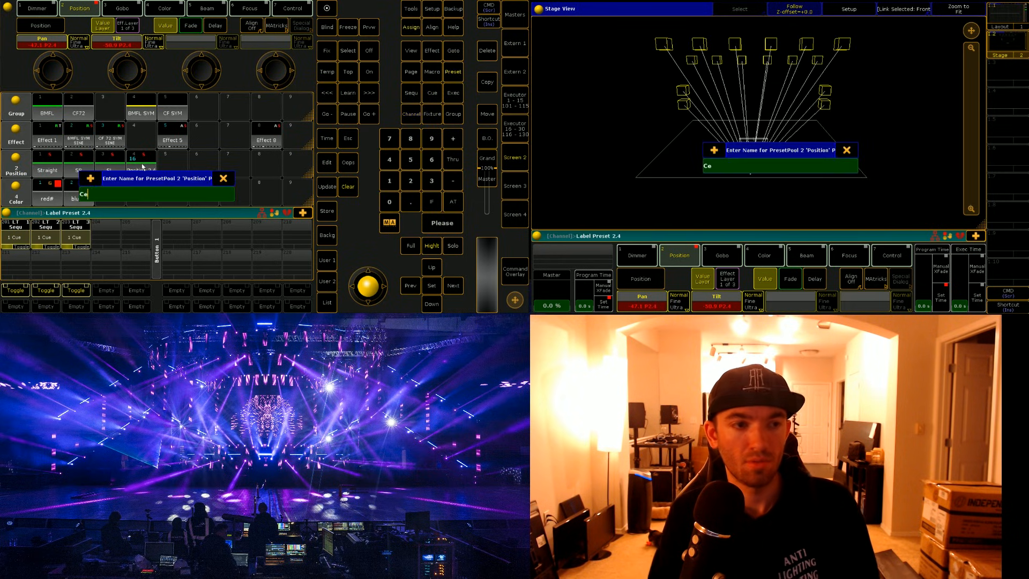
text(nter)
key(Return)
click(349, 187)
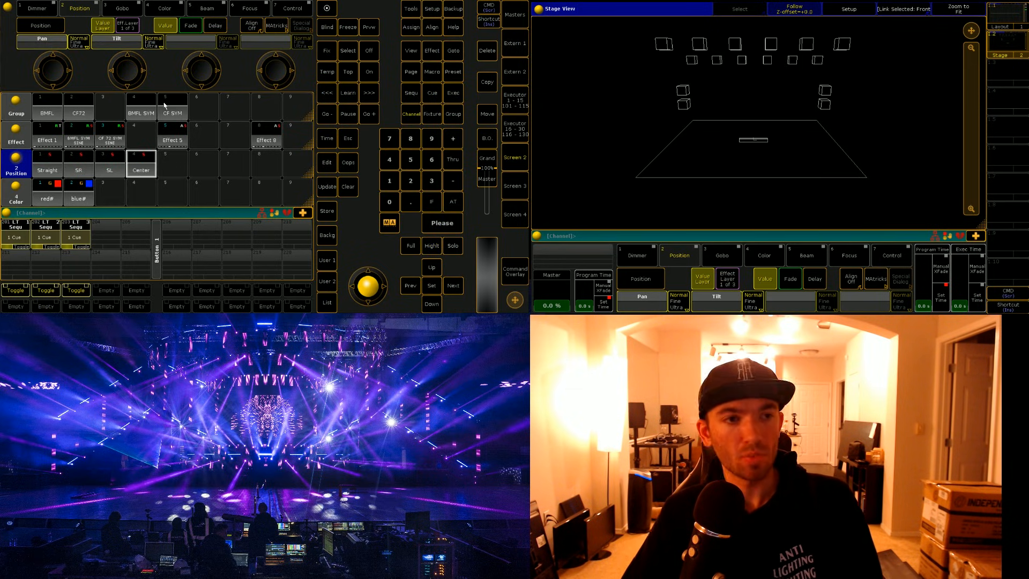
Step: With the BMFL SYM group selected, load the predefined P/T Circle effect into empty effect slot 4
click(147, 113)
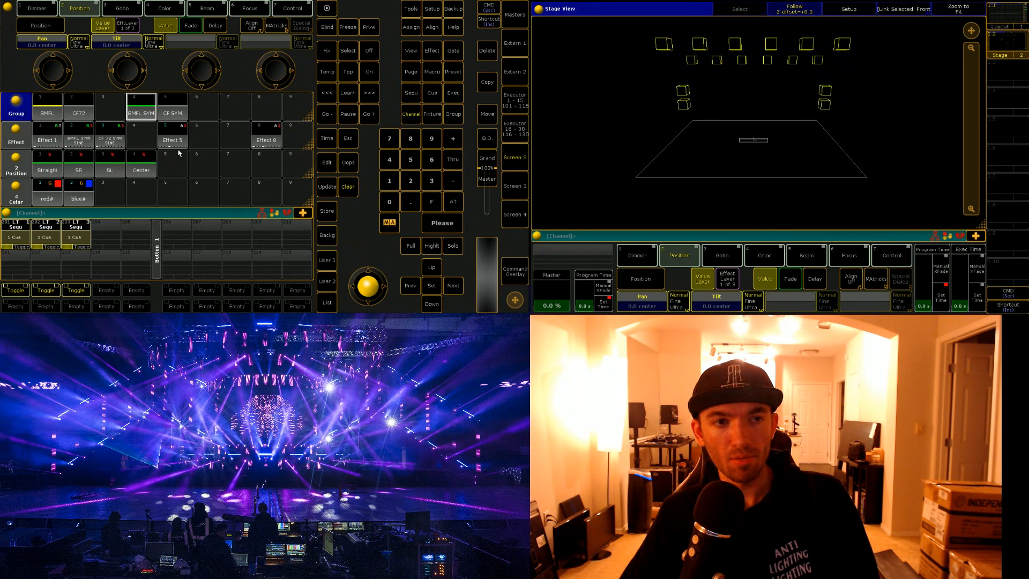
click(148, 143)
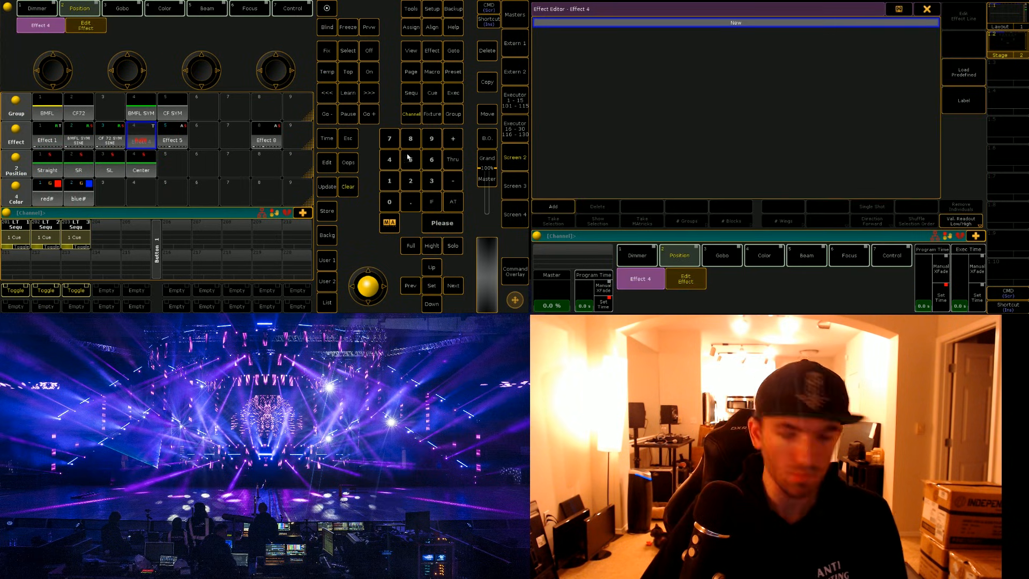
click(975, 74)
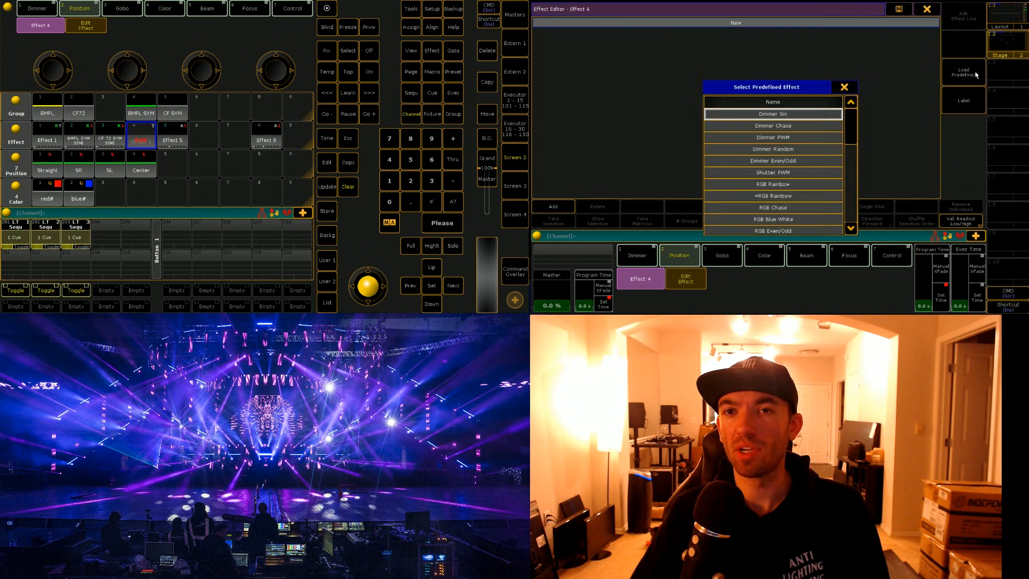
drag(851, 125, 854, 196)
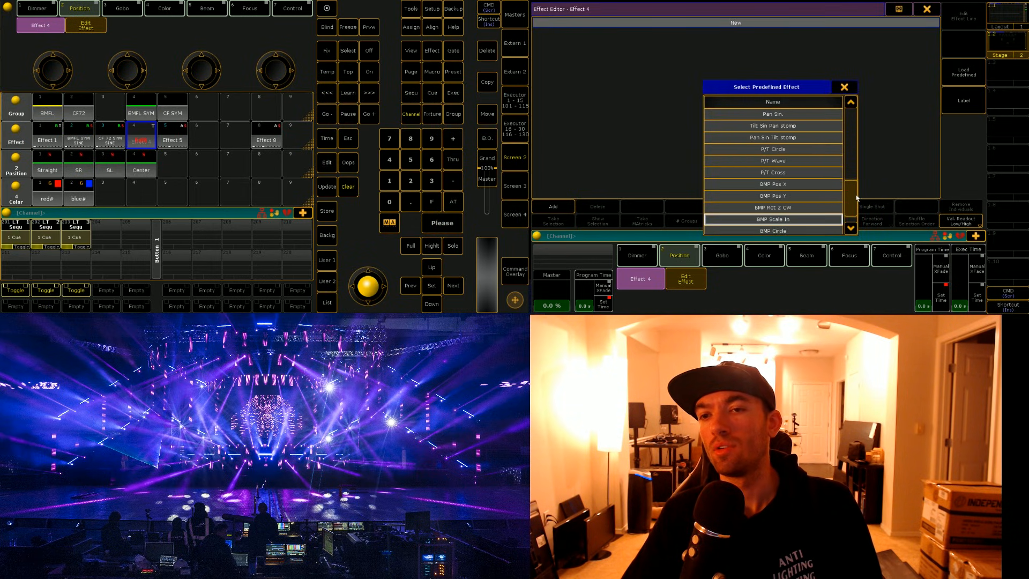
click(782, 150)
Step: Assign Speed 1 as the speed group of the circle effect's pan and tilt lines
click(796, 49)
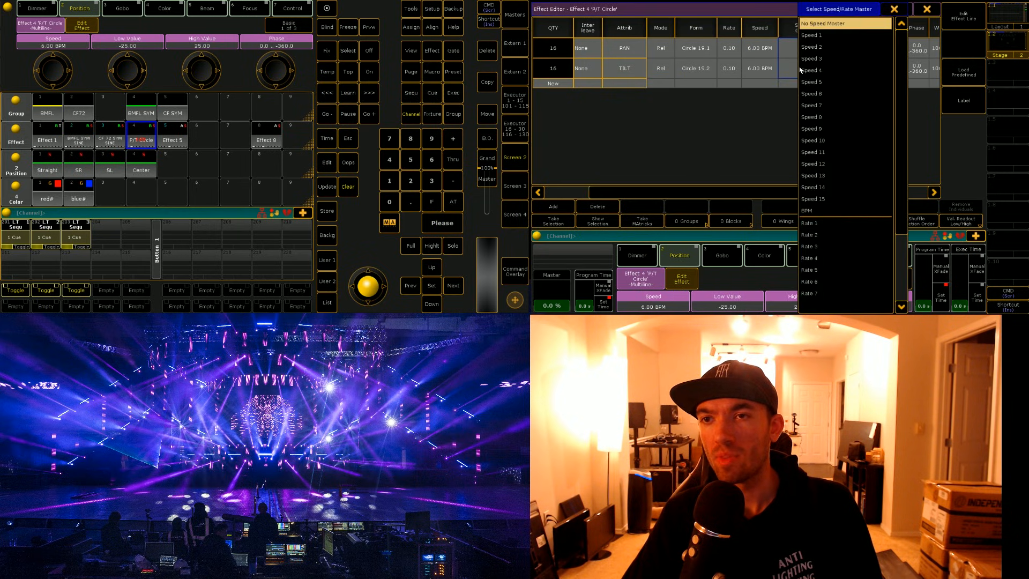
click(827, 36)
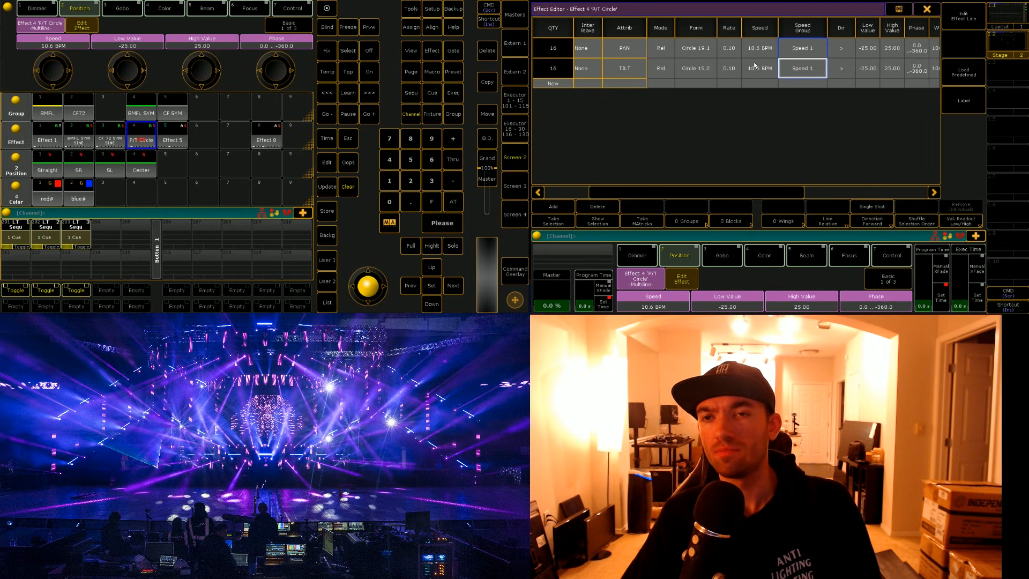
click(726, 50)
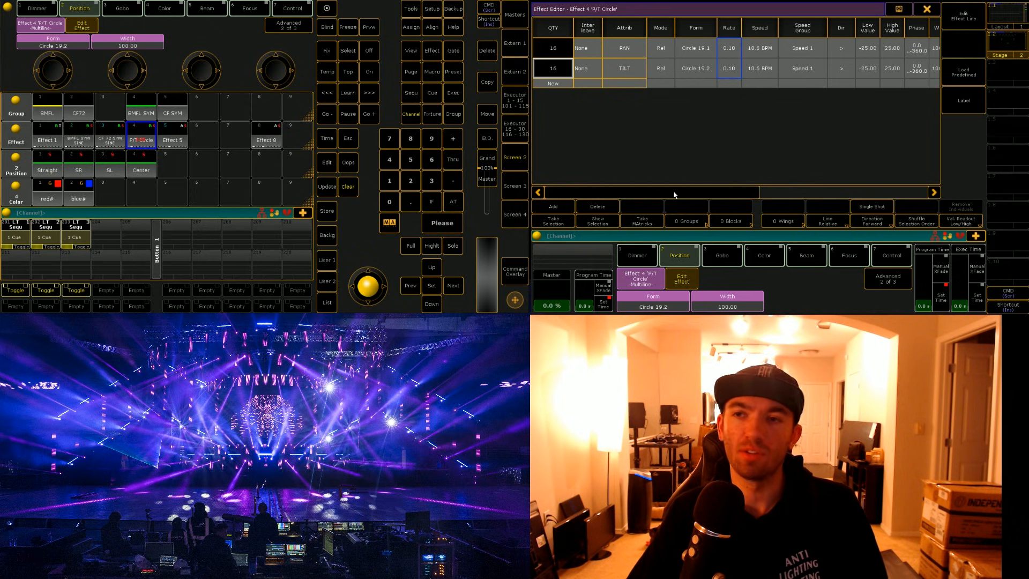
Step: Set the low value to -45 and the high value to 45 for both circle effect lines, and close the effect editor
click(865, 68)
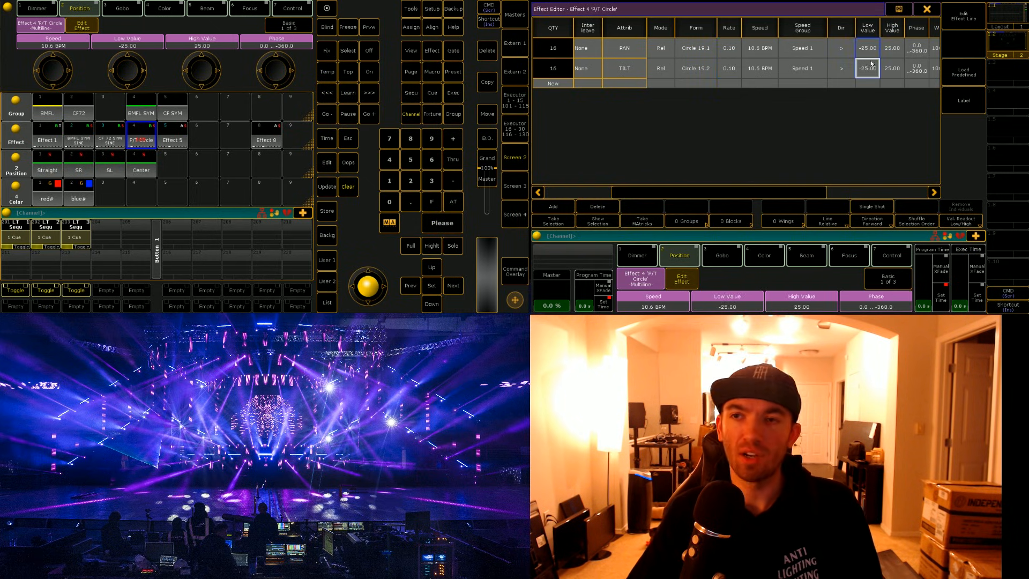
right_click(871, 69)
text(-45)
key(Return)
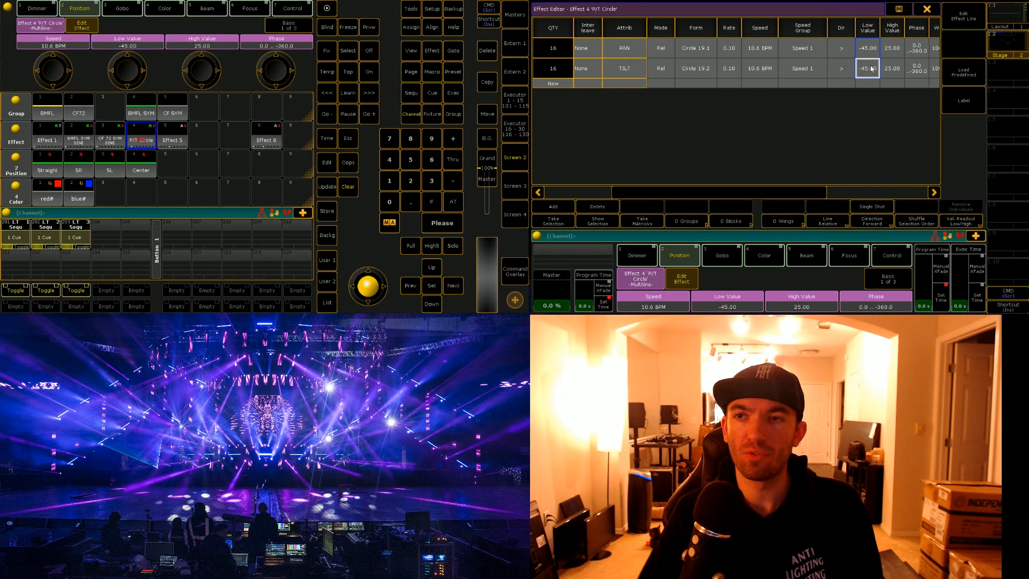
click(894, 68)
right_click(896, 71)
text(45)
key(Return)
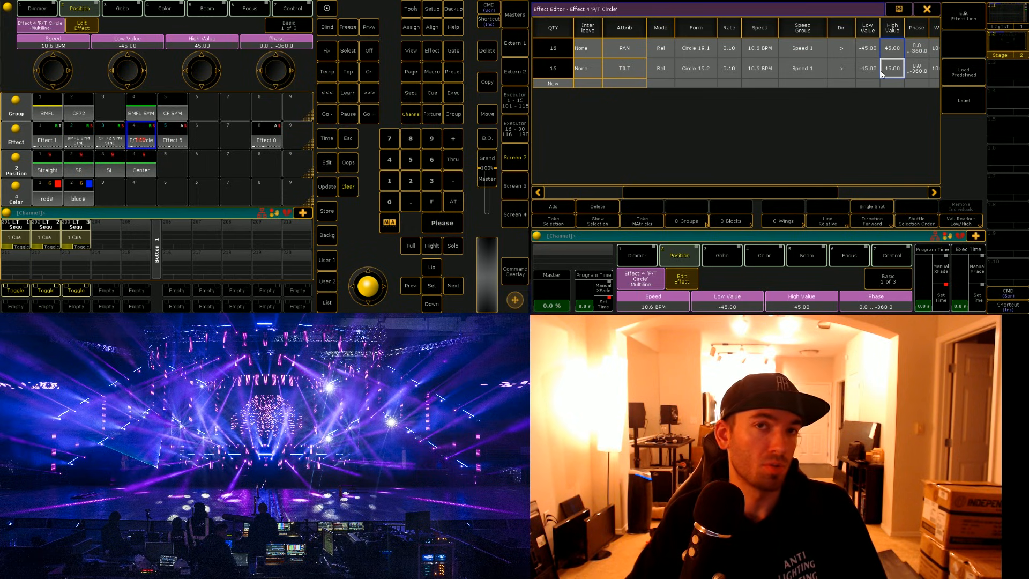
drag(808, 195, 882, 190)
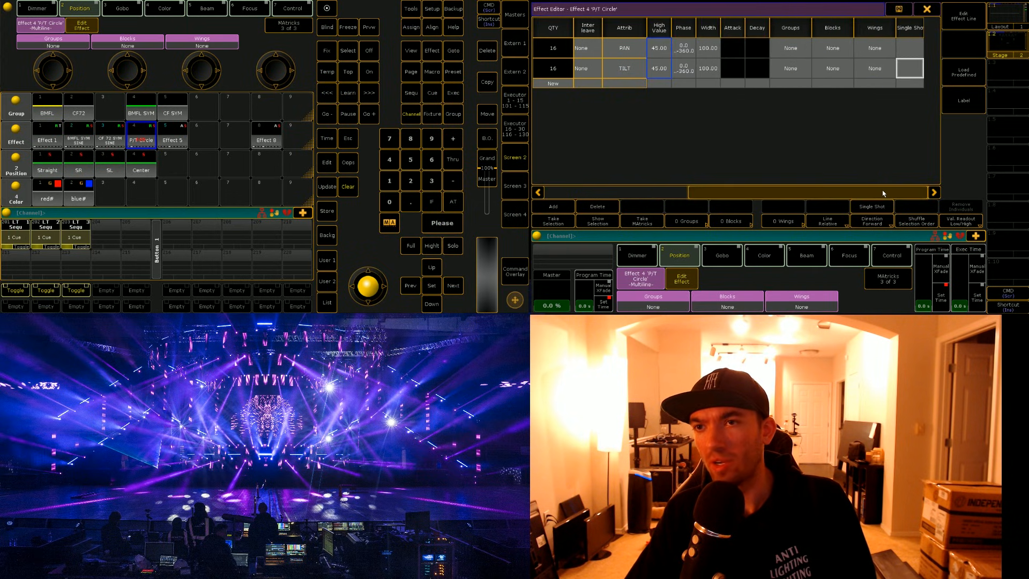
click(652, 111)
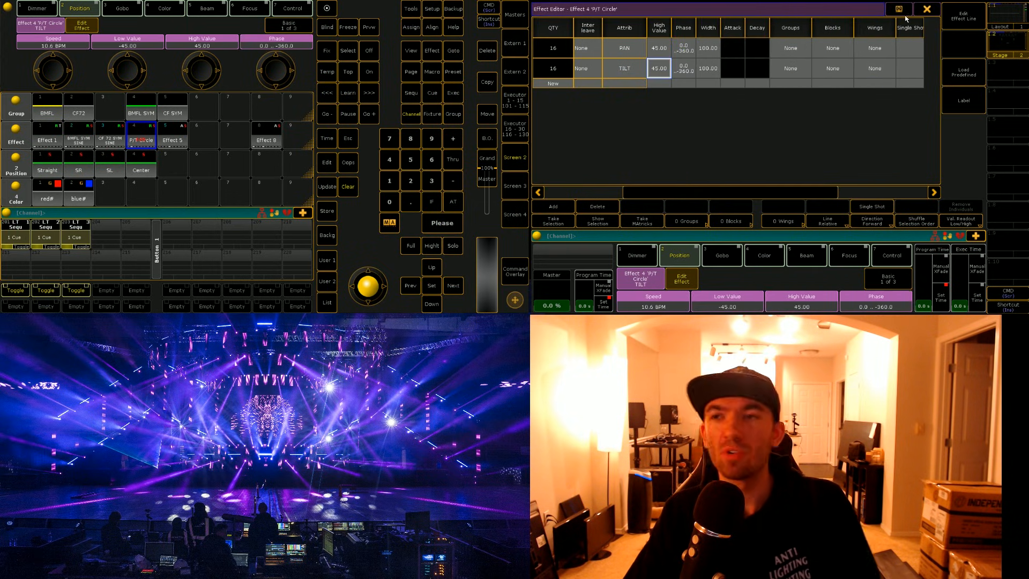
click(928, 8)
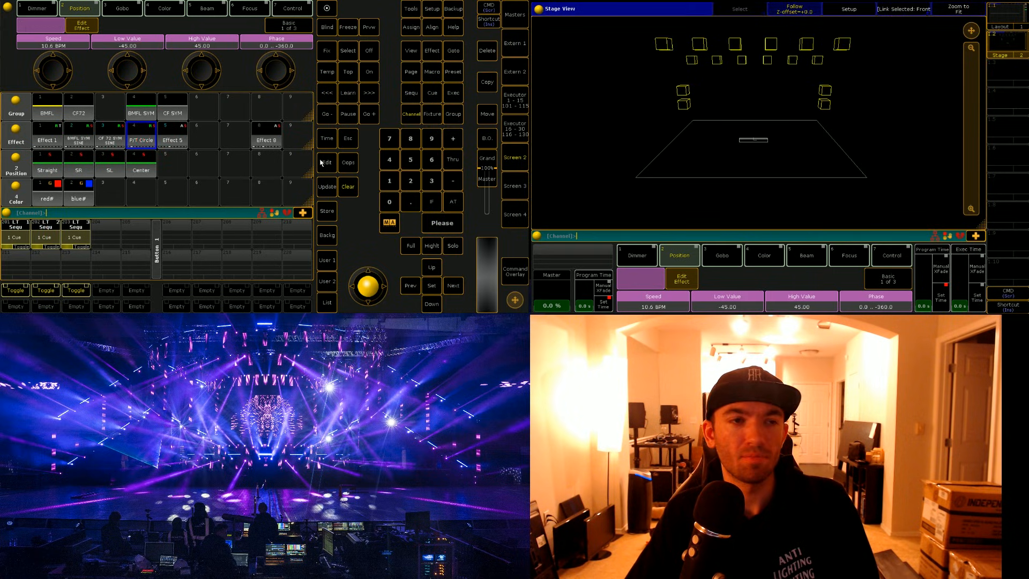
Step: Store the BMFL SYM group at full in the Straight position on button executor 206, run it and clear the programmer
click(348, 187)
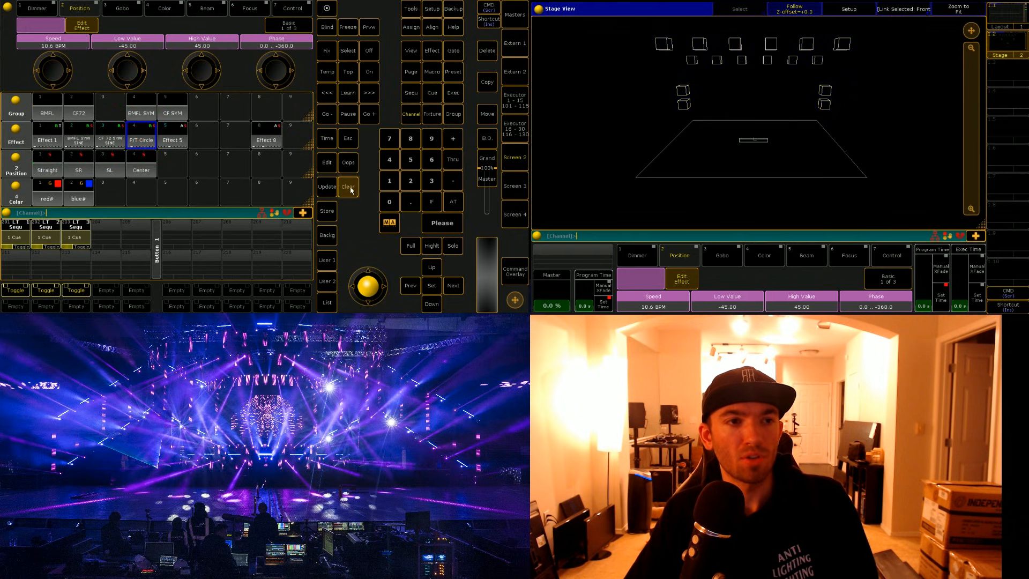
click(141, 107)
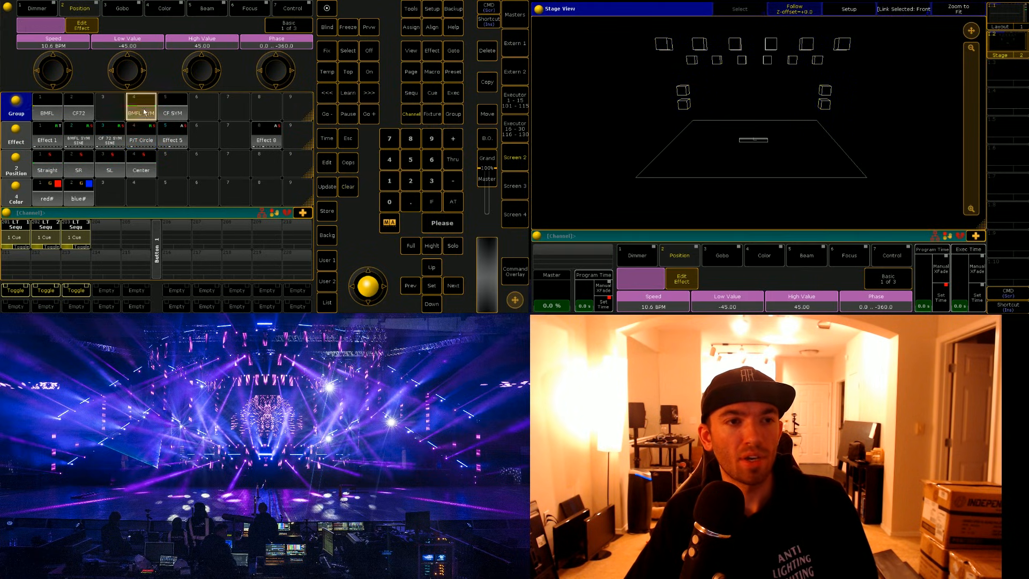
click(409, 245)
click(56, 168)
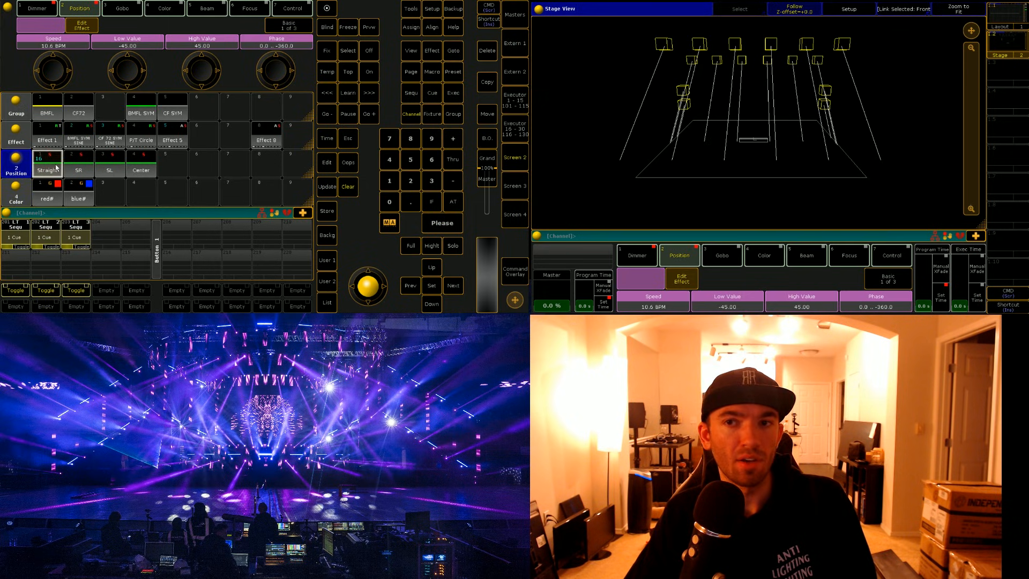
click(333, 218)
click(179, 239)
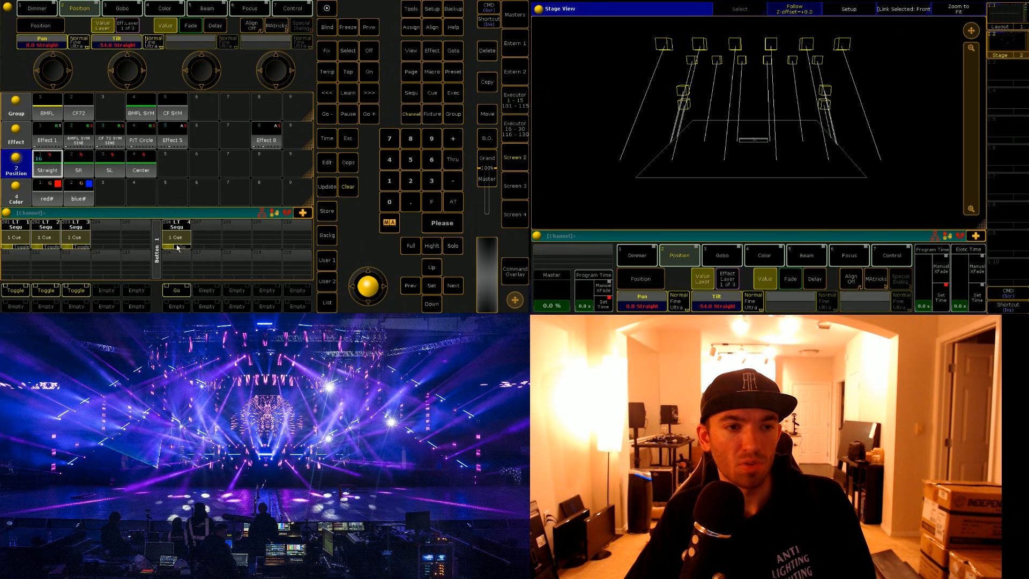
click(176, 291)
double_click(352, 190)
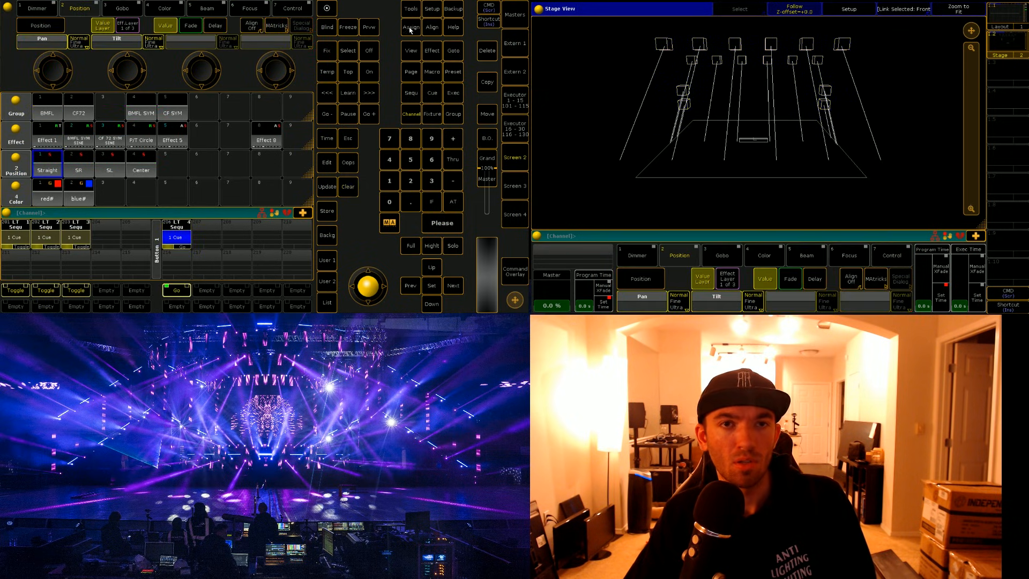
Step: Label button executor 206 BMFL ON
double_click(409, 28)
click(182, 235)
text(B)
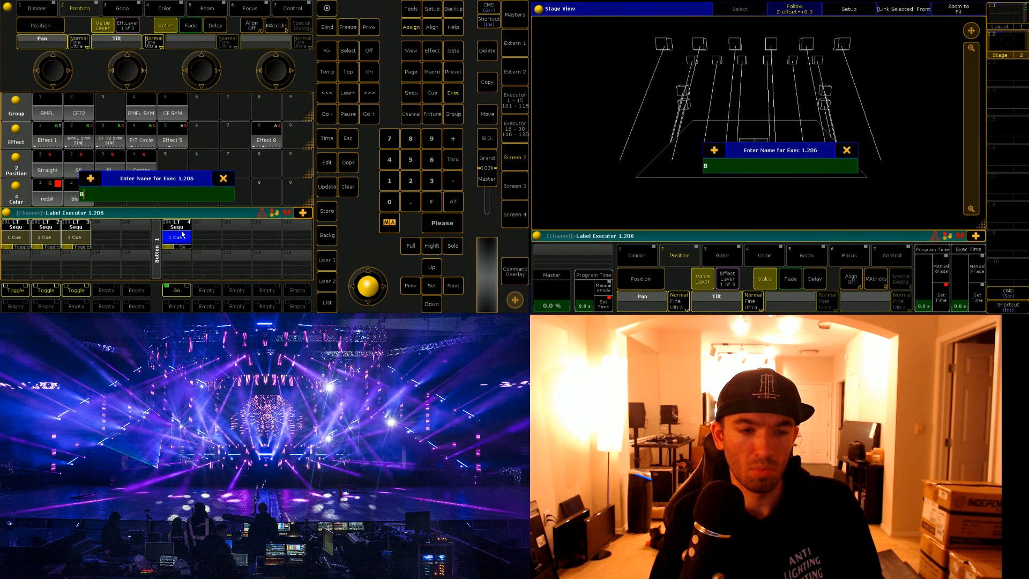
text(MFL ON)
key(Return)
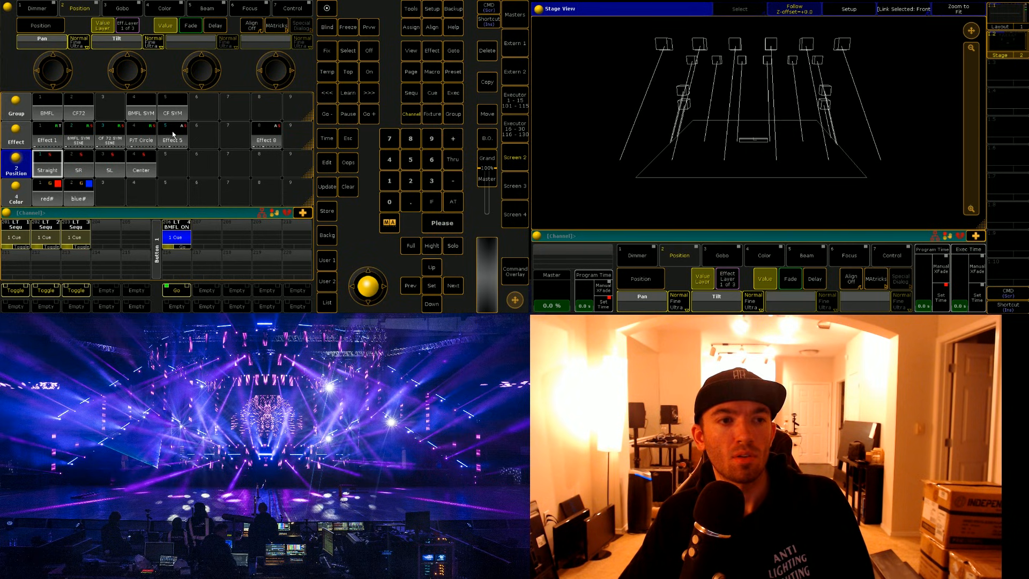
Step: Apply the P/T Circle effect to the BMFL SYM fixtures and store it on fader executor 2
click(150, 141)
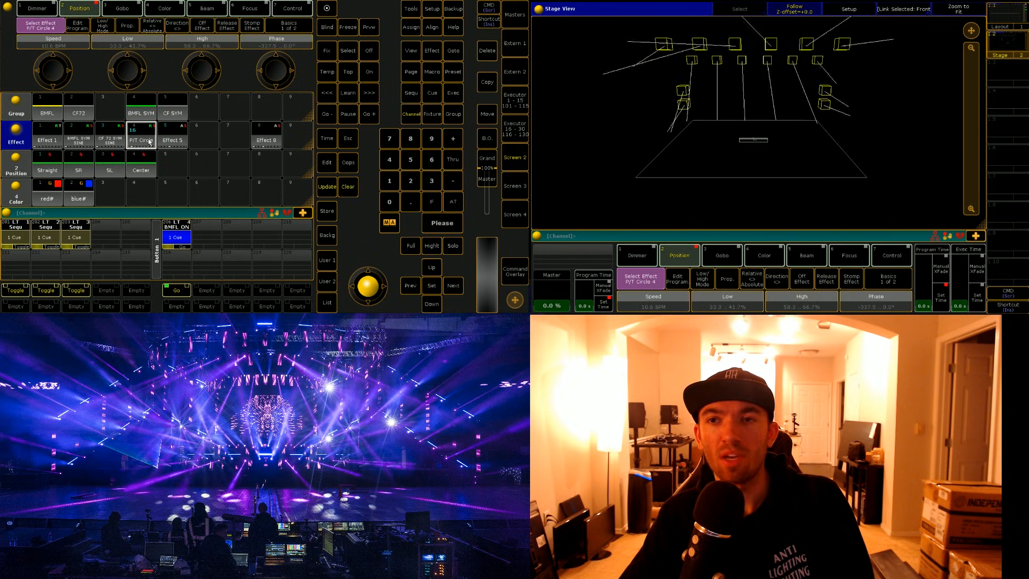
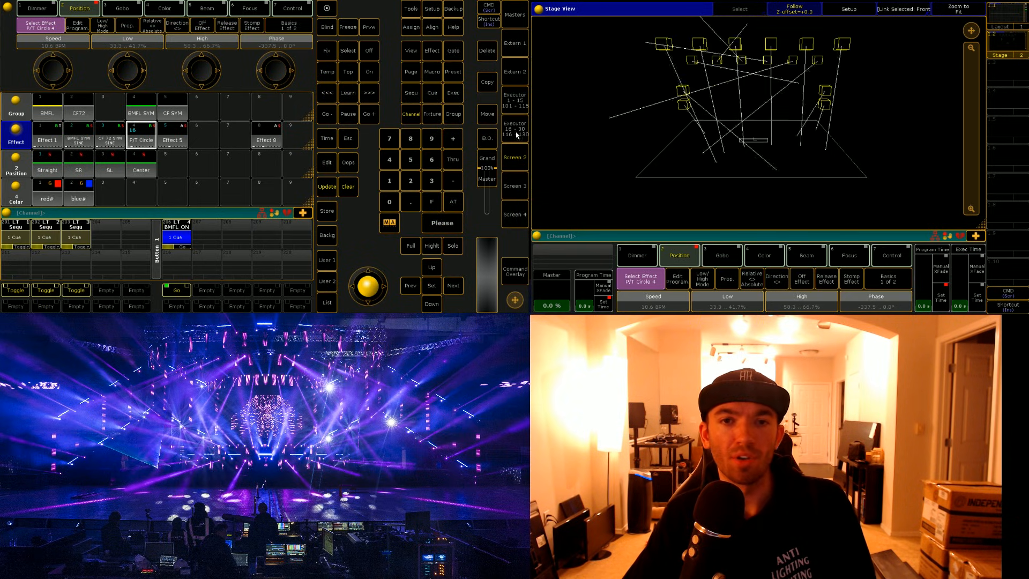
click(146, 138)
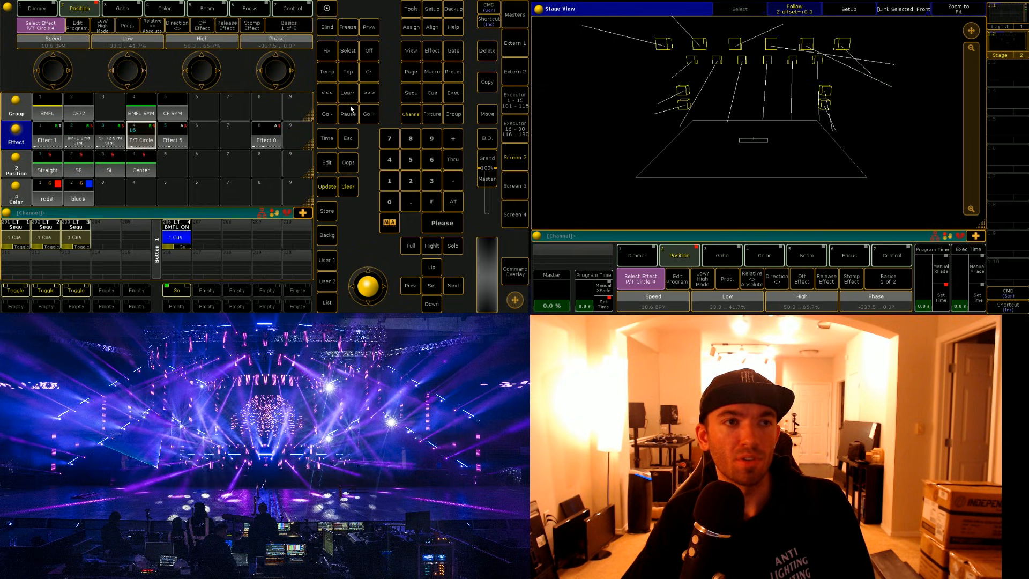
click(518, 103)
click(515, 276)
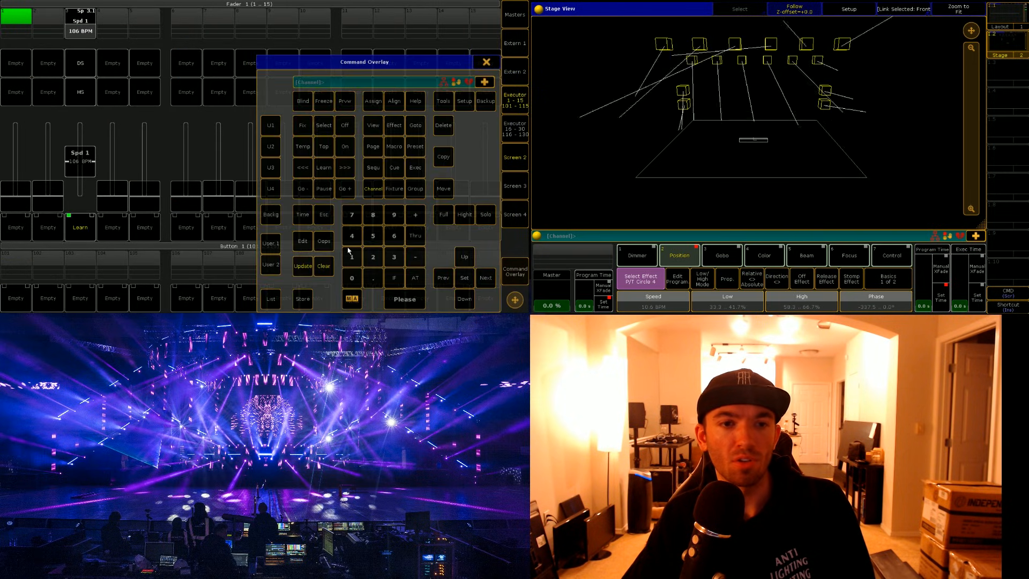
click(306, 302)
click(47, 21)
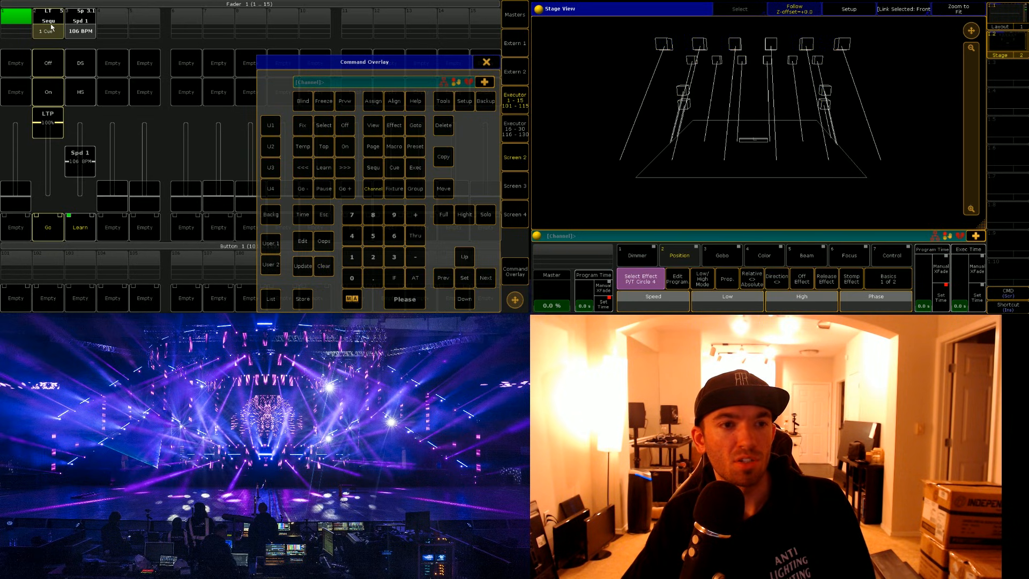
Step: Change the fader function of executor 2 to TempFader and raise the fader partway to bring in the circle effect
click(52, 19)
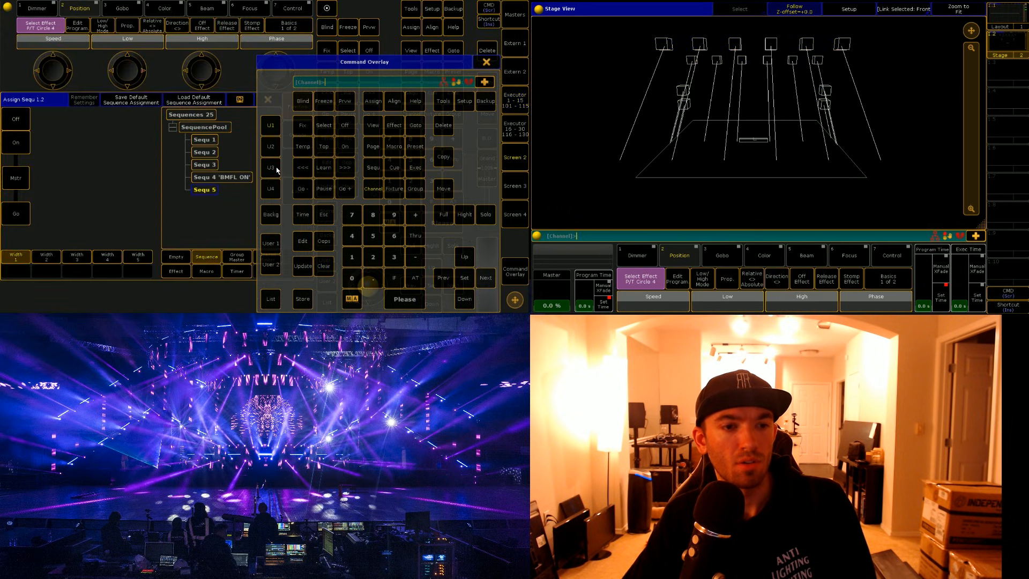
click(486, 61)
click(15, 178)
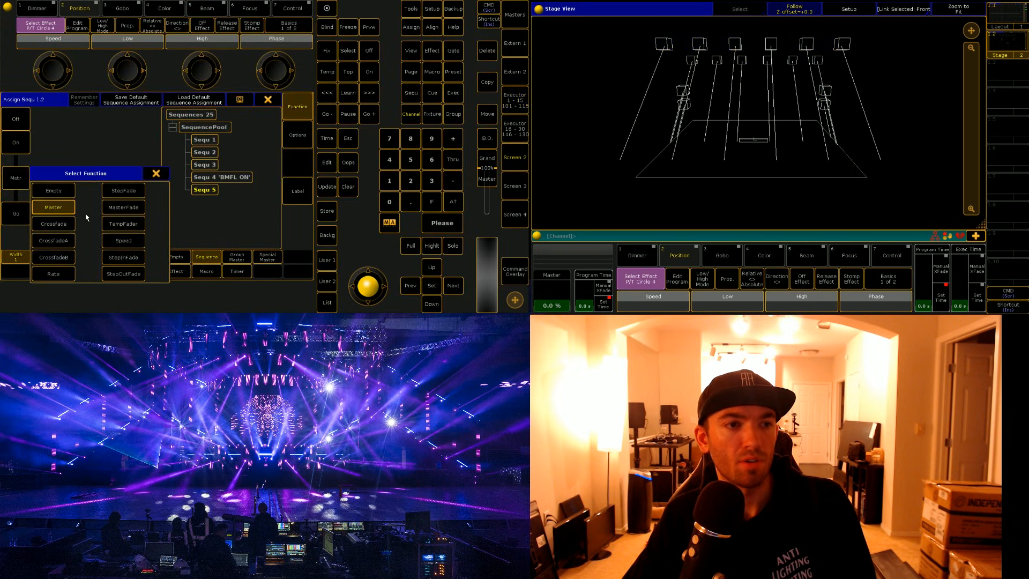
click(119, 232)
click(268, 101)
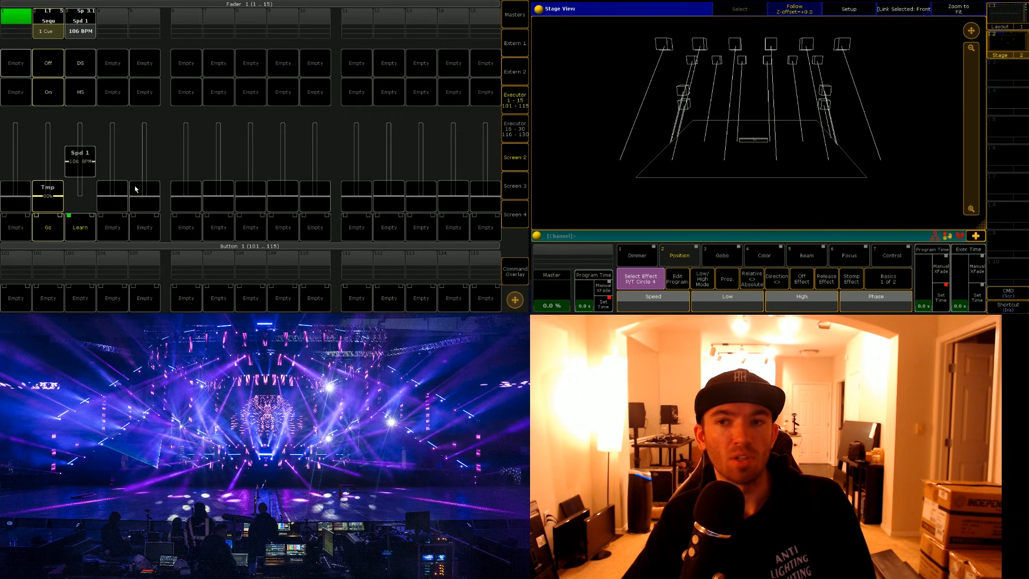
drag(58, 198, 58, 162)
click(511, 111)
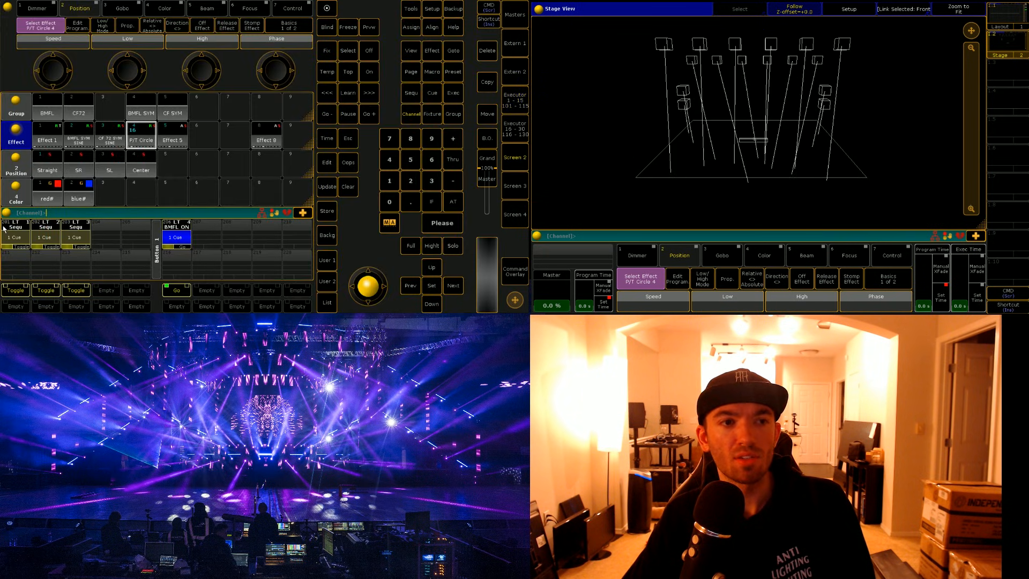
Step: Set Groups to 2 for the Pan and Tilt lines of the P/T Circle effect and close the effect editor
click(139, 140)
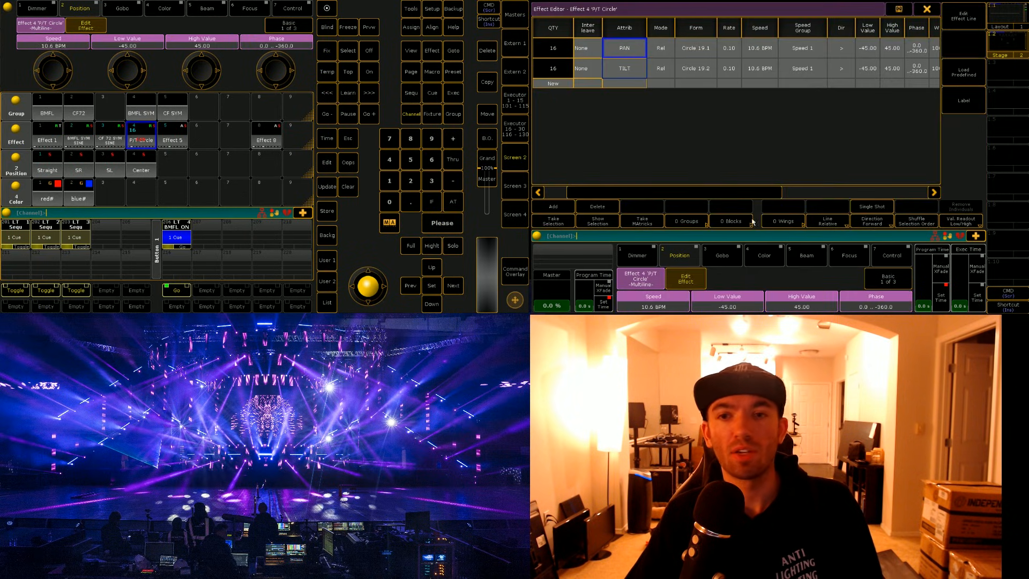
click(659, 67)
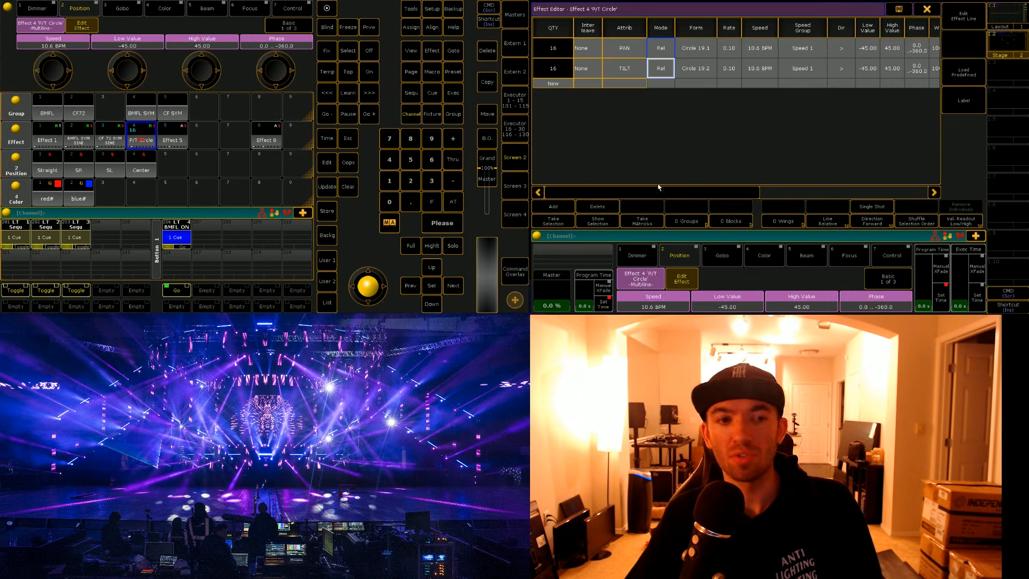
click(685, 222)
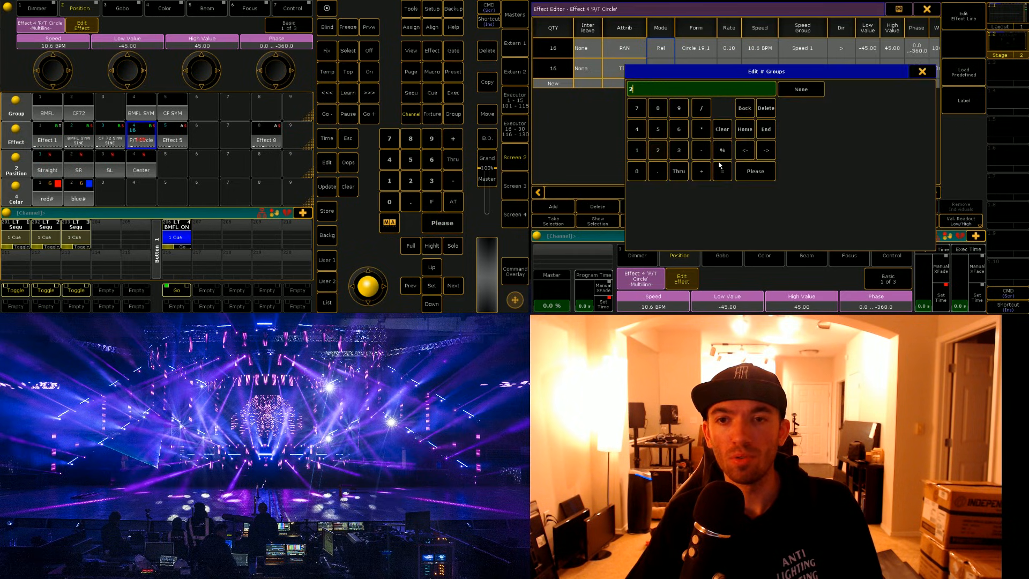
text(2)
click(753, 171)
click(935, 11)
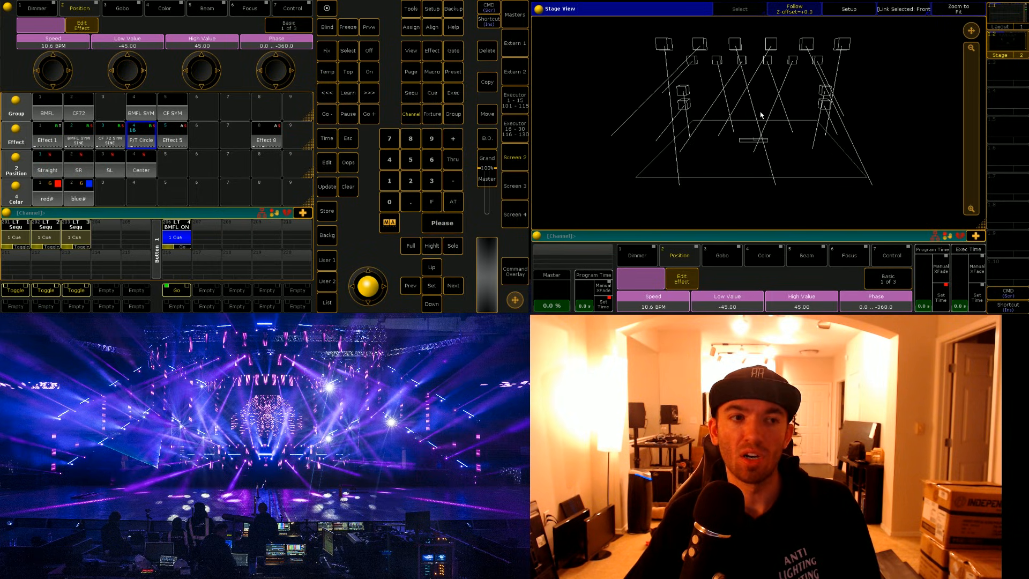
Step: In the P/T Circle effect, set Wings to -2 for the Pan line and 2 for the Tilt line
click(154, 145)
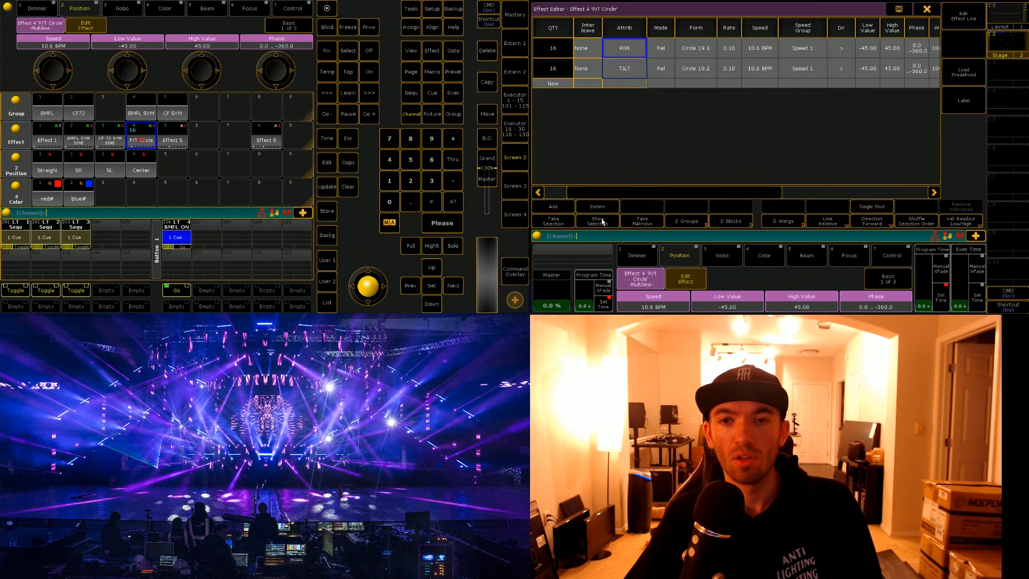
drag(680, 191, 826, 189)
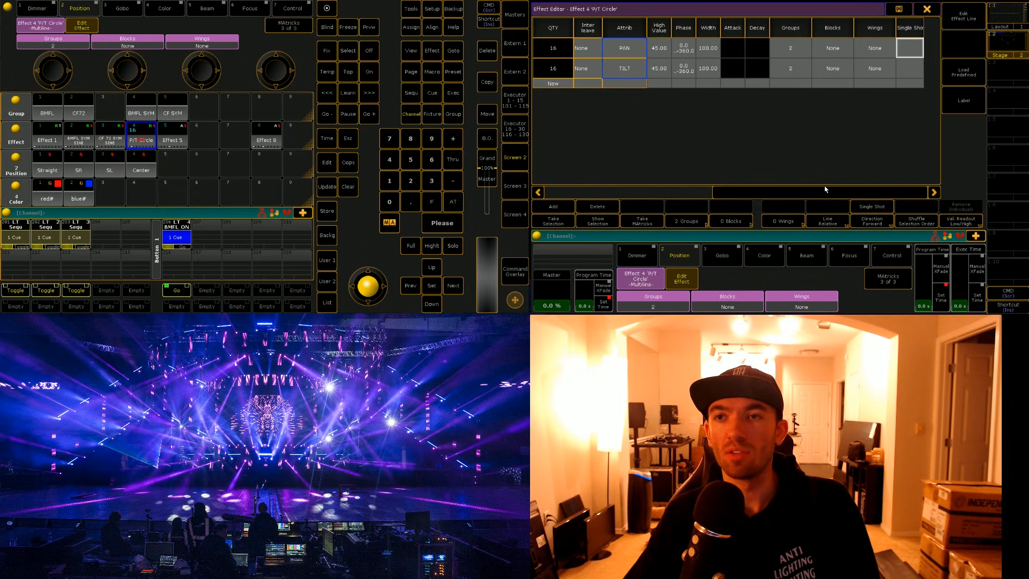
click(875, 47)
text(-2)
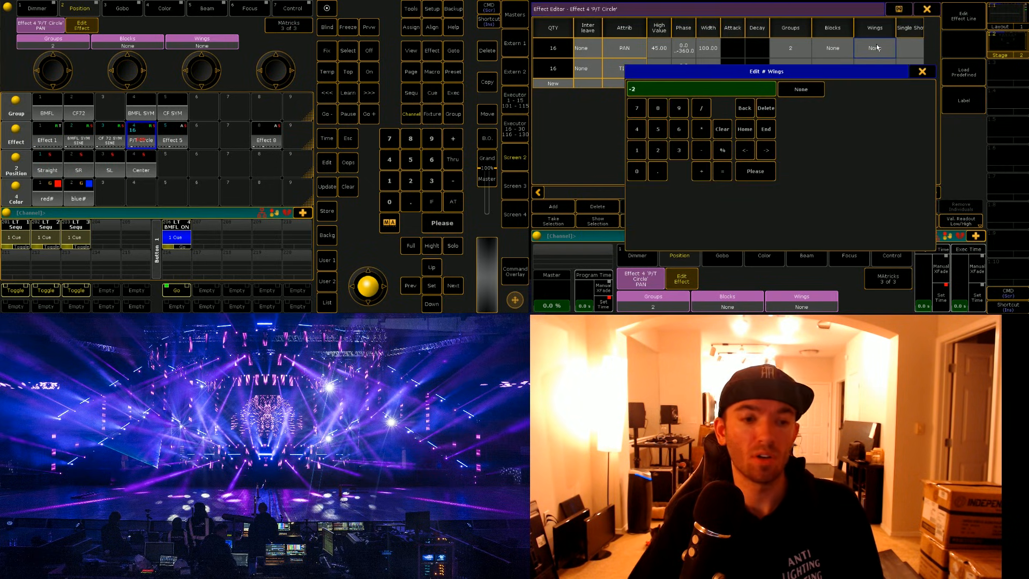
key(Return)
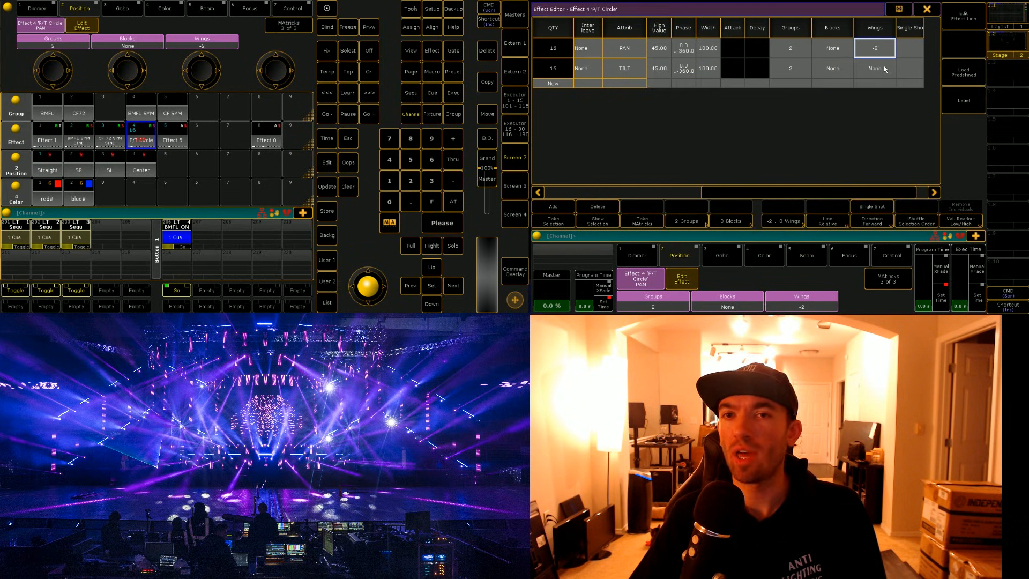
click(884, 68)
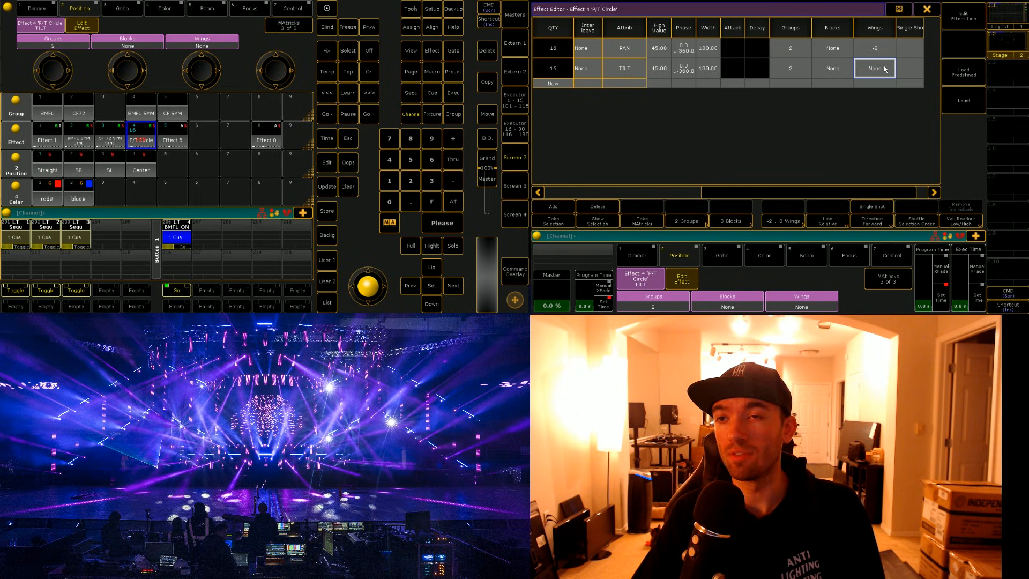
text(2)
key(Return)
click(926, 9)
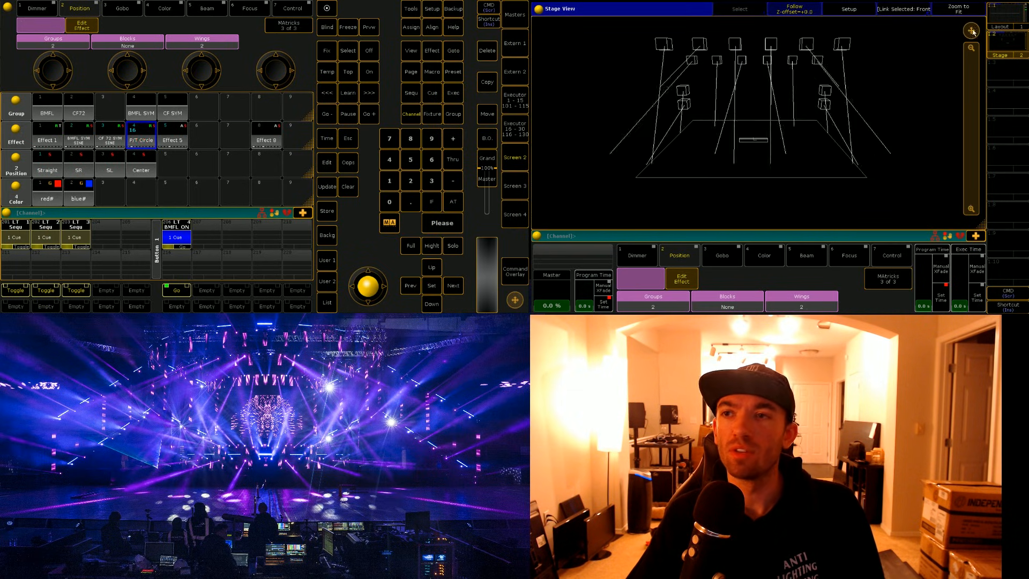
Step: Switch the stage view to Orbit mode and refit the rig to examine the winged circle movement
click(650, 36)
scroll(650, 36, down, 3)
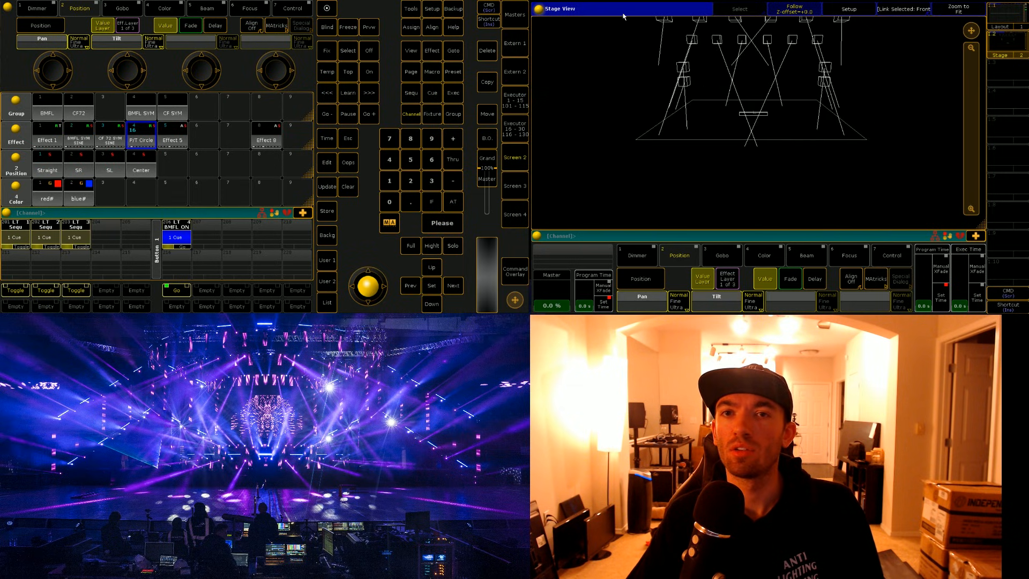
click(747, 12)
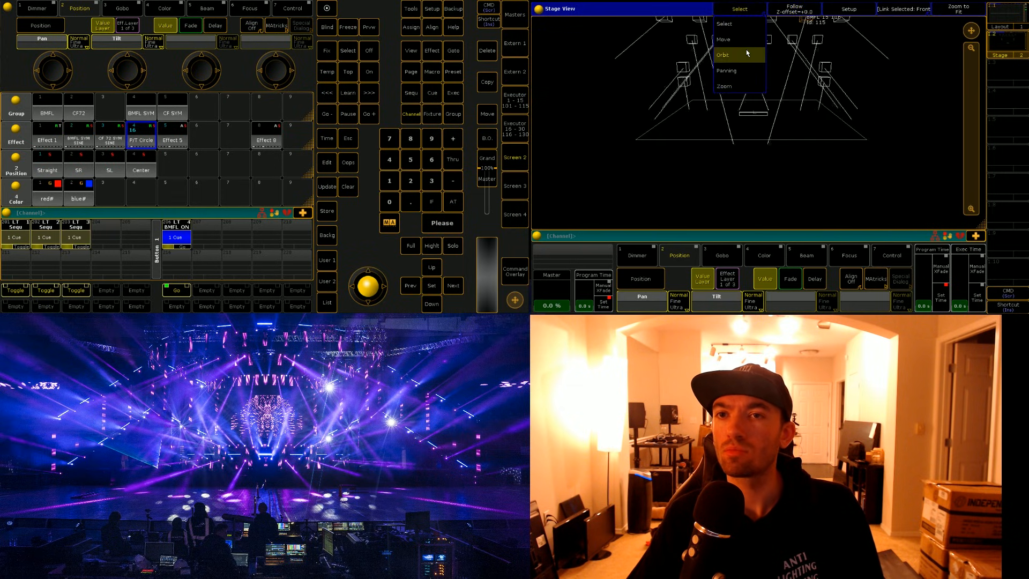
click(745, 51)
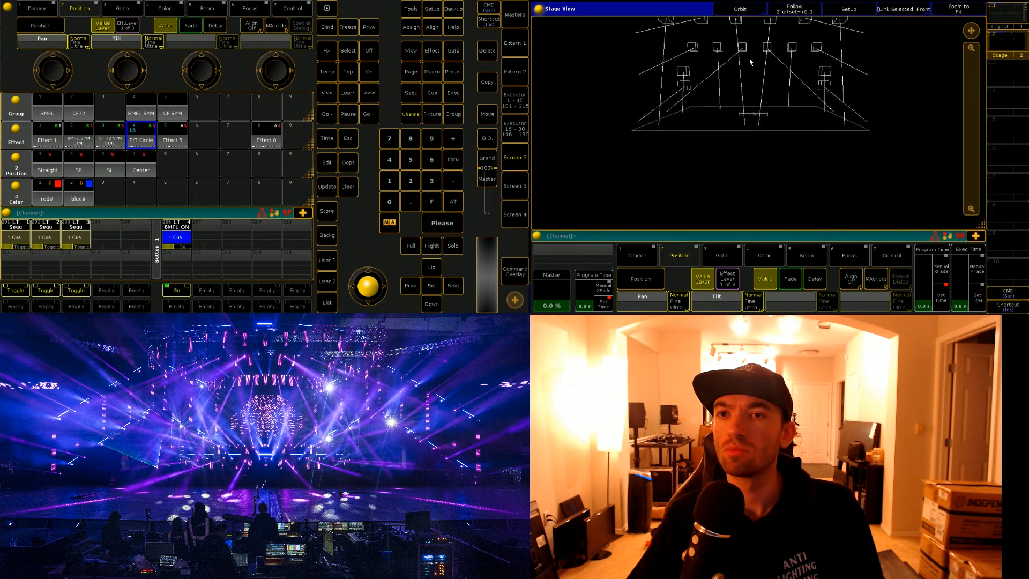
drag(749, 59, 753, 41)
drag(971, 32, 965, 140)
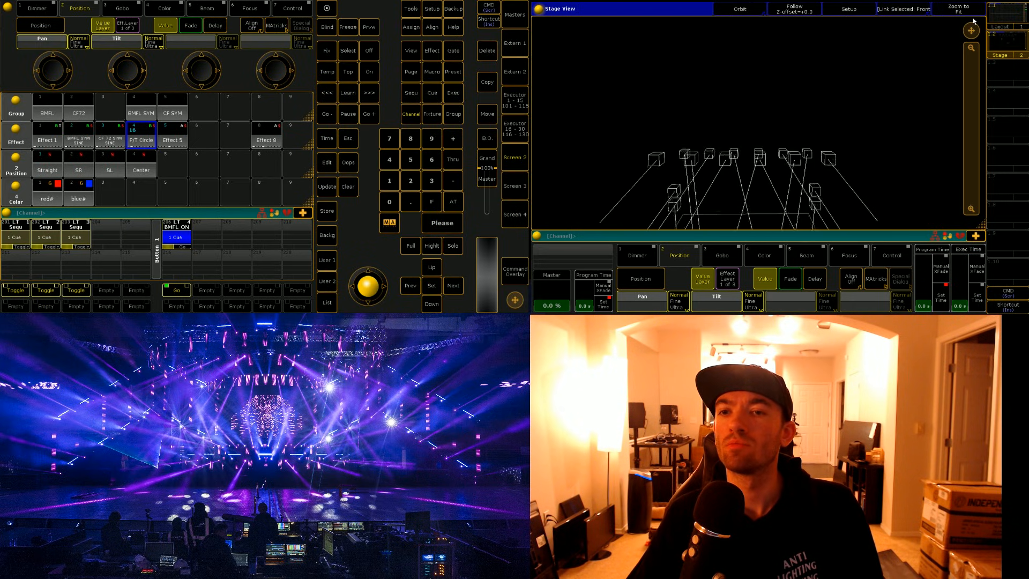
click(974, 19)
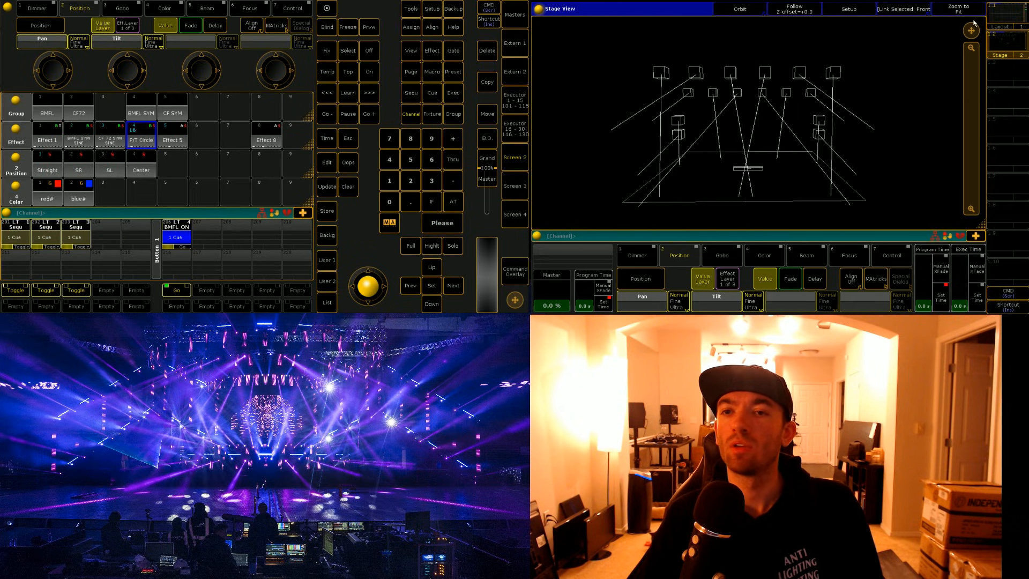
Step: Raise the TempFader of executor 2 further to enlarge the circle movement, and return to the pools
click(516, 102)
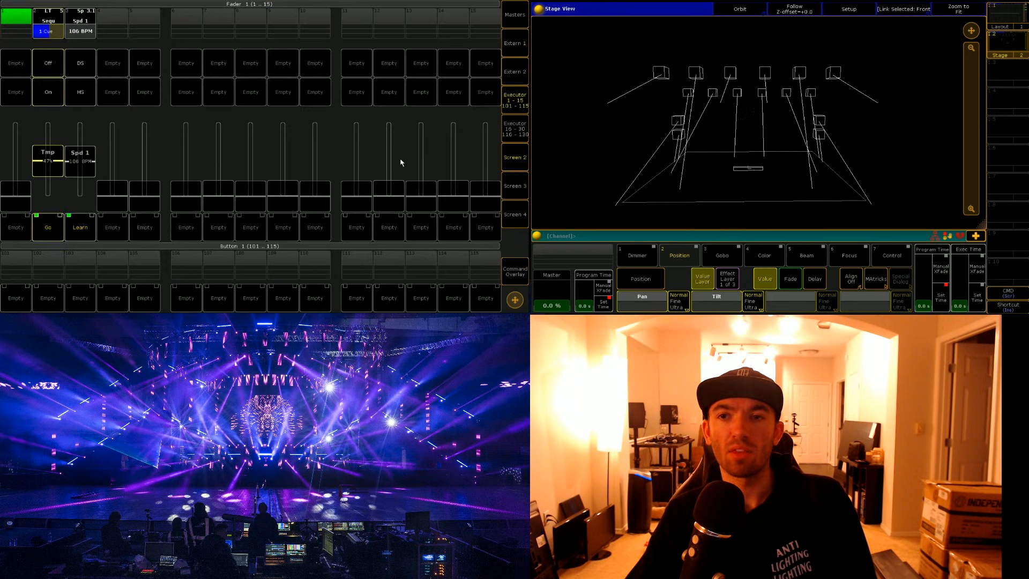
drag(44, 162, 43, 143)
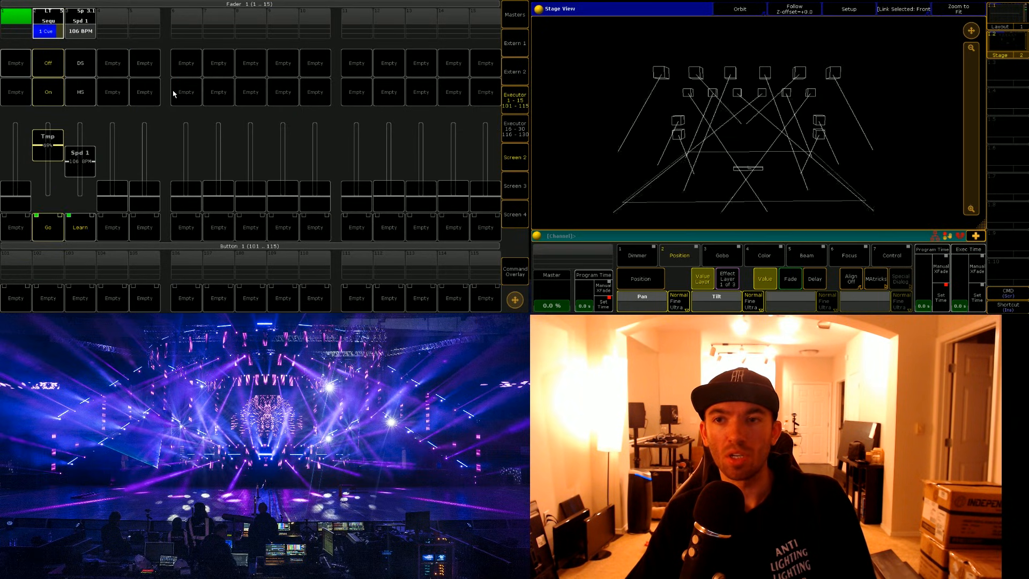
click(510, 106)
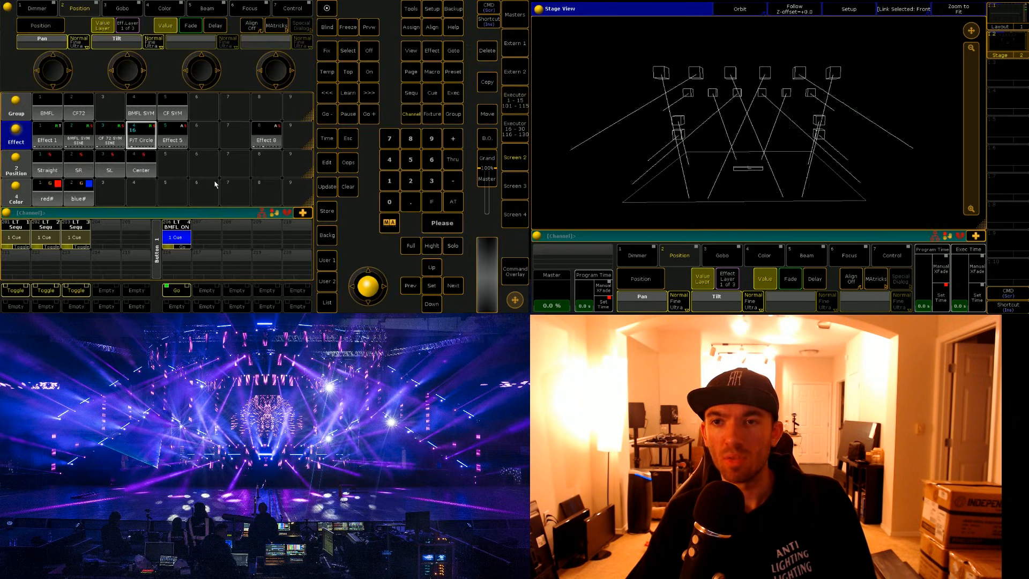
Step: Reverse the P/T Circle effect's direction to Backward for both the Pan and Tilt lines
right_click(141, 137)
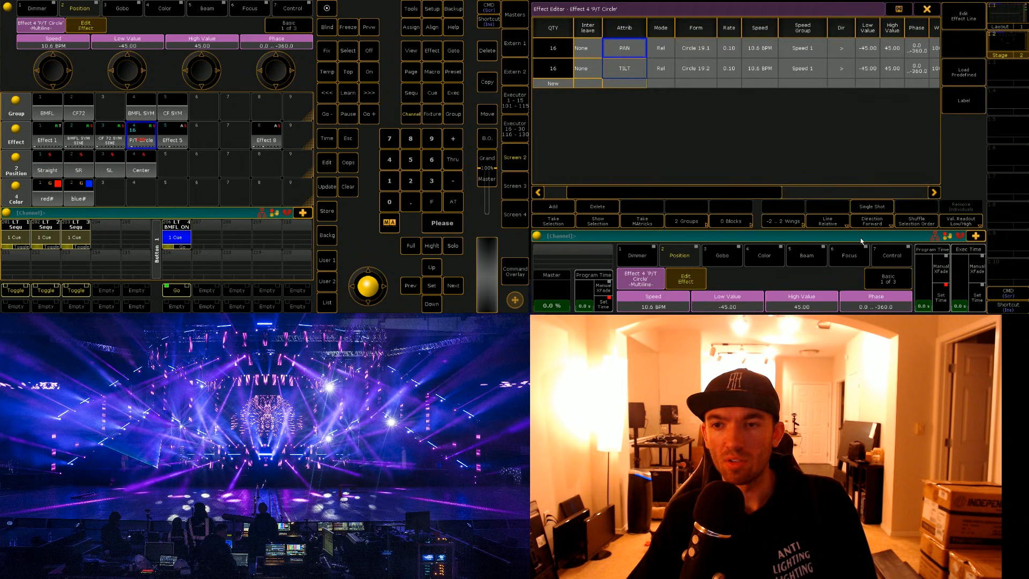
click(884, 218)
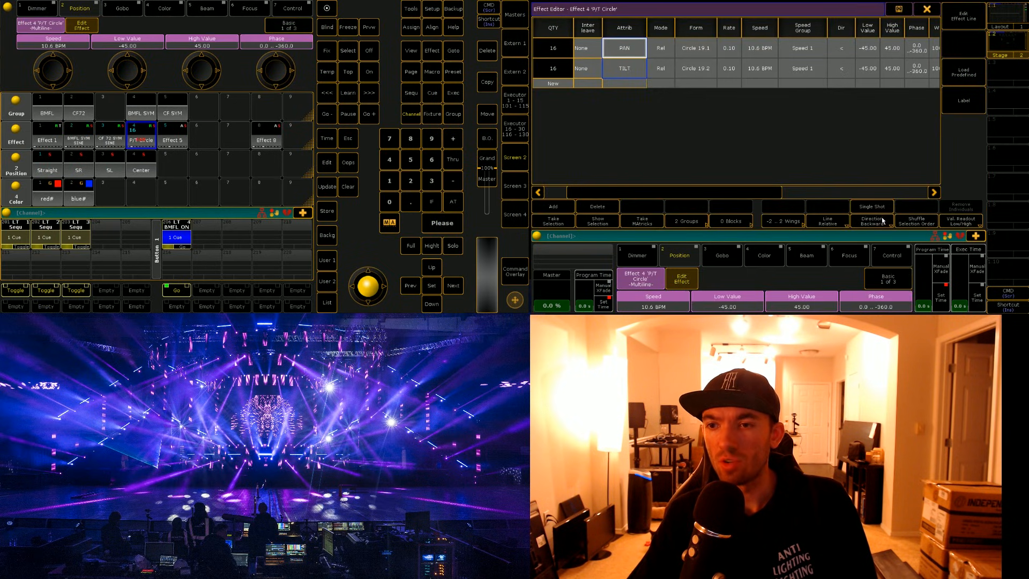
click(938, 12)
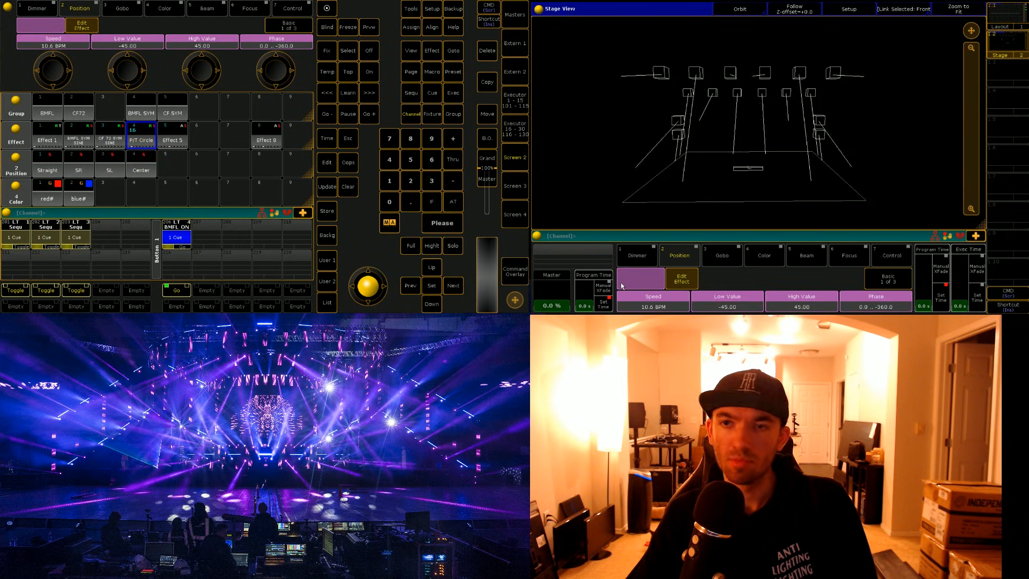
Step: Reopen the P/T Circle effect and review the settings of its Pan and Tilt lines
click(149, 138)
click(829, 193)
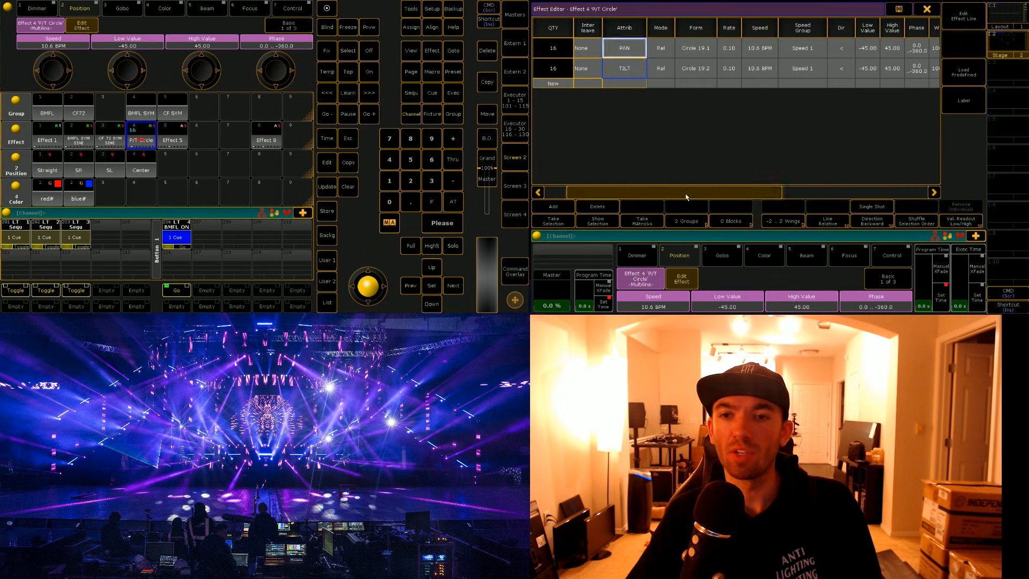
click(620, 193)
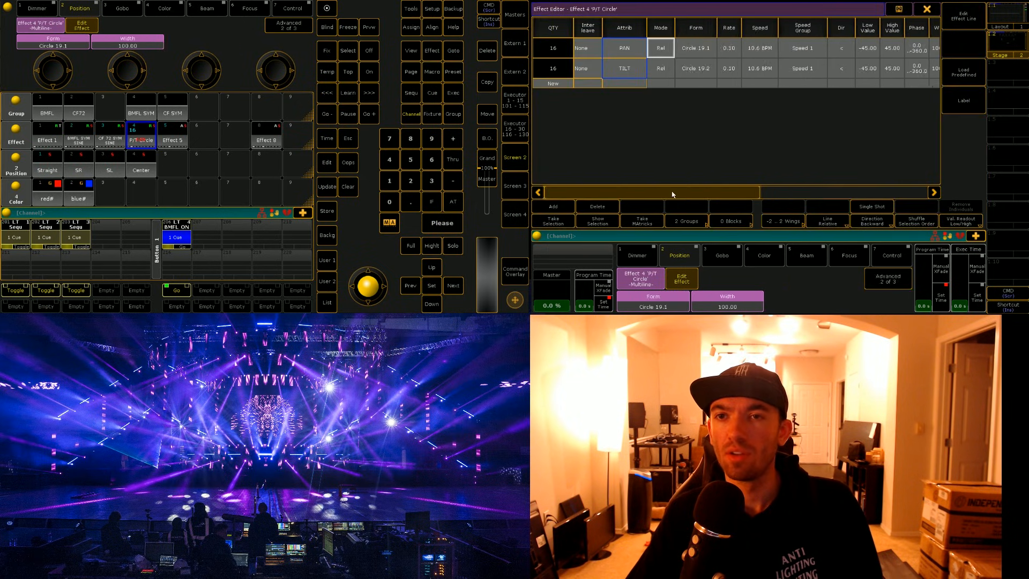
mouse_move(620, 194)
mouse_down()
mouse_move(777, 197)
mouse_move(602, 185)
mouse_up()
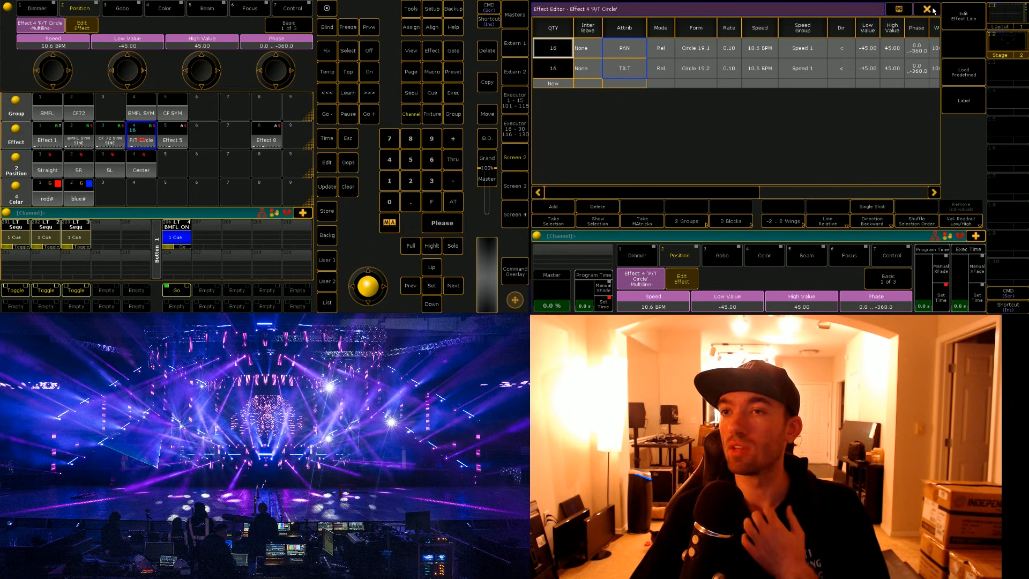
click(926, 9)
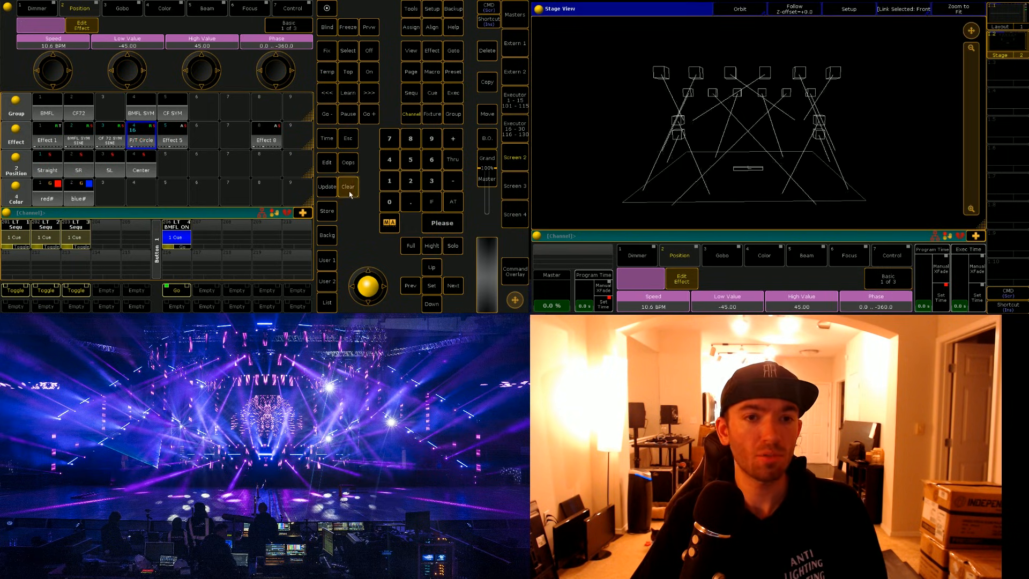
Step: Lower the TempFader of executor 2 to 0% to take out the circle effect, and return to the pools
click(505, 106)
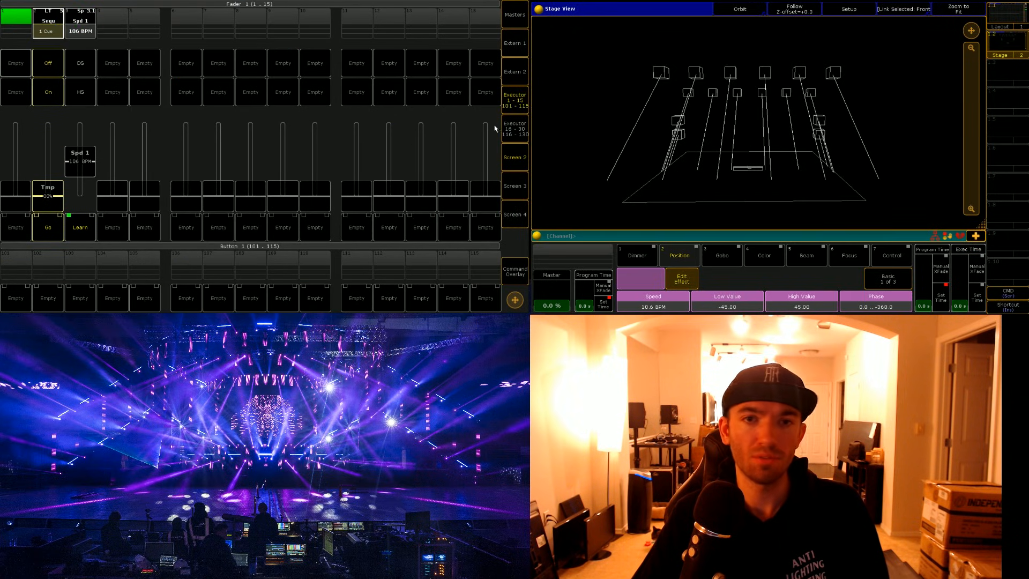
click(515, 158)
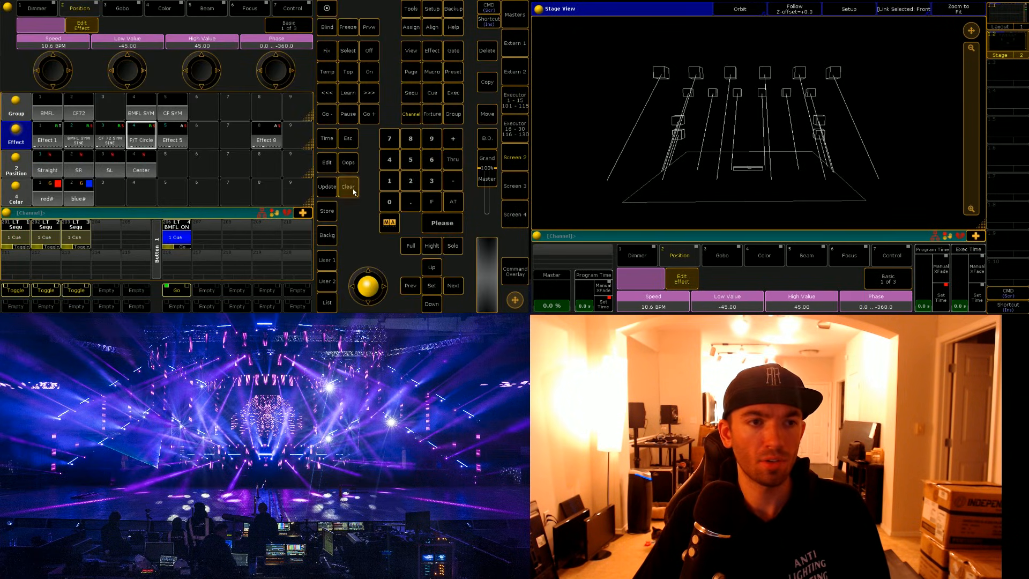
Step: Select the BMFL fixtures and create effect 6 with Pan and Tilt lines
click(47, 113)
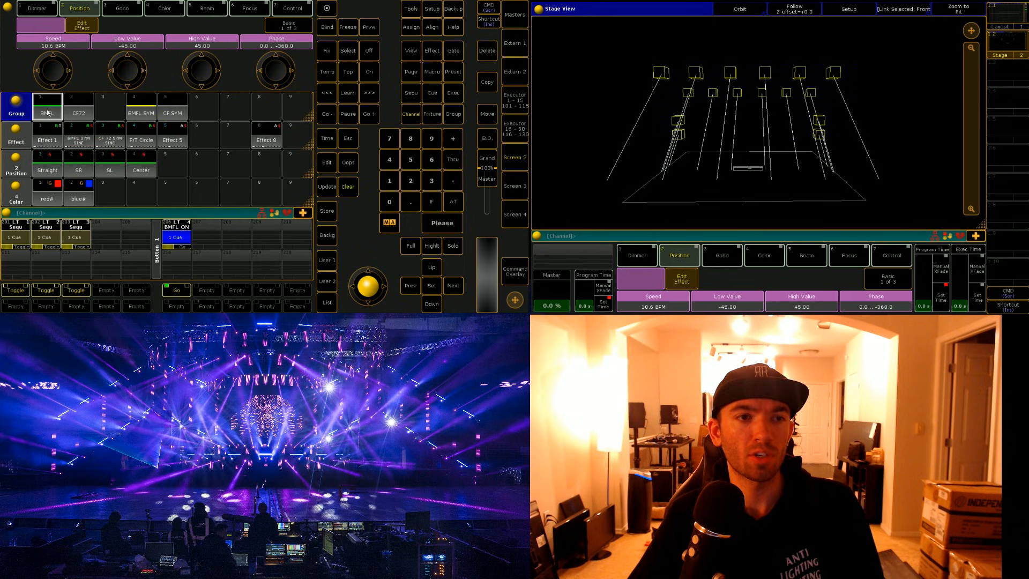
click(209, 144)
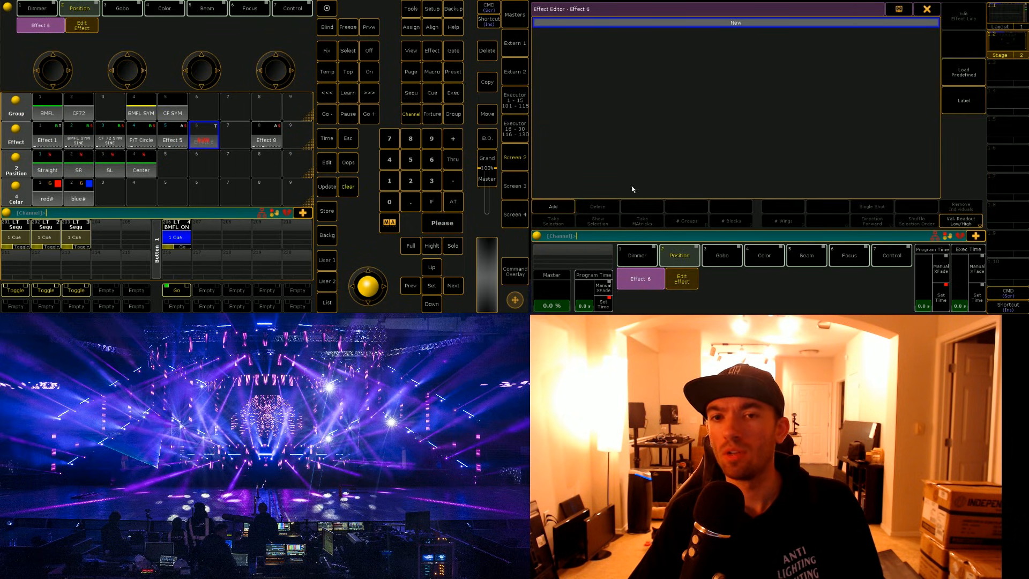
click(560, 207)
click(703, 44)
click(753, 39)
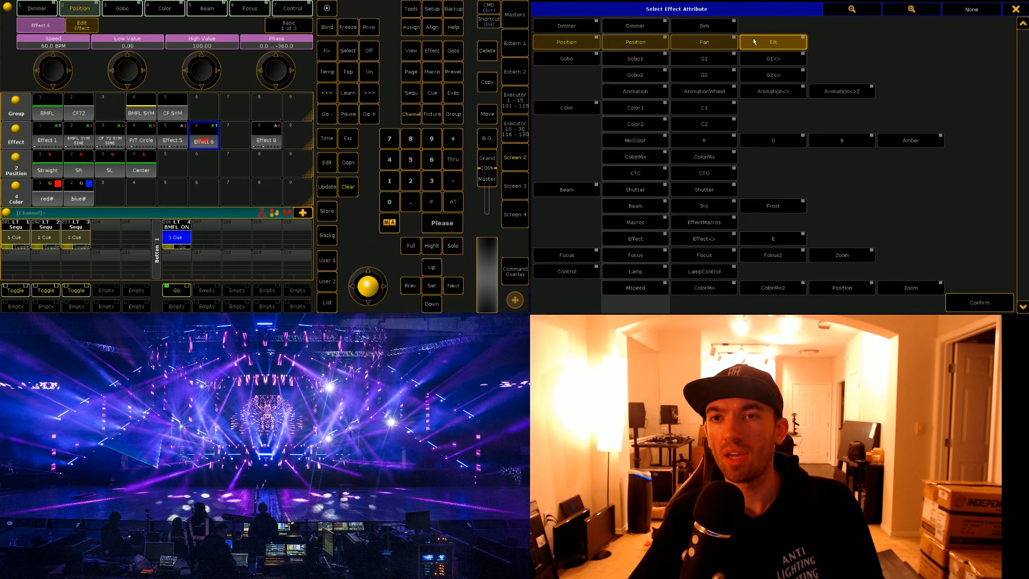
click(980, 303)
Step: Set the Rate of both lines in effect 6 to 0.10
click(727, 51)
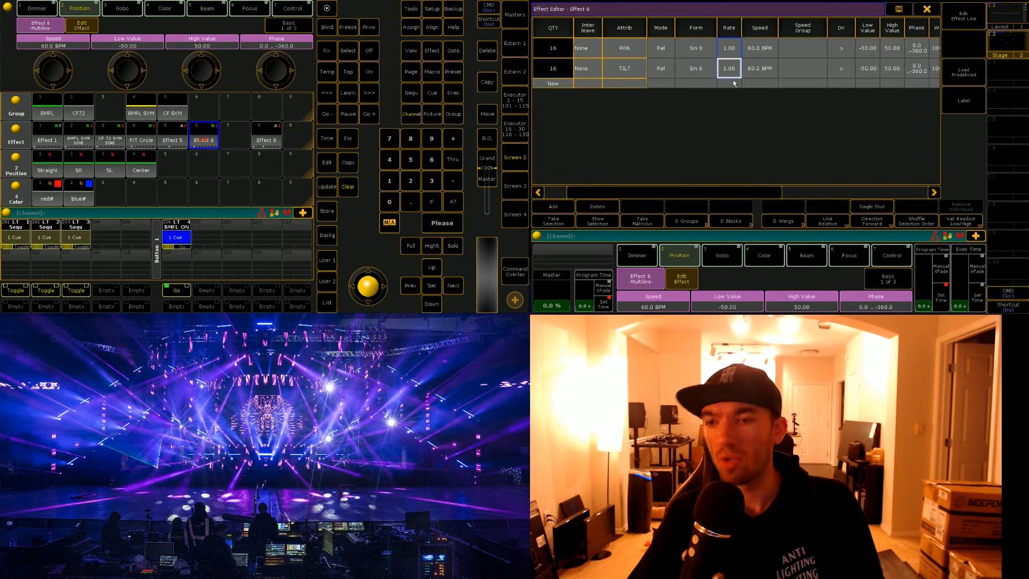
text(31)
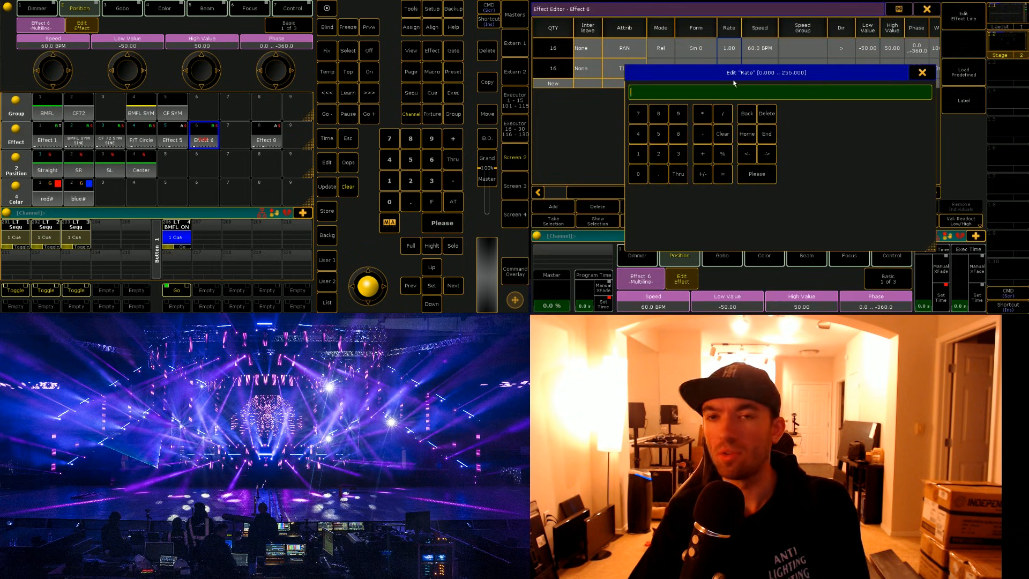
key(Return)
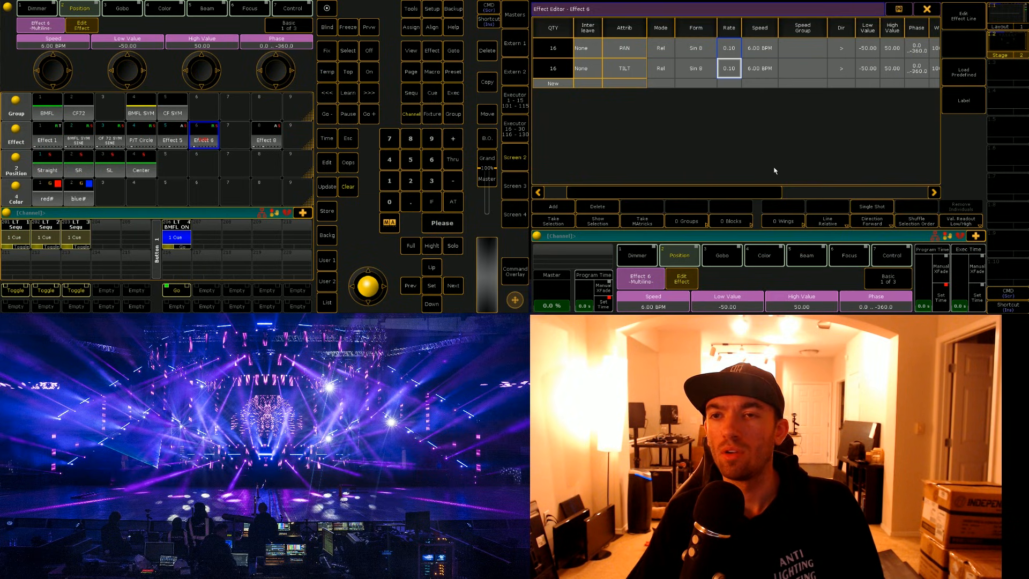
Step: Use the Sin form for both lines of effect 6 and assign them to speed group Speed 1
click(707, 62)
click(707, 62)
click(866, 145)
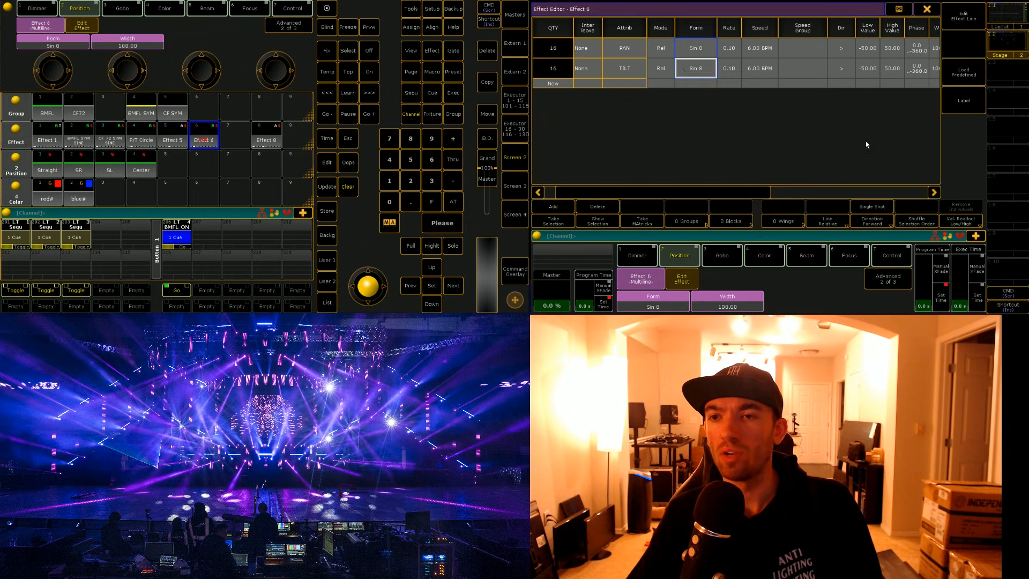
drag(725, 191, 800, 189)
click(797, 72)
click(796, 71)
click(820, 31)
Step: Set the Low Value to position preset 2.2 SR and the High Value to 2.3 SL for both lines of effect 6
drag(736, 47, 736, 68)
right_click(735, 68)
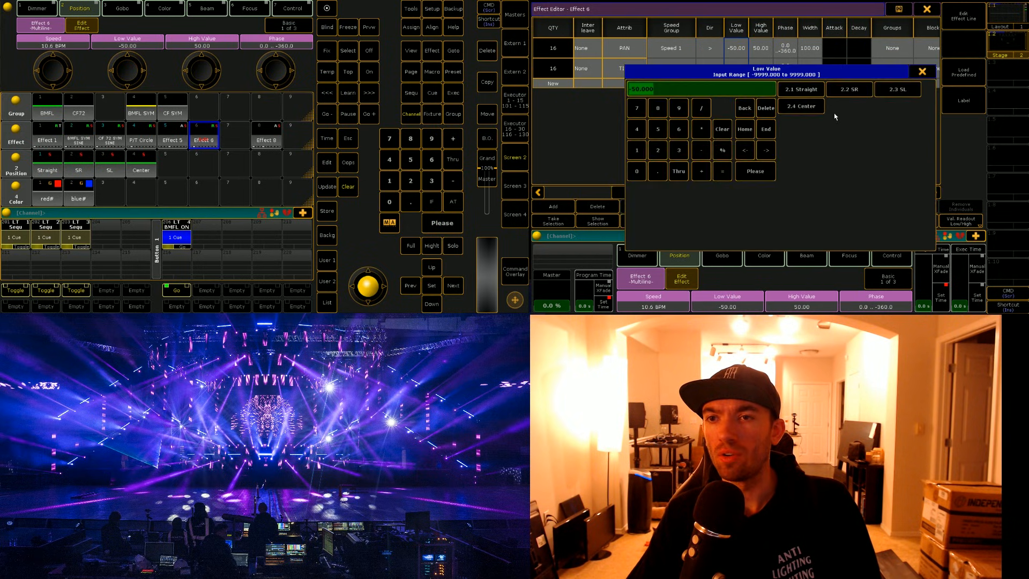
click(849, 90)
click(766, 52)
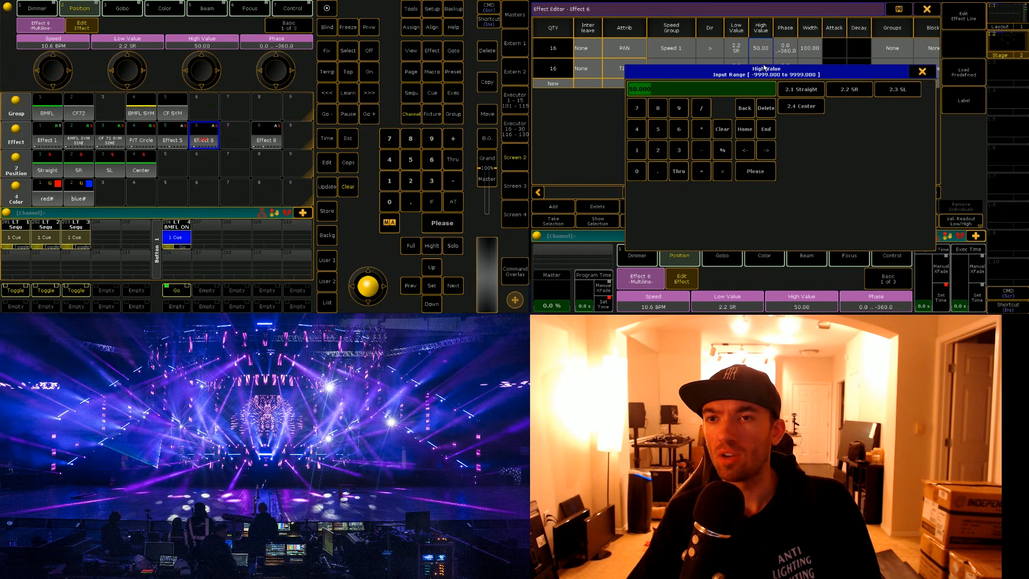
click(905, 93)
Step: Set the Phase of the Pan and Tilt lines to 0.00, leave Groups at None and close the effect editor
click(785, 68)
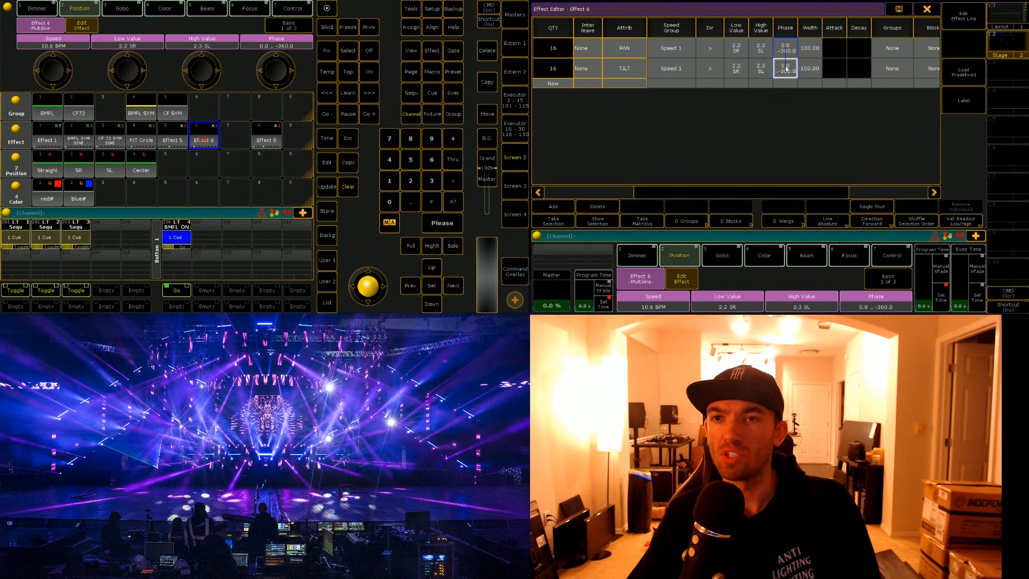
click(813, 131)
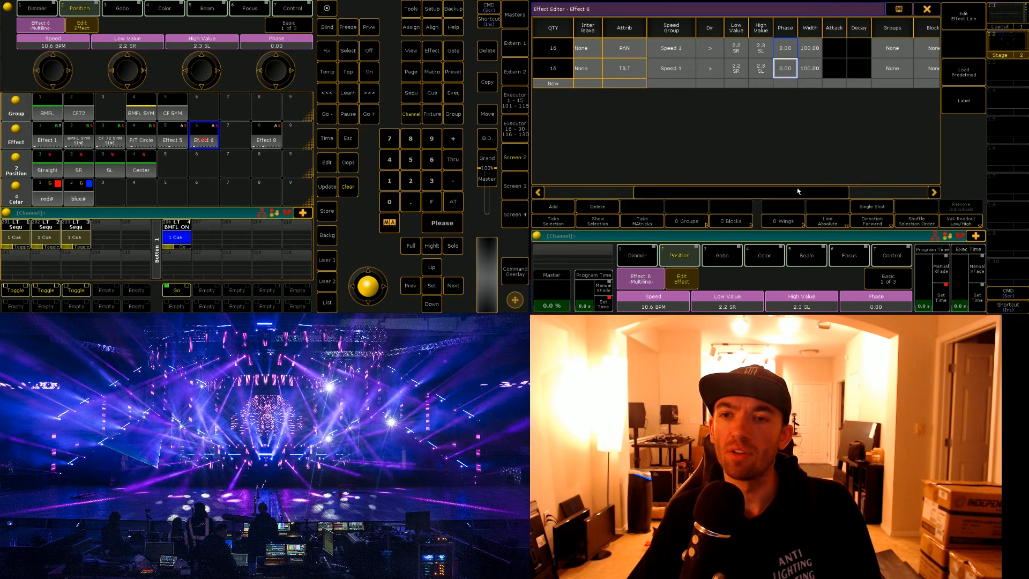
drag(796, 190, 893, 189)
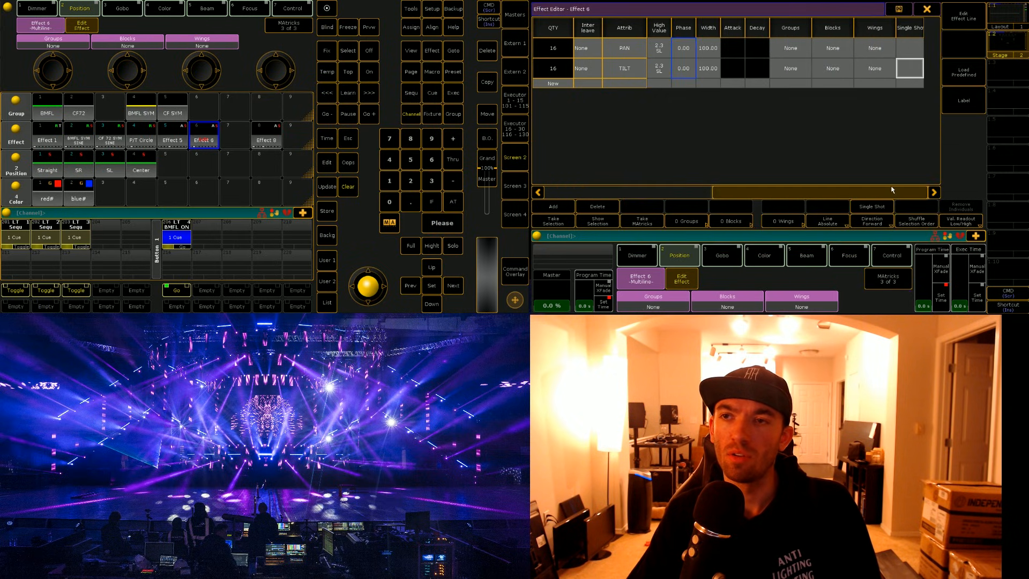
click(797, 71)
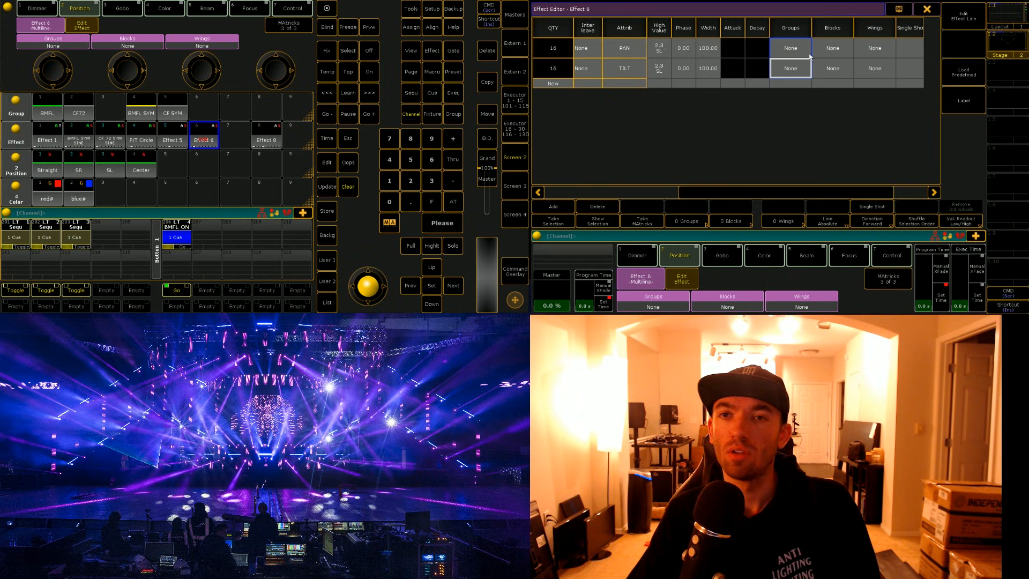
drag(772, 188, 704, 191)
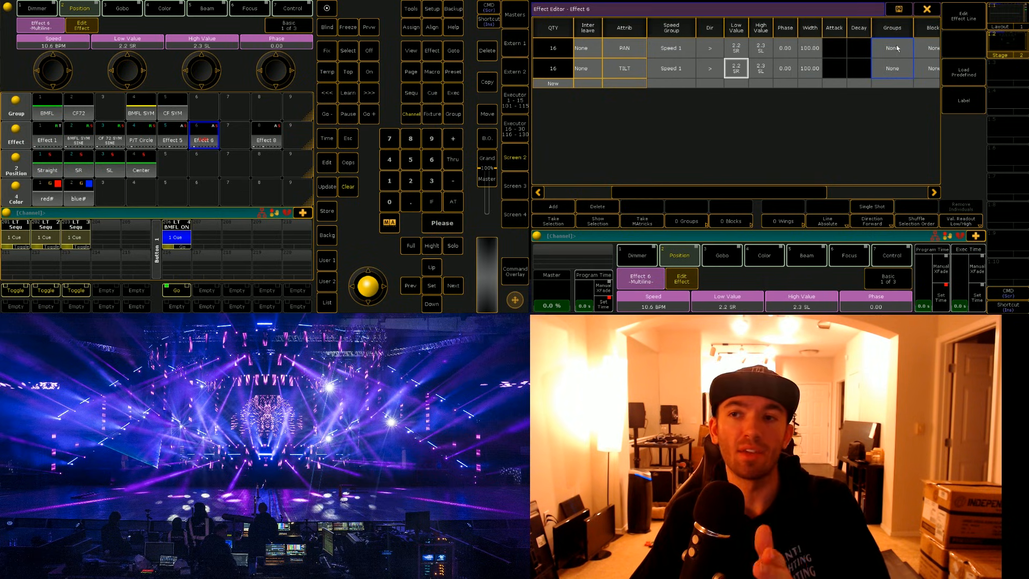
click(896, 75)
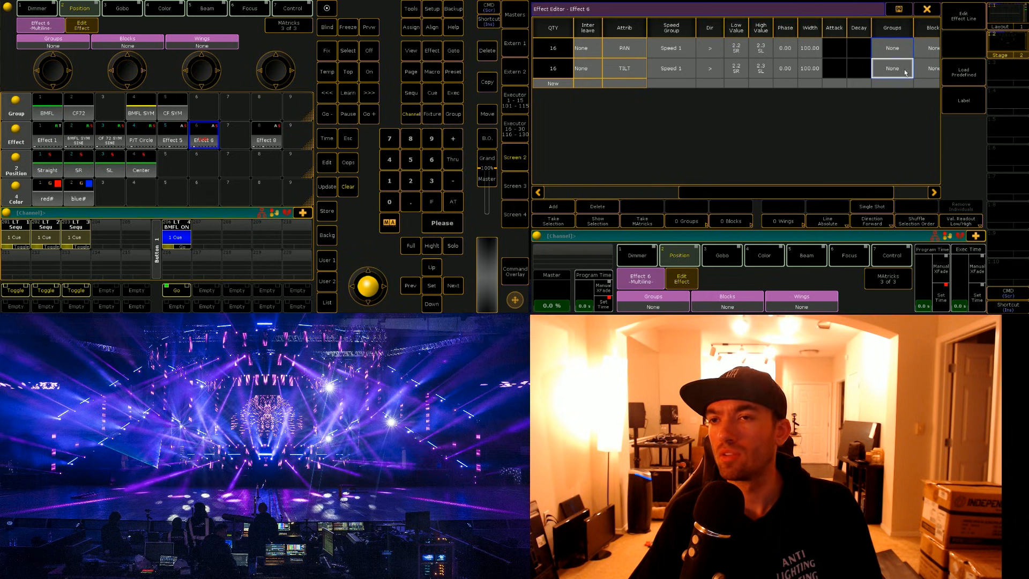
click(926, 8)
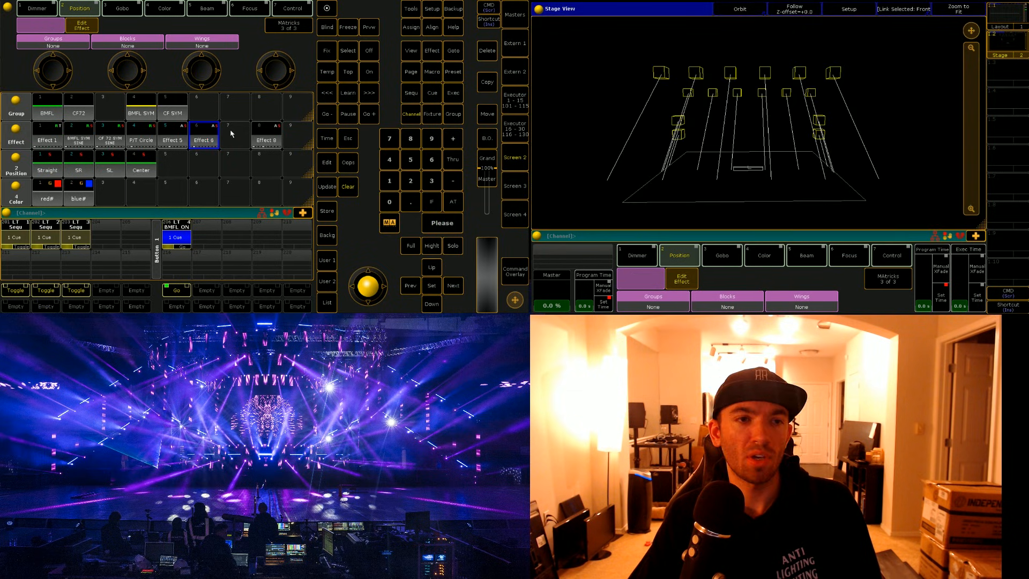
Step: Apply effect 6 to the selected BMFL fixtures and store it on fader executor 4
click(209, 137)
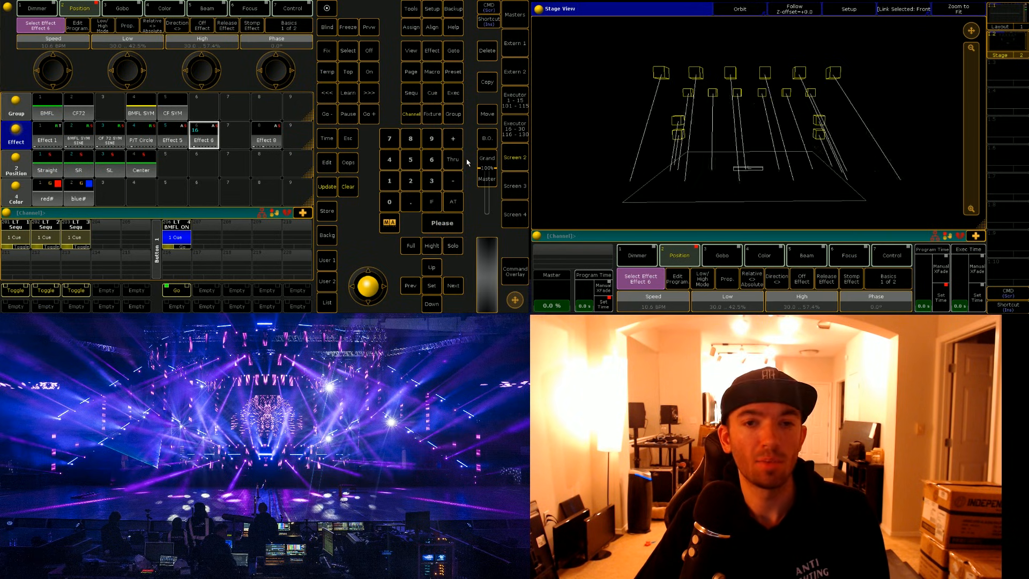
click(331, 215)
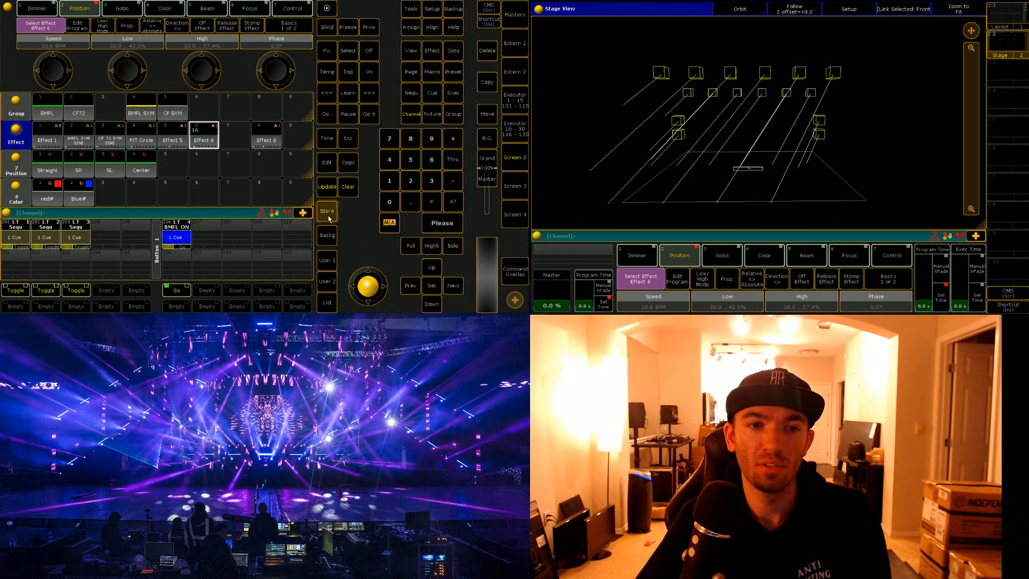
click(504, 102)
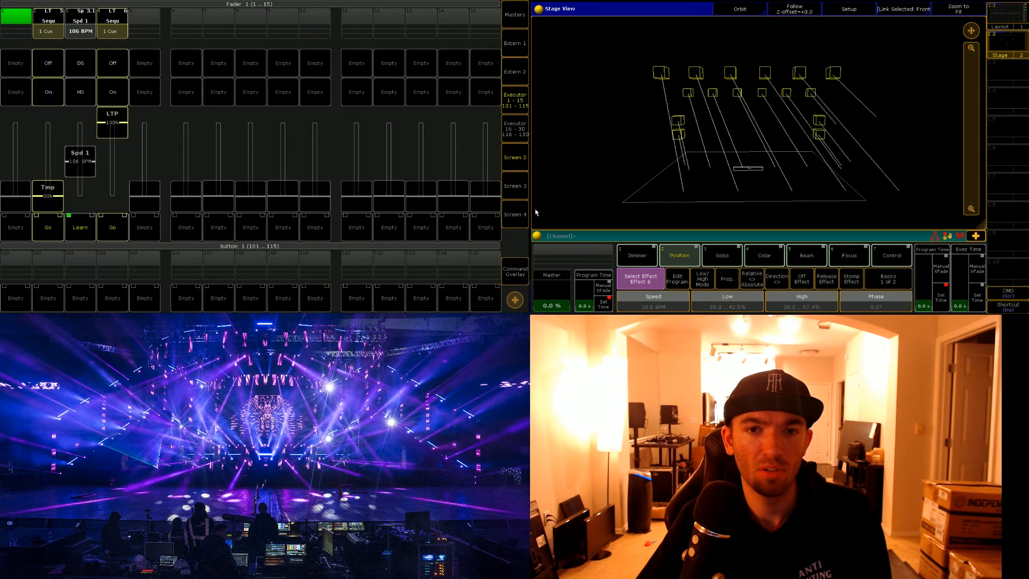
click(118, 23)
Step: Change the fader function of executor 4 from Master to TempFader and clear the programmer
click(7, 180)
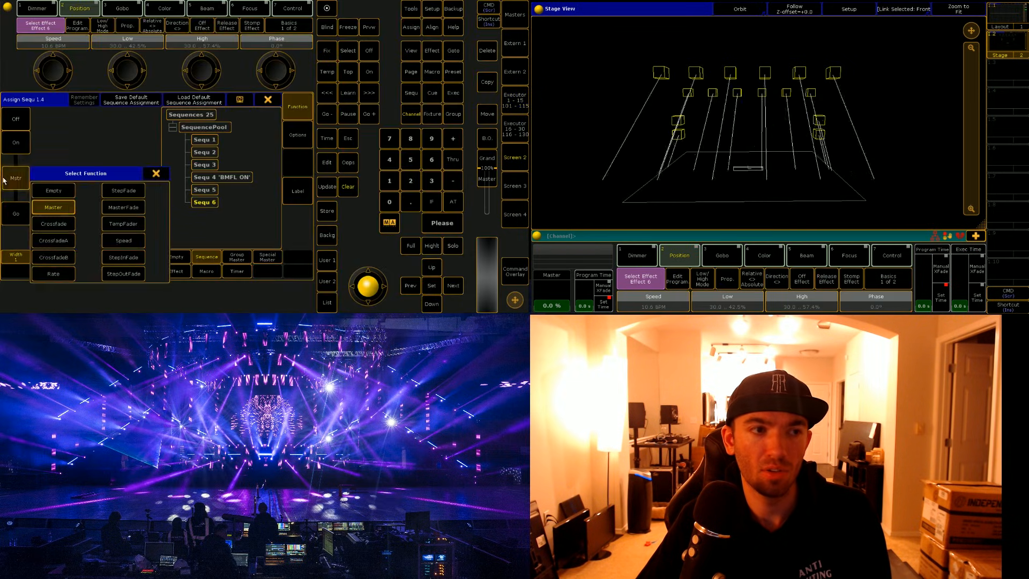
click(123, 223)
click(348, 192)
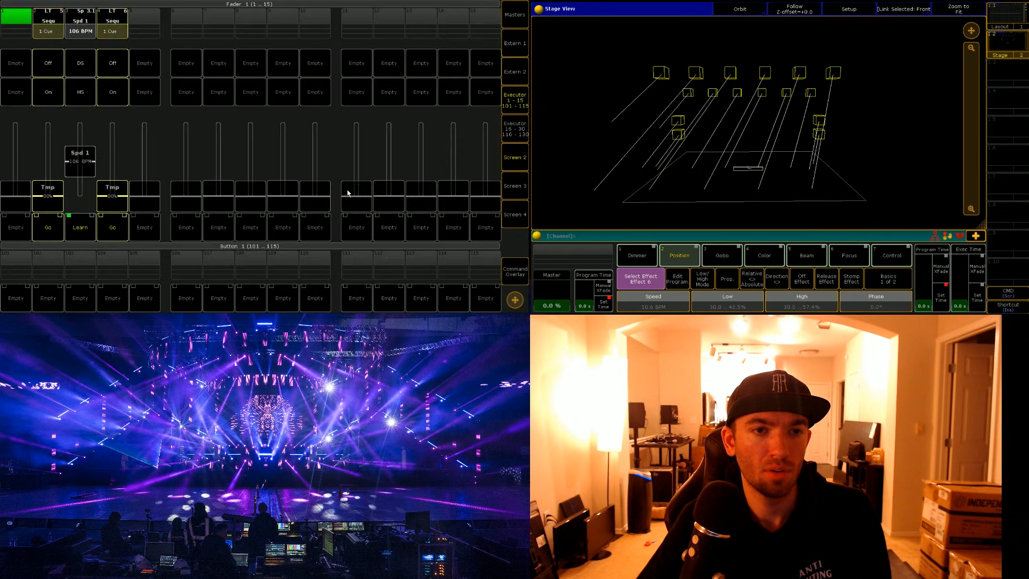
click(516, 271)
click(323, 267)
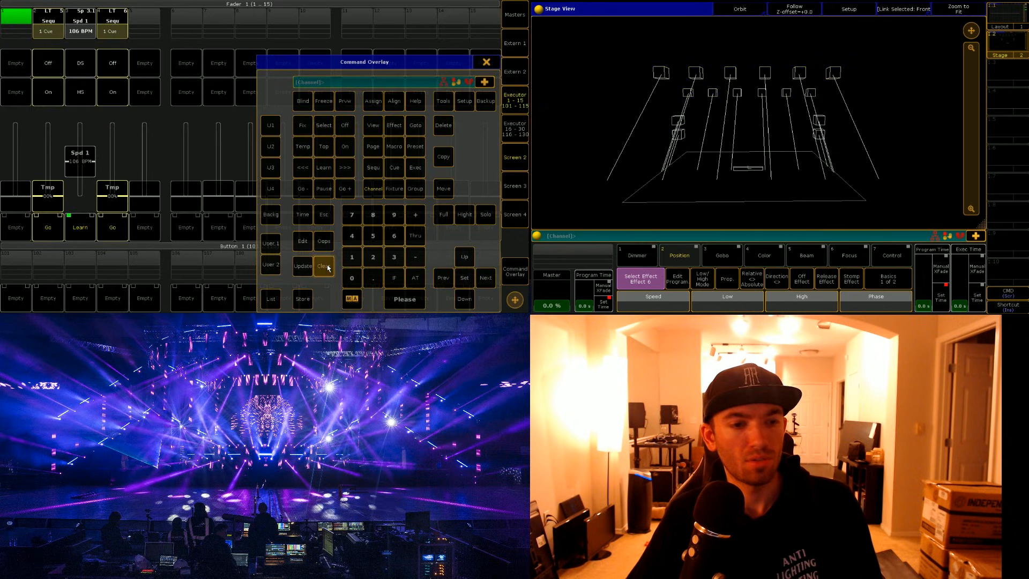
Step: Test effect 6 by raising the TempFader of executor 4 to 100% and lowering it fully again
drag(119, 189, 116, 154)
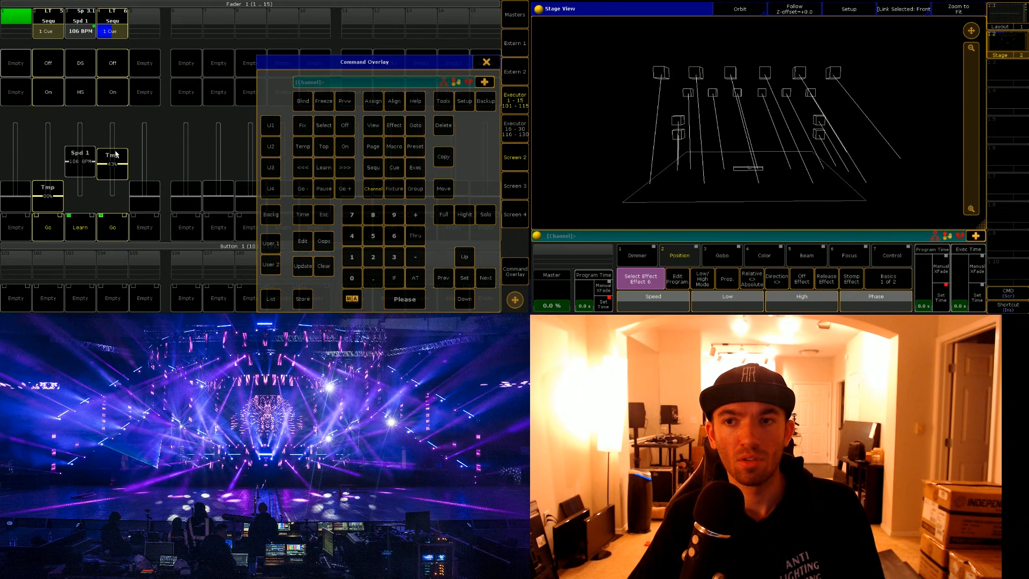
drag(121, 166, 131, 81)
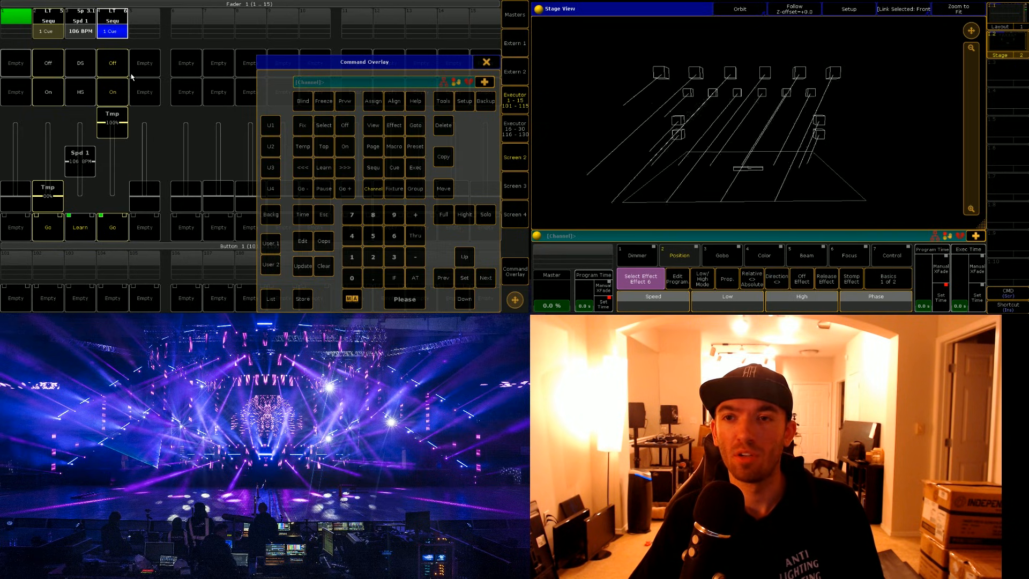
mouse_move(80, 161)
mouse_down()
mouse_move(97, 80)
mouse_move(81, 166)
mouse_up()
drag(115, 121, 113, 195)
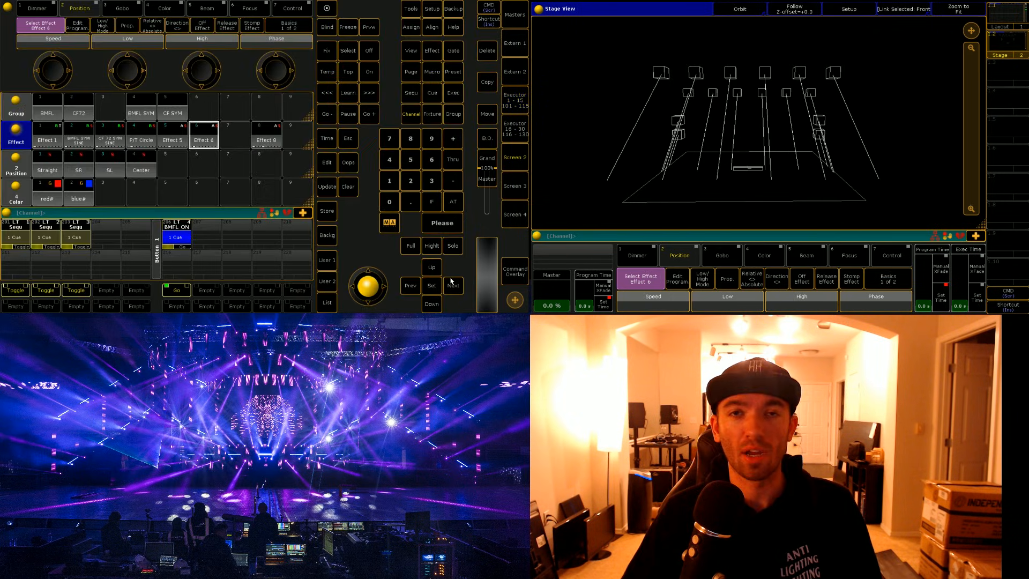